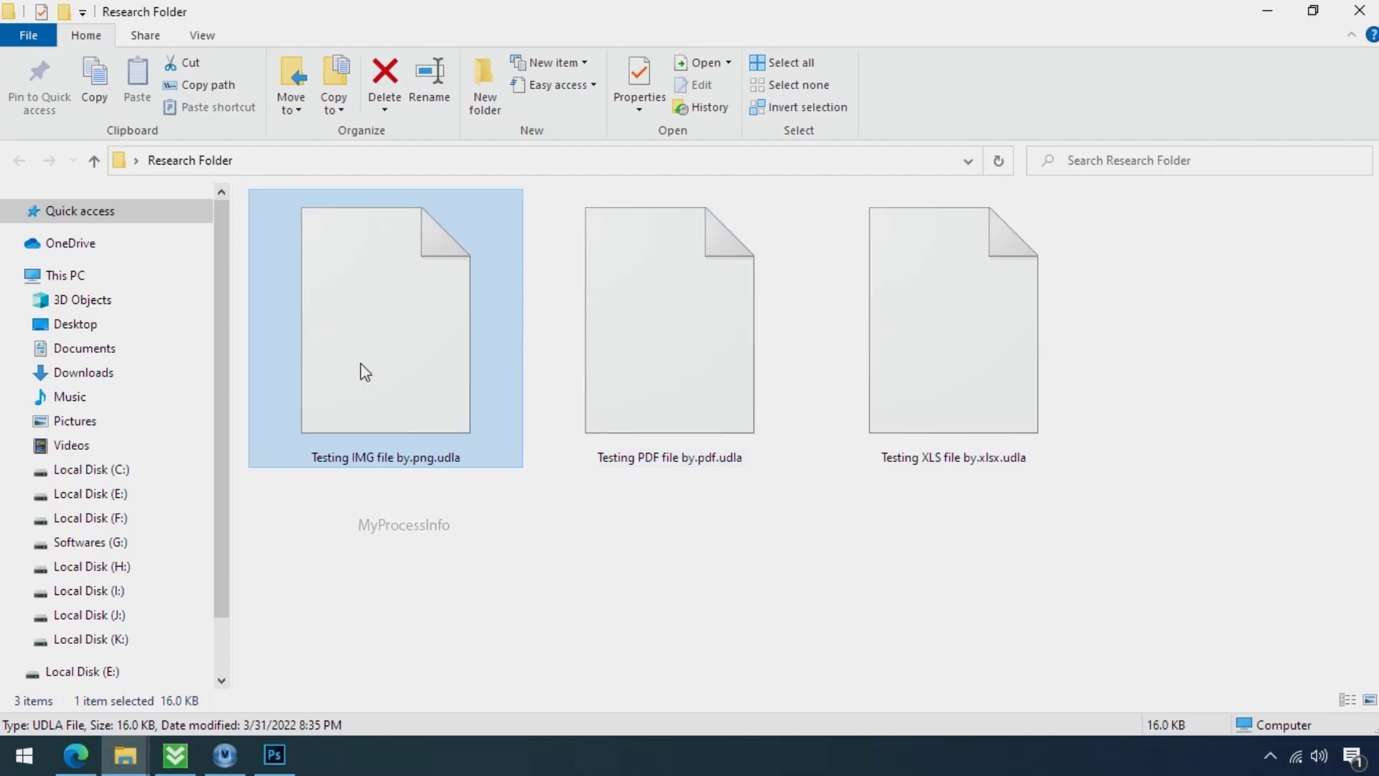
Remove the .udla extension from Testing IMG file by.png.udla, then open the renamed PNG in Photos to check it and close the viewer.
click(358, 364)
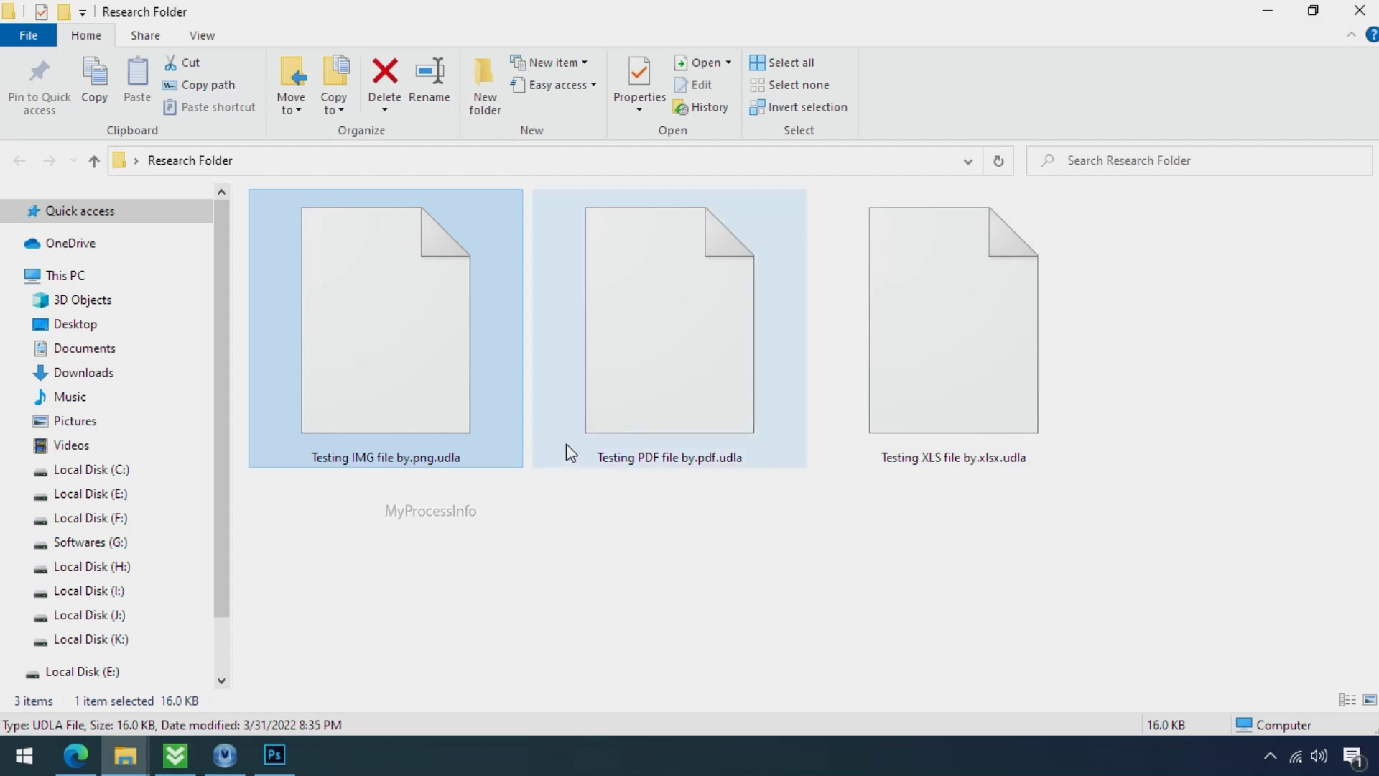
click(443, 458)
drag(436, 459, 470, 463)
key(Delete)
key(Return)
click(772, 388)
double_click(463, 388)
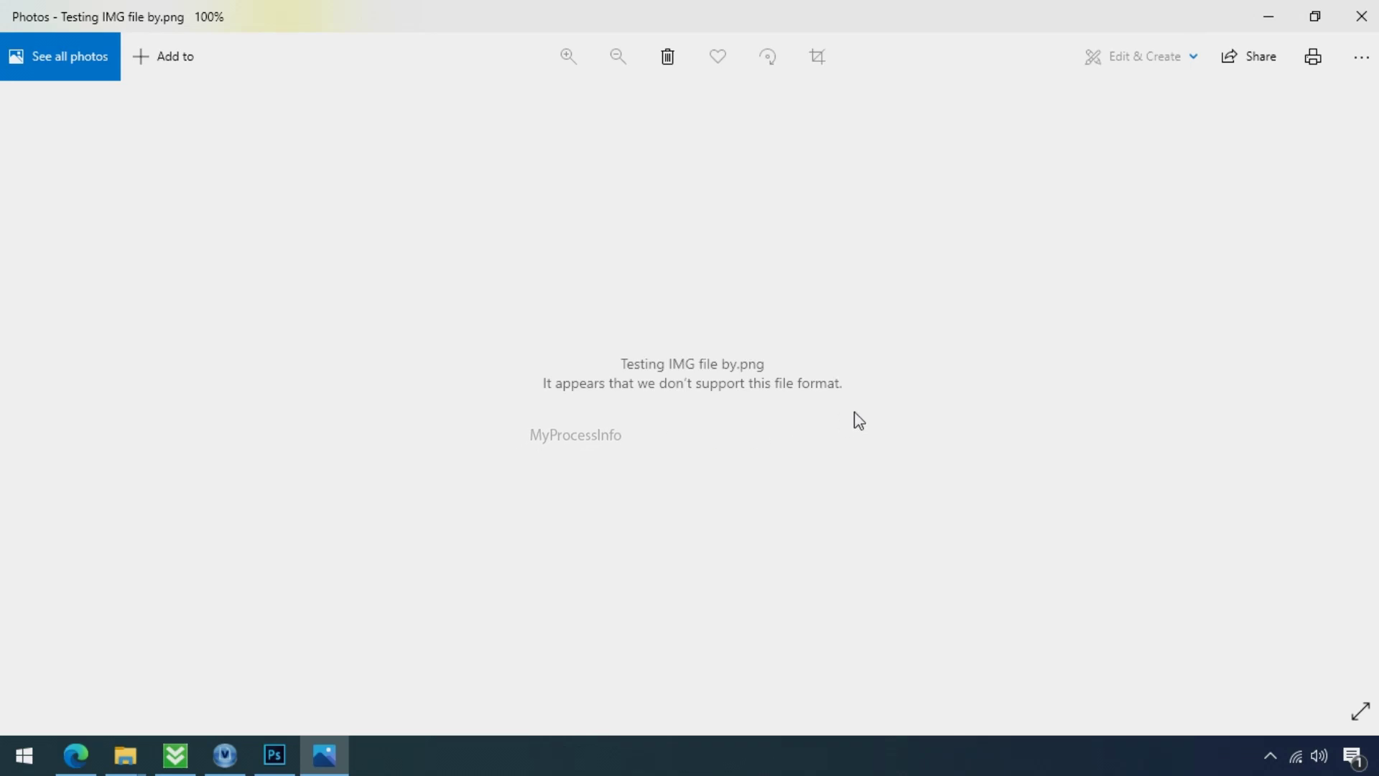
click(1357, 17)
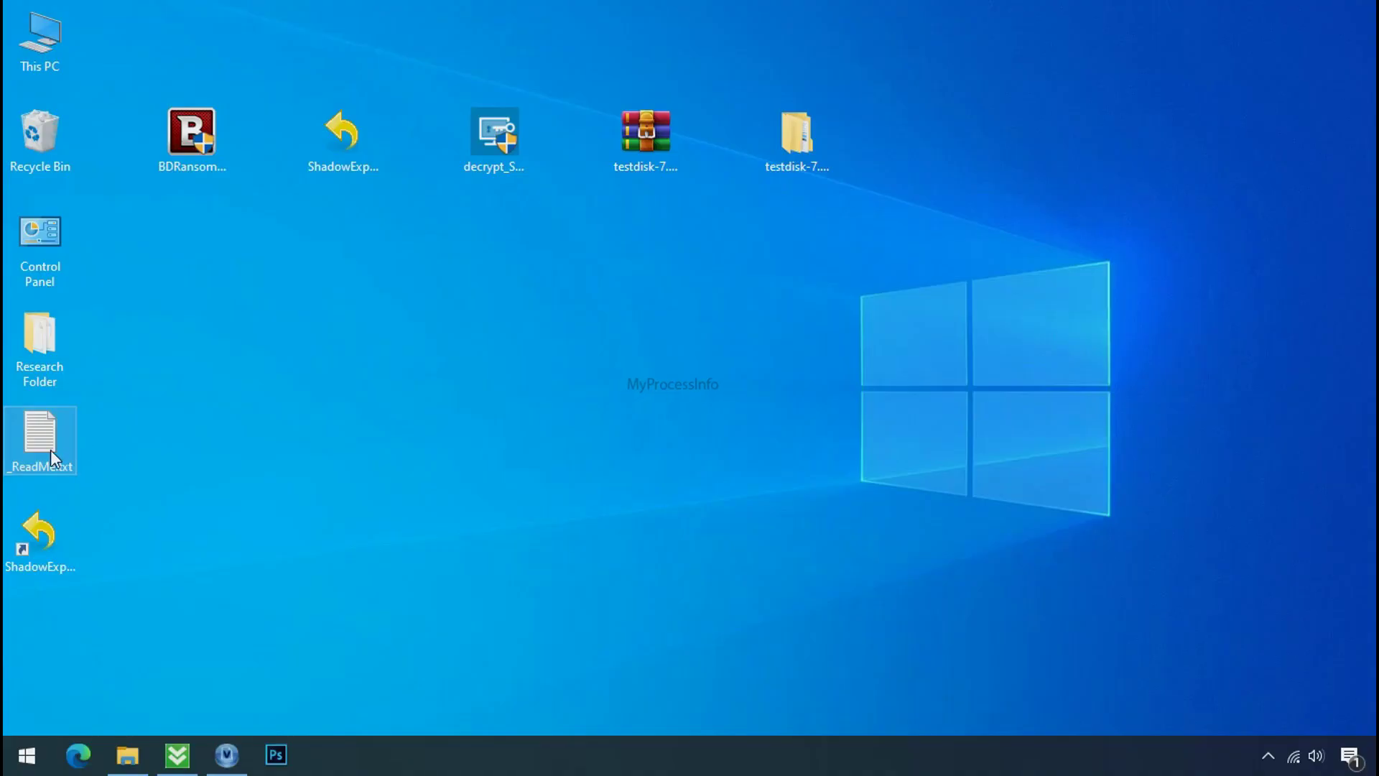
Open the _ReadMe.txt ransom note, examine its contact e-mail addresses and personal ID, and close it.
double_click(51, 449)
scroll(424, 377, down, 10)
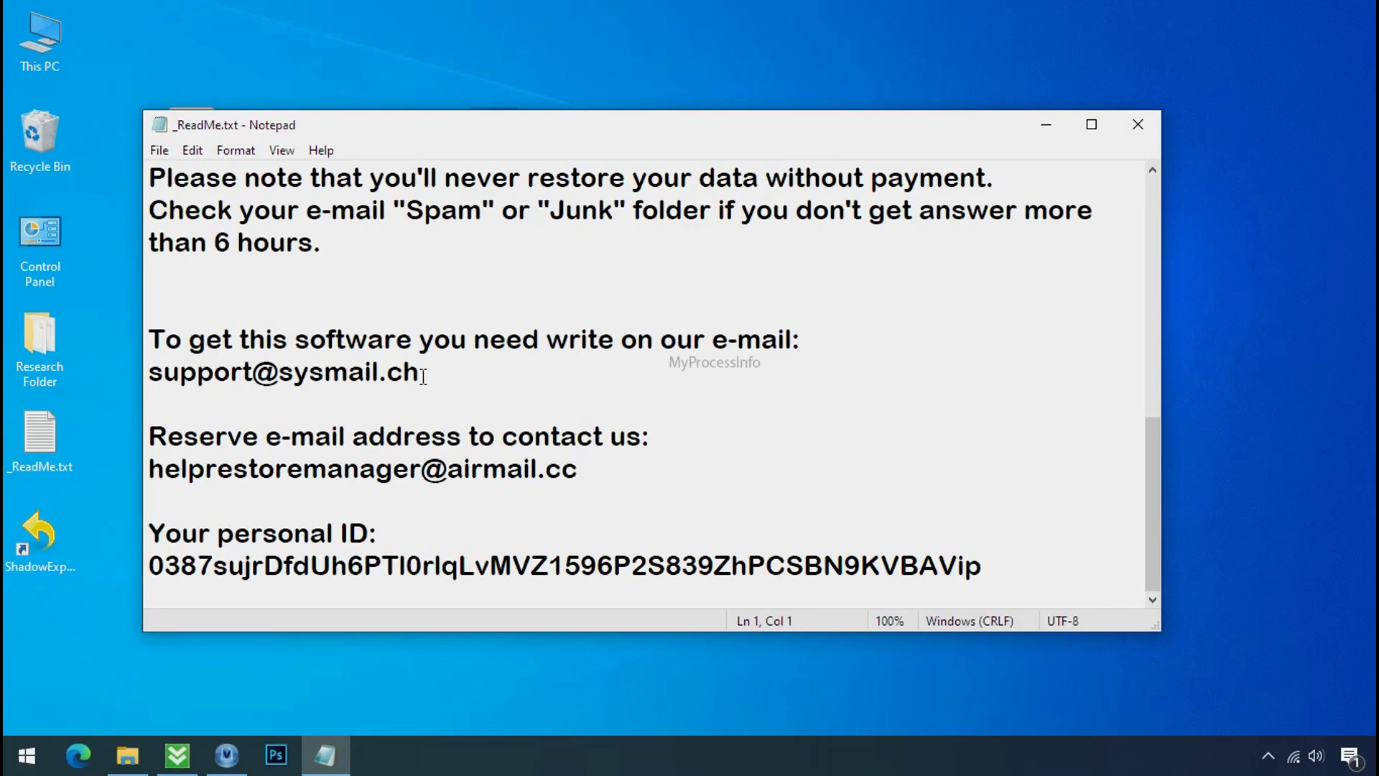
double_click(366, 386)
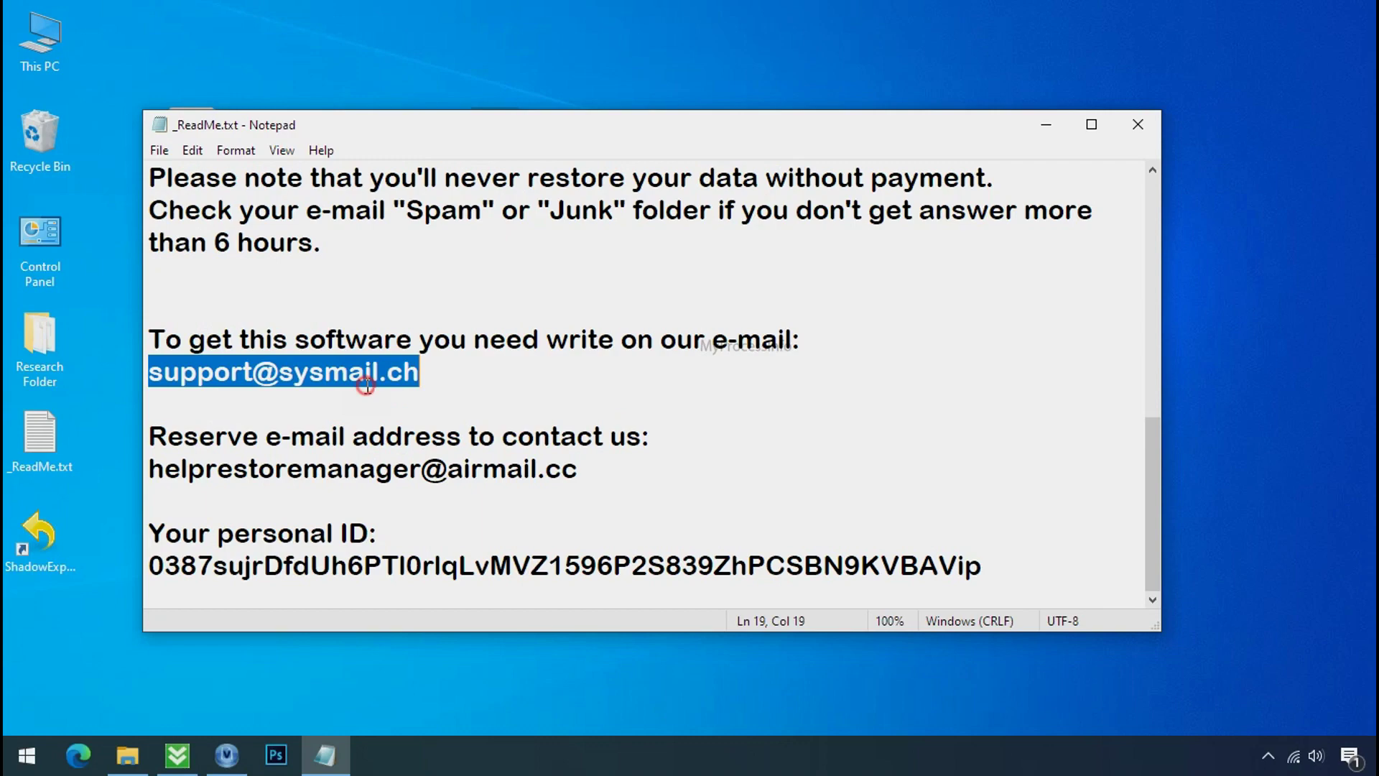
double_click(342, 467)
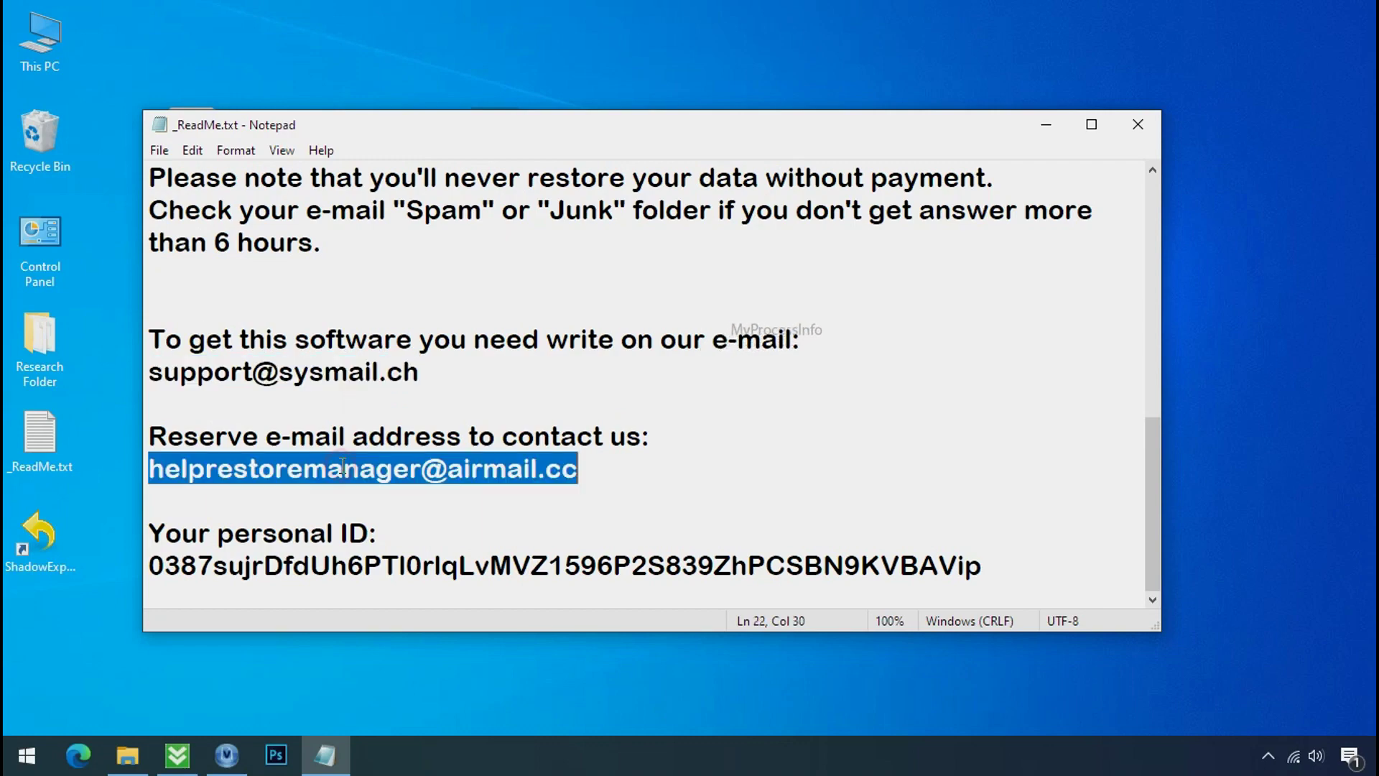
double_click(355, 567)
scroll(407, 517, up, 10)
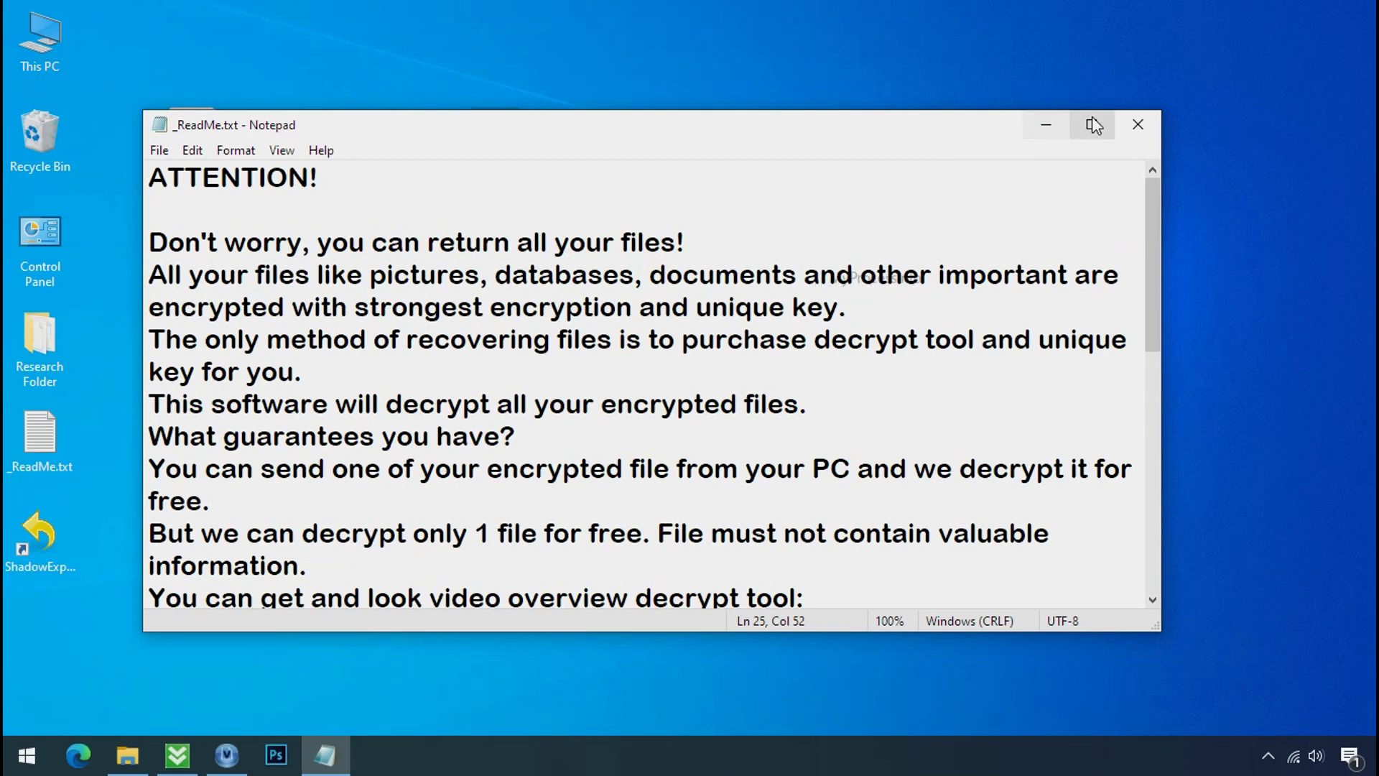
click(1139, 127)
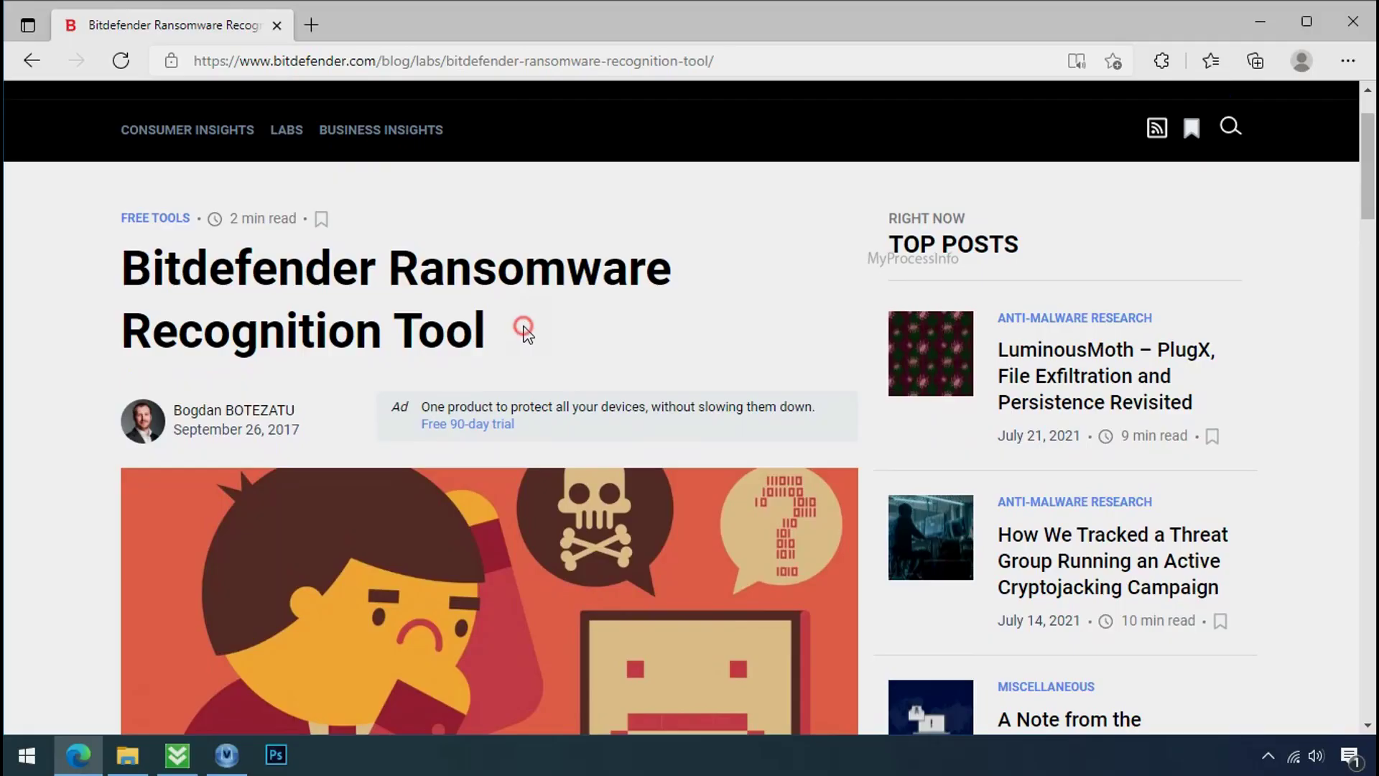
Download the Bitdefender Ransomware Recognition Tool from its blog page and close the browser.
scroll(527, 341, down, 6)
scroll(526, 341, down, 5)
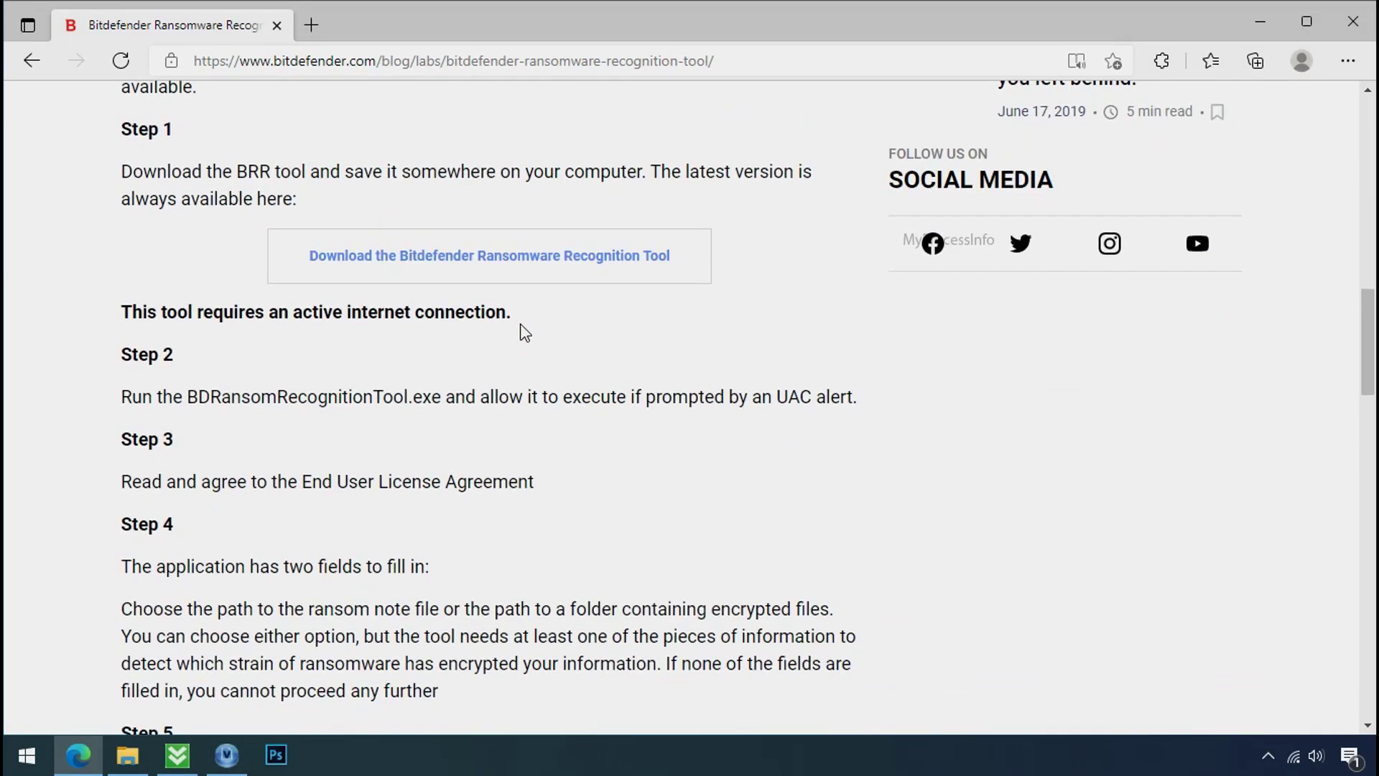
click(506, 267)
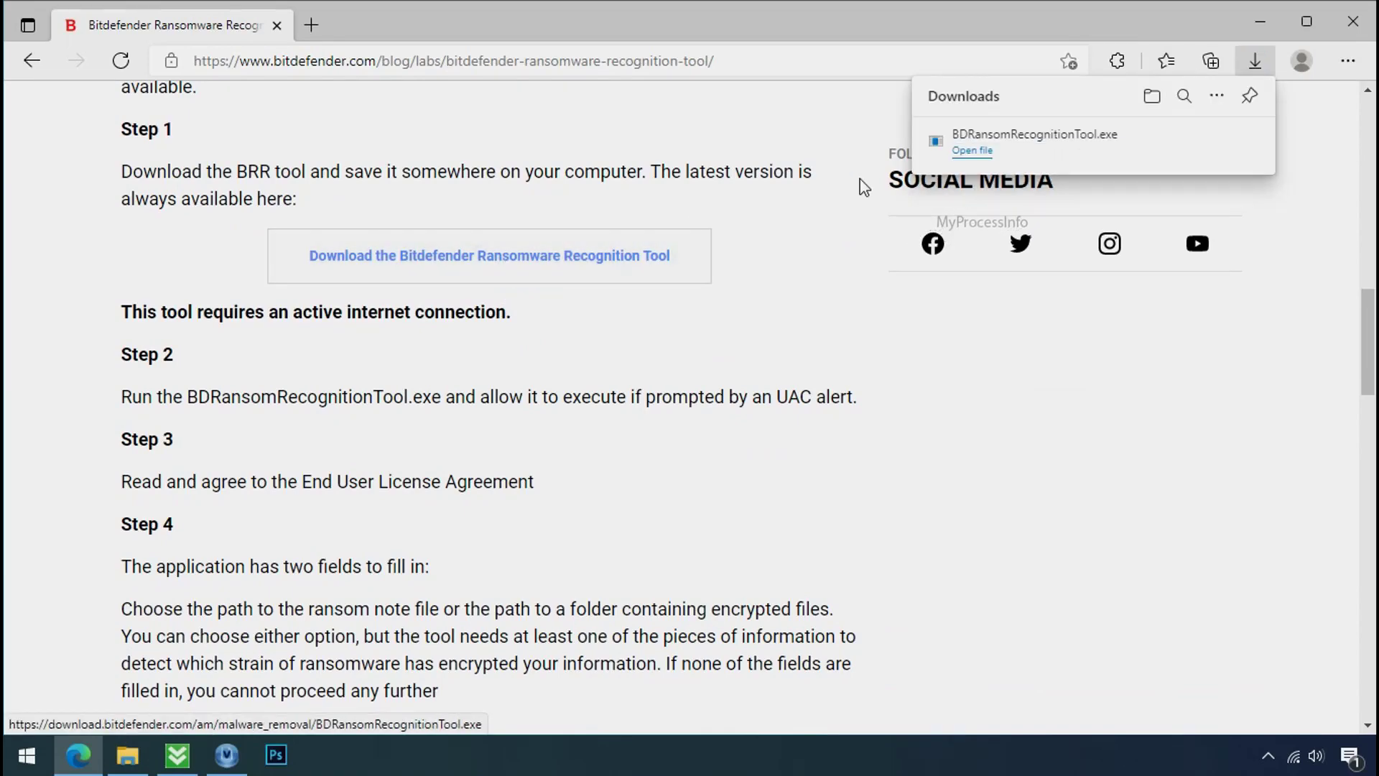
click(1353, 21)
Launch BDRansomRecognitionTool.exe from the desktop and accept its End-User License Agreement.
click(195, 143)
double_click(195, 143)
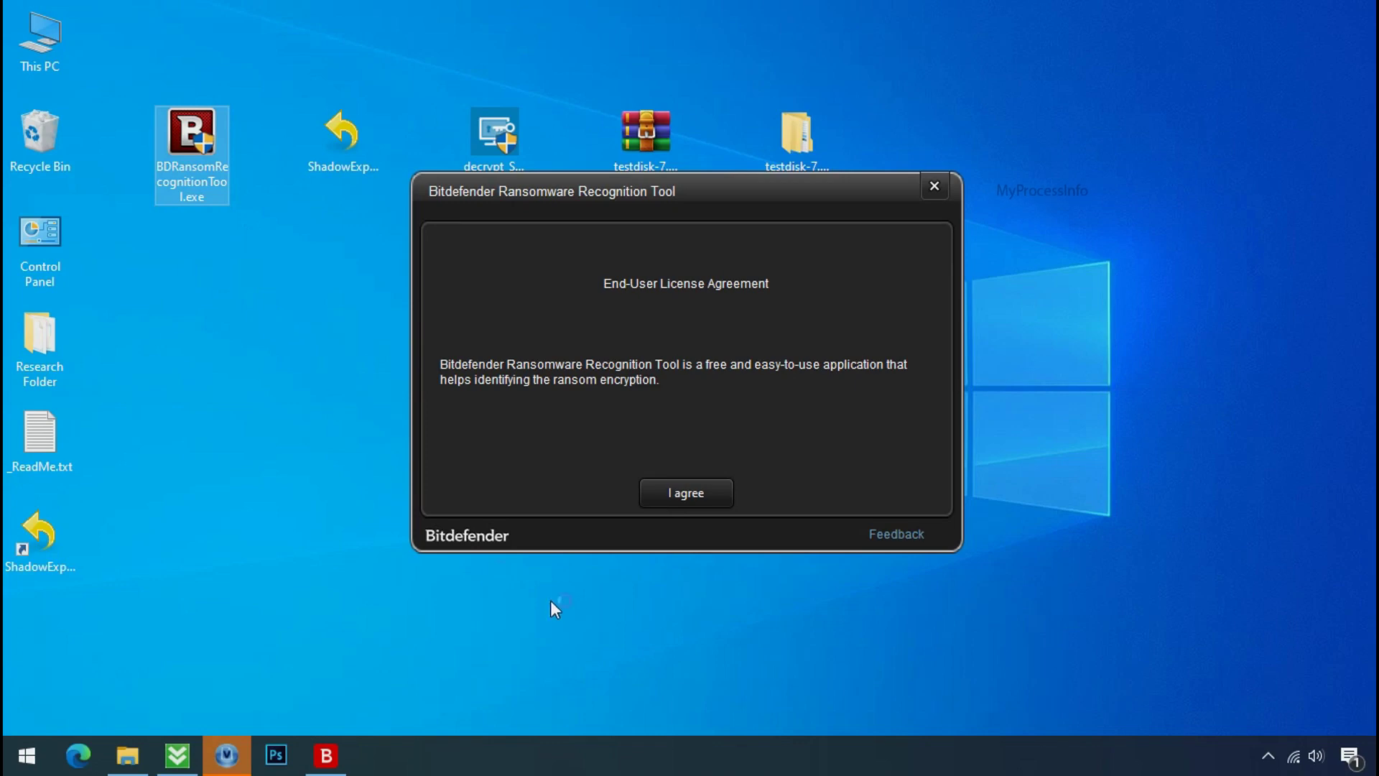
click(686, 494)
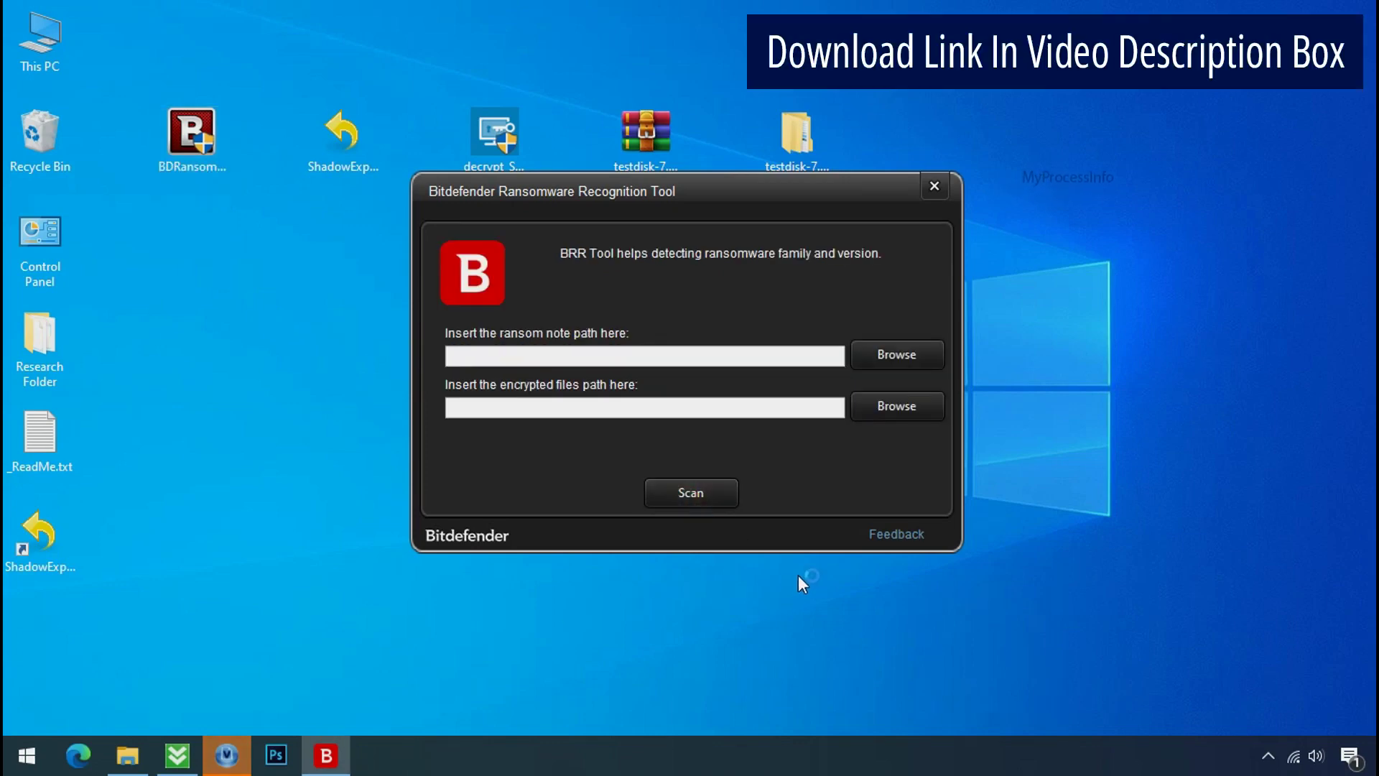
Scan the desktop's _ReadMe.txt as the ransom note to identify the ransomware family, then close the results and the tool.
click(895, 353)
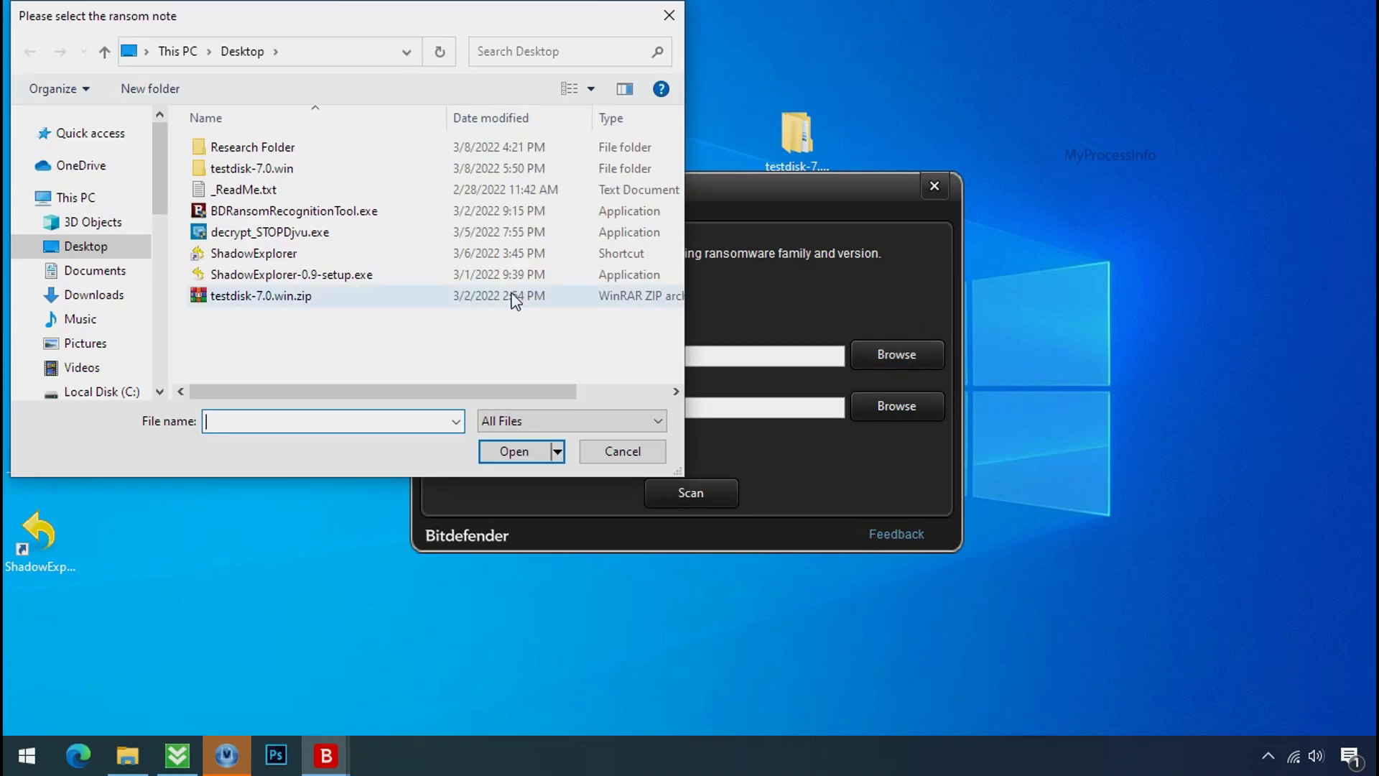
double_click(257, 190)
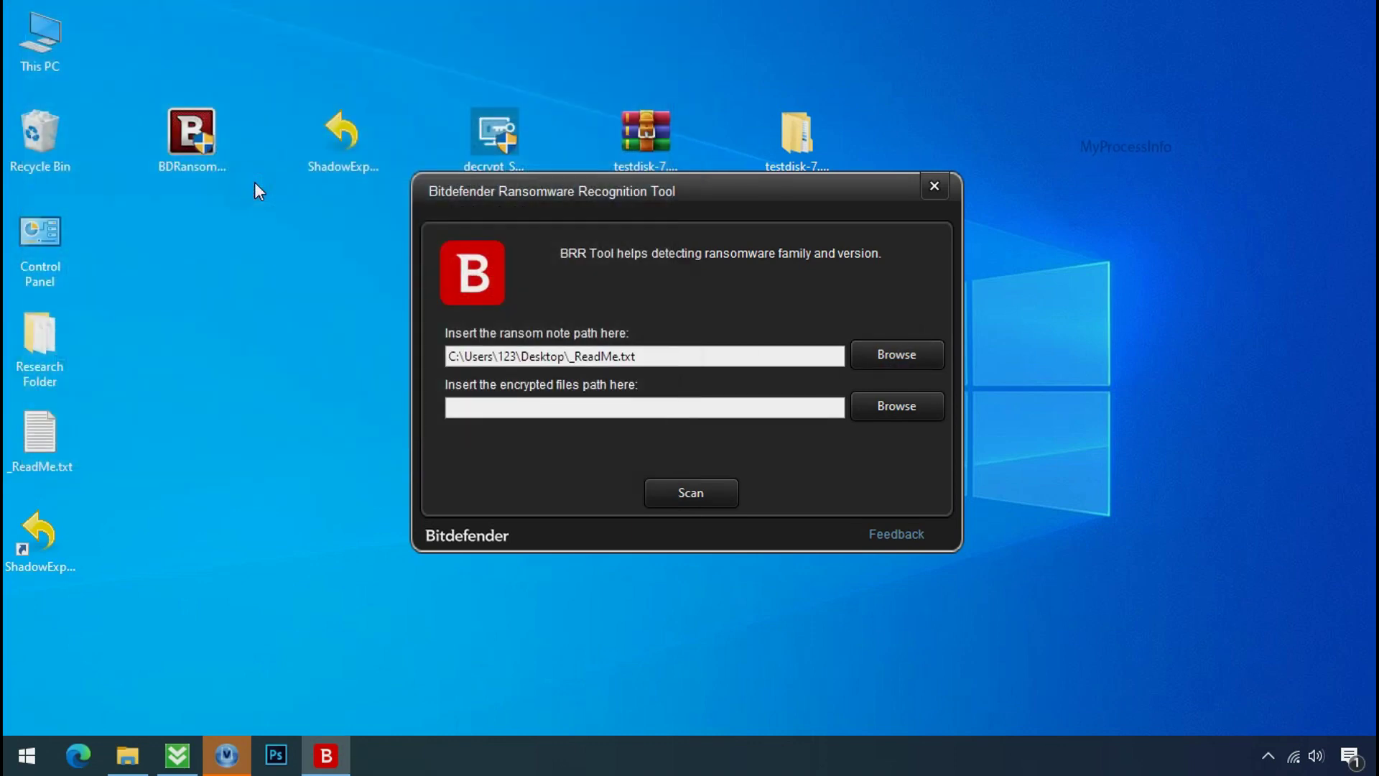
click(691, 503)
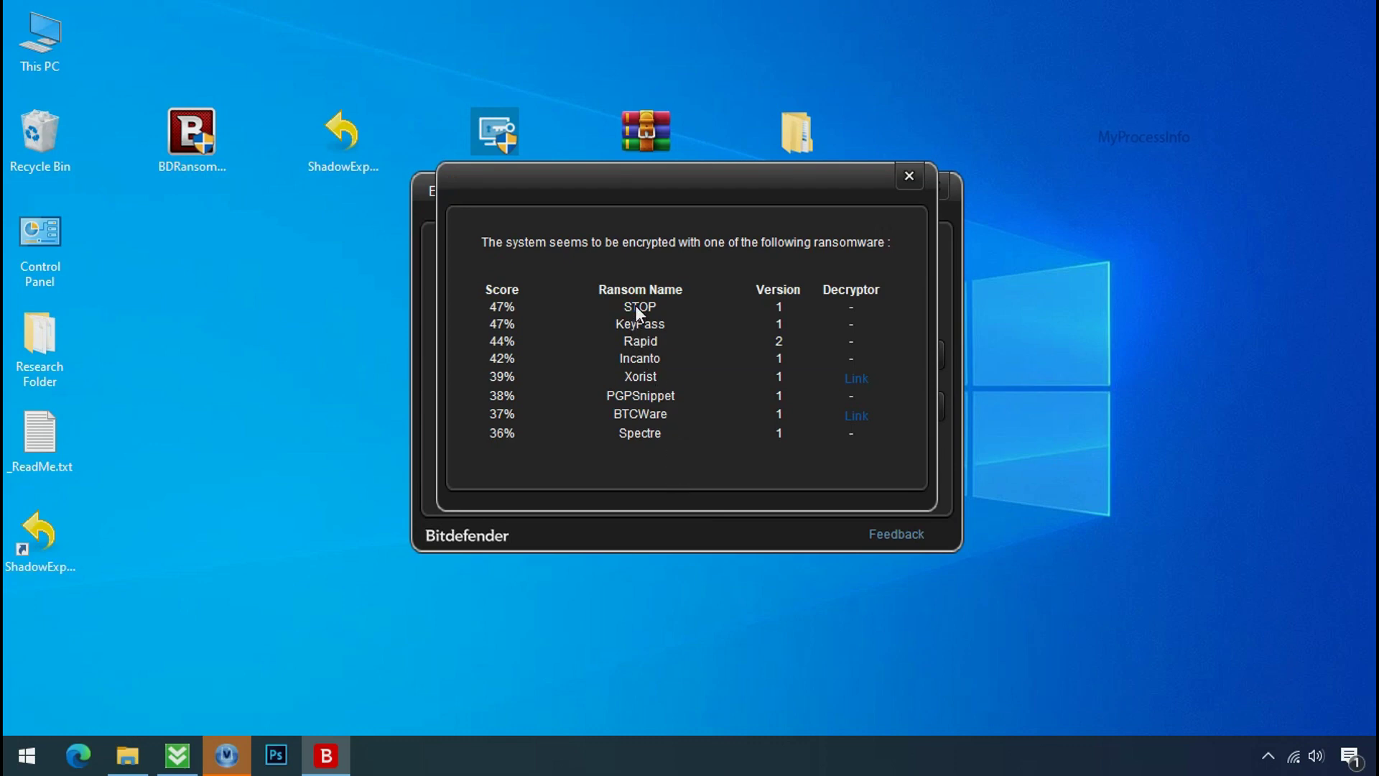
click(909, 176)
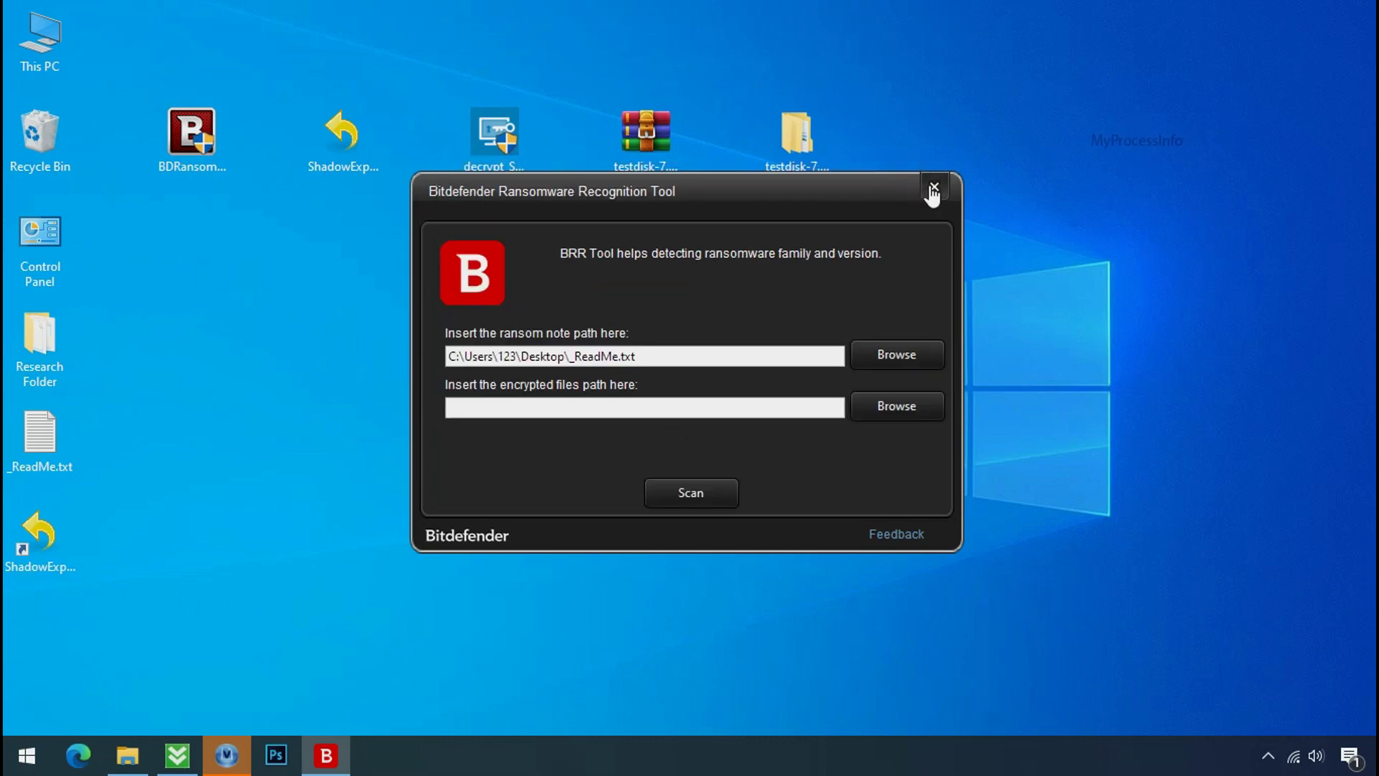
click(934, 189)
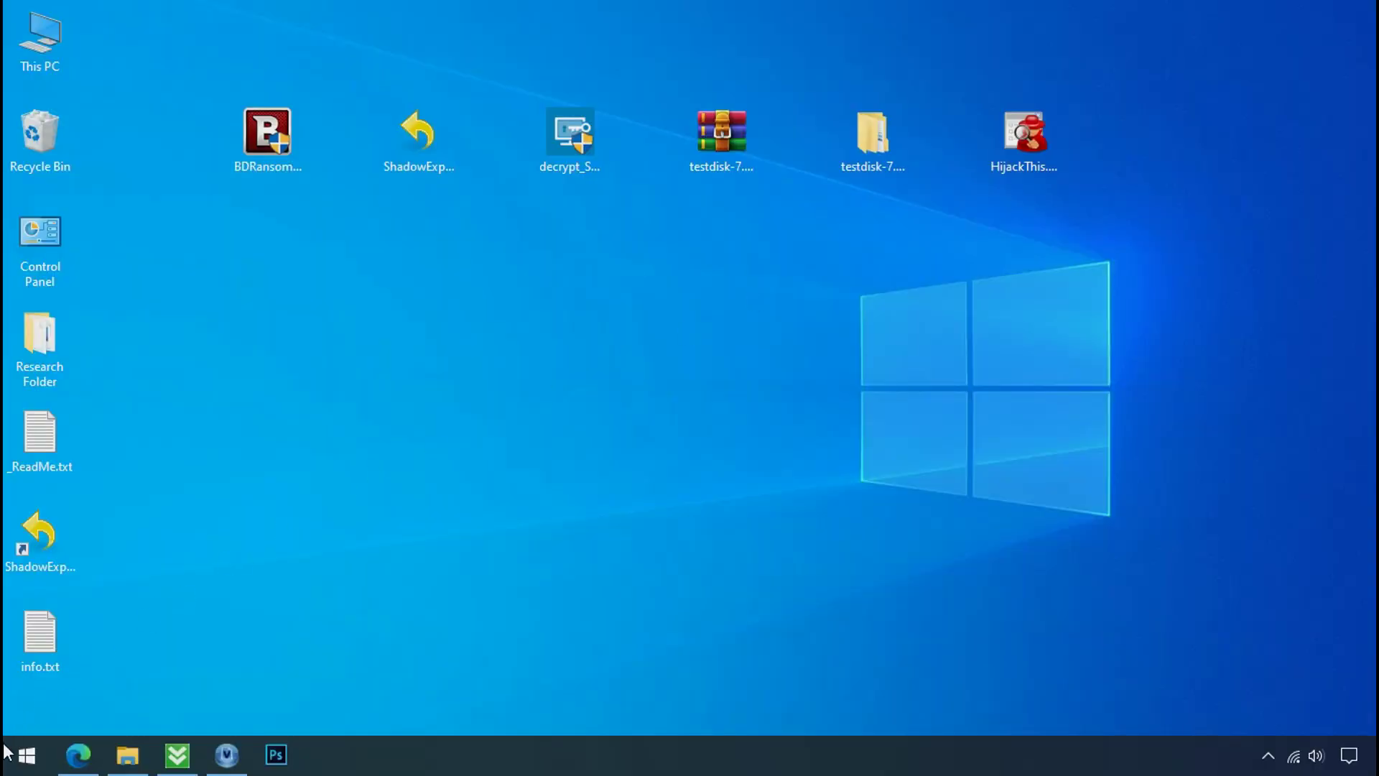
Open the %LOCALAPPDATA% folder and go into its 81a1k05d-1a41-6523-5ad4xe45ff5ew0 subfolder.
click(7, 750)
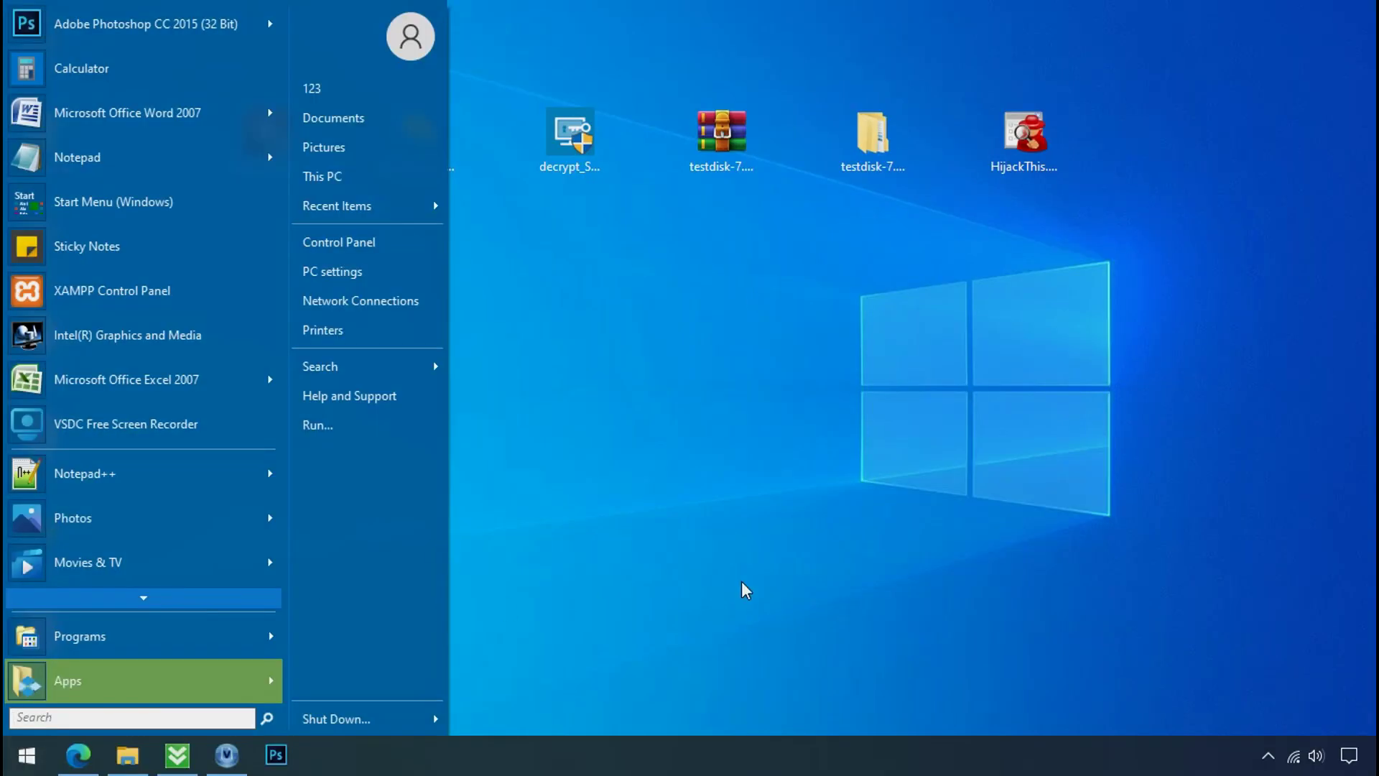
text(%LOCAL)
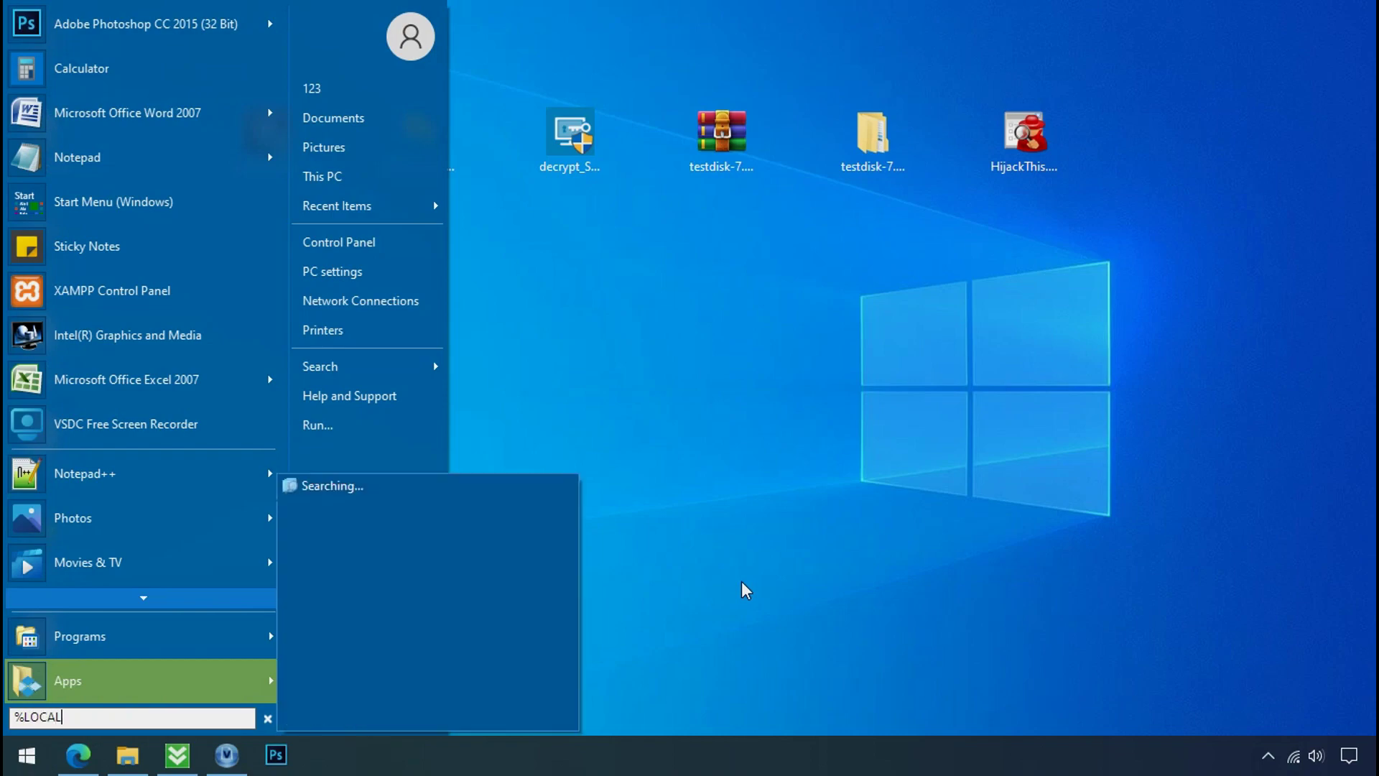
text(APPDATA%)
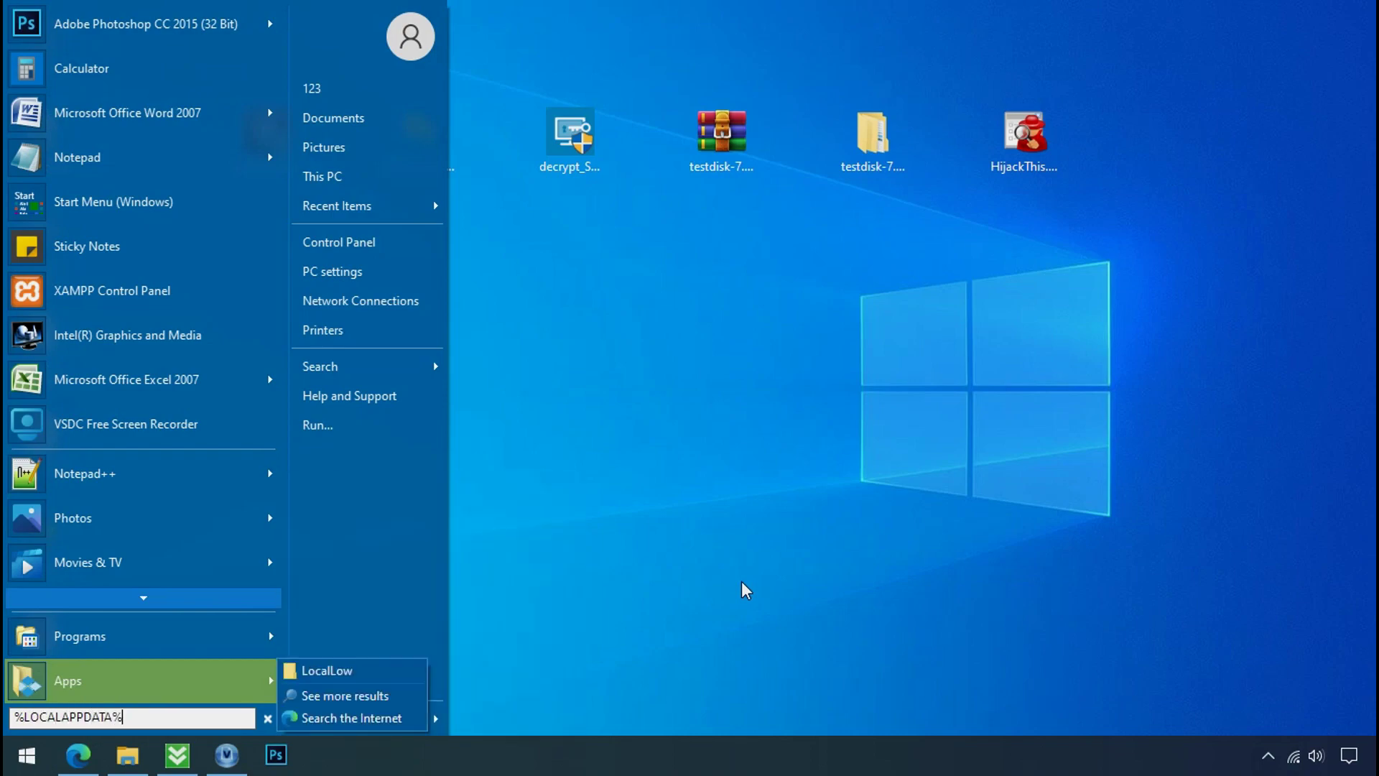
key(Return)
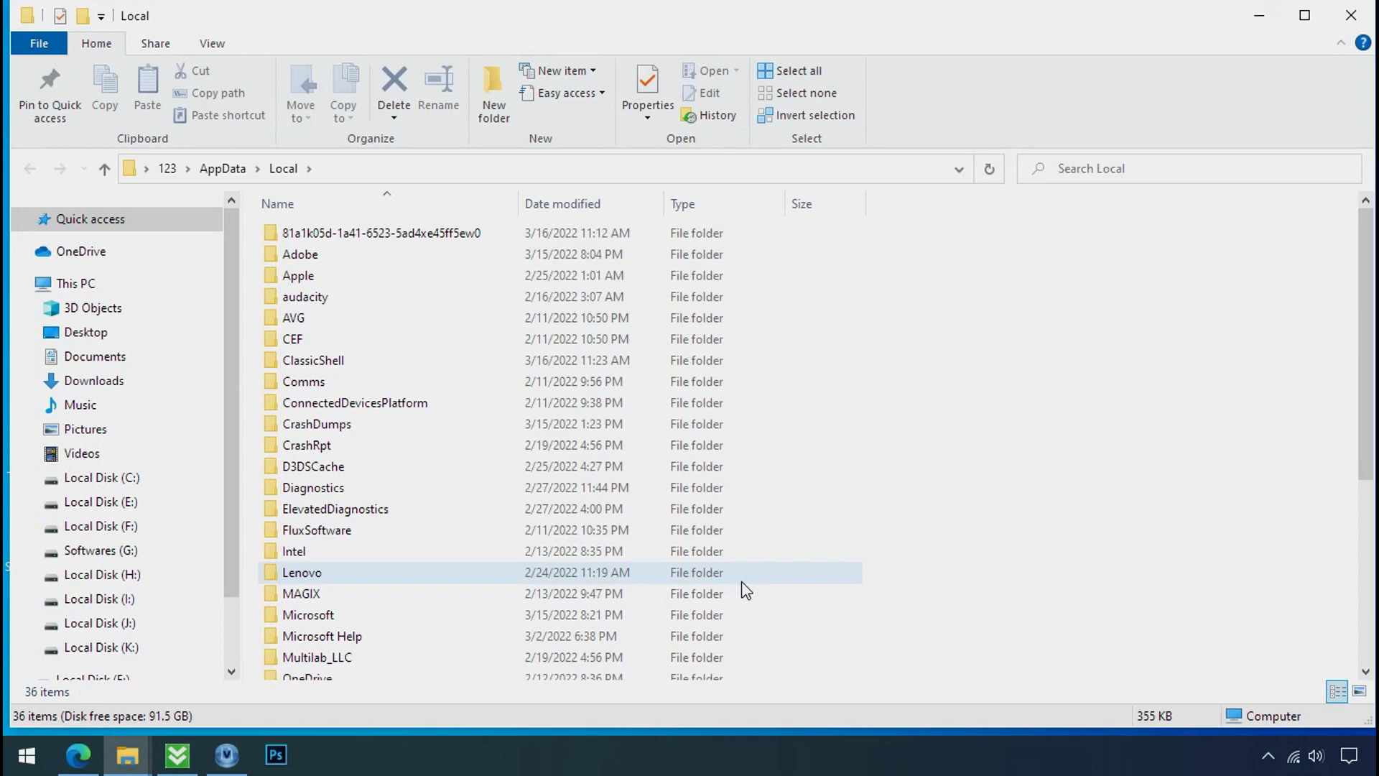
click(833, 241)
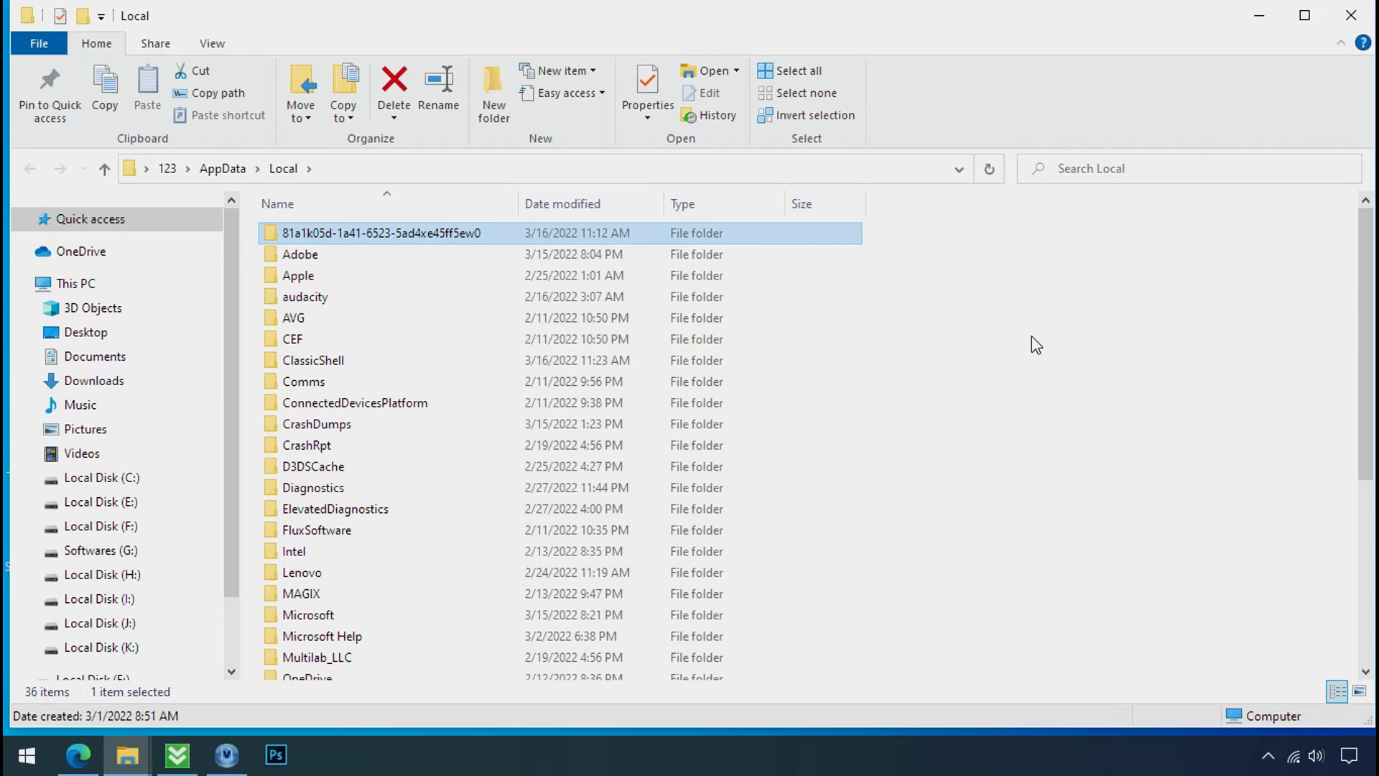
double_click(374, 237)
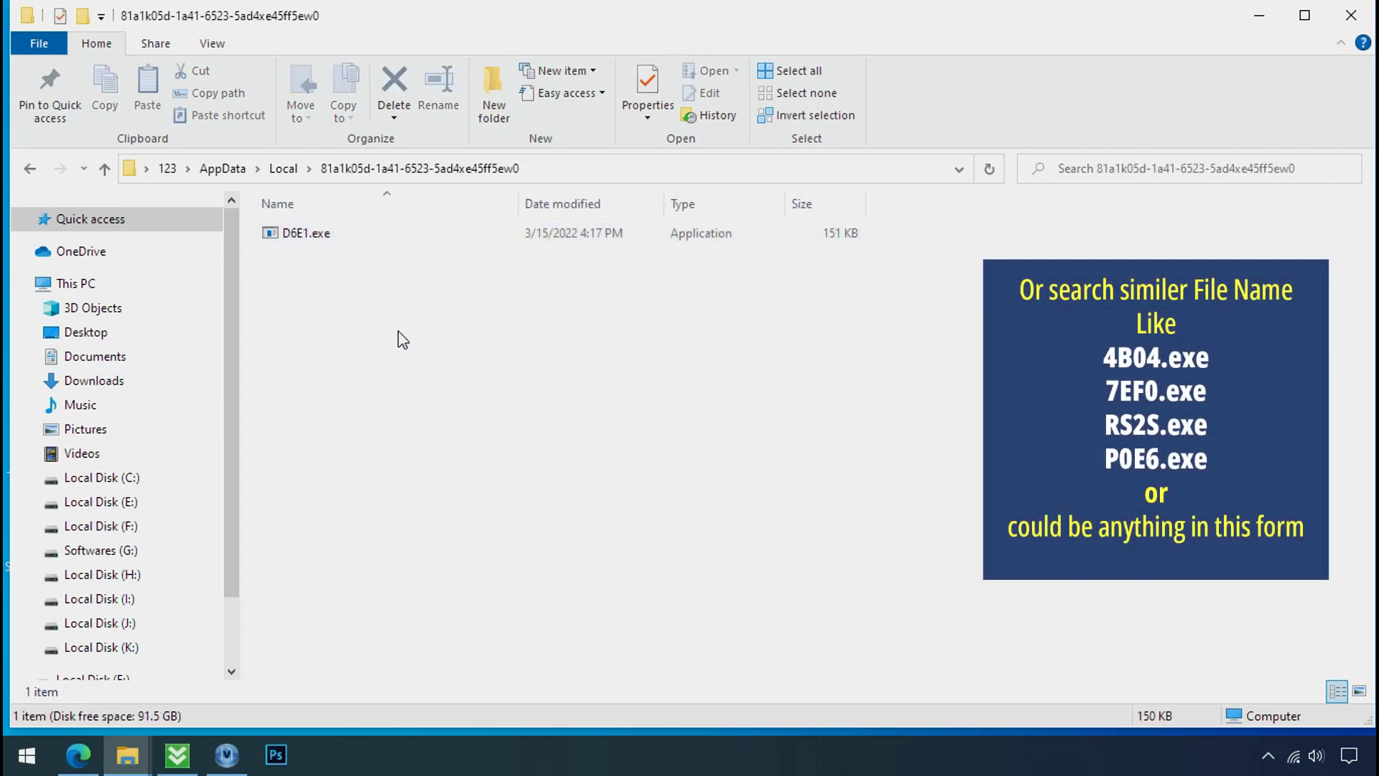
Try to delete D6E1.exe from the subfolder, retrying several times, and close the folder window.
click(273, 247)
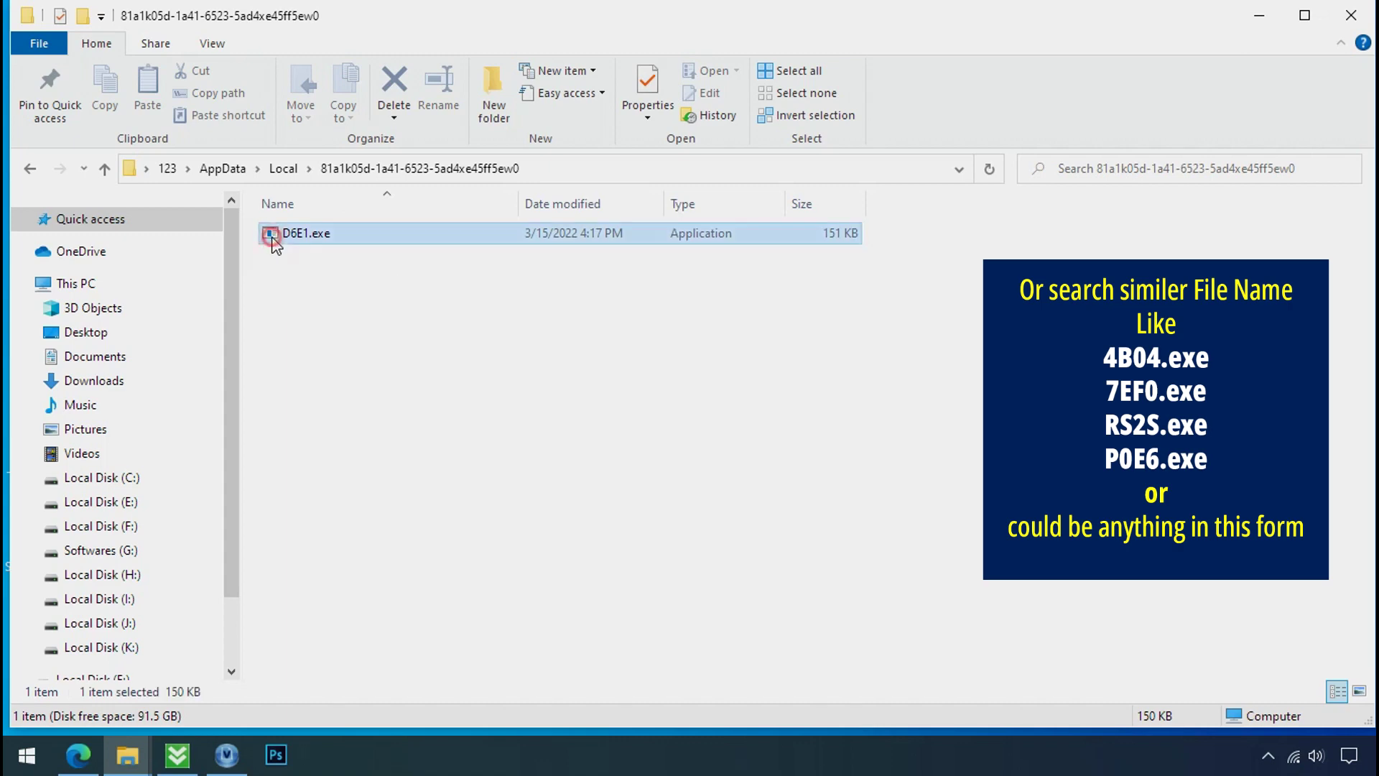
right_click(309, 242)
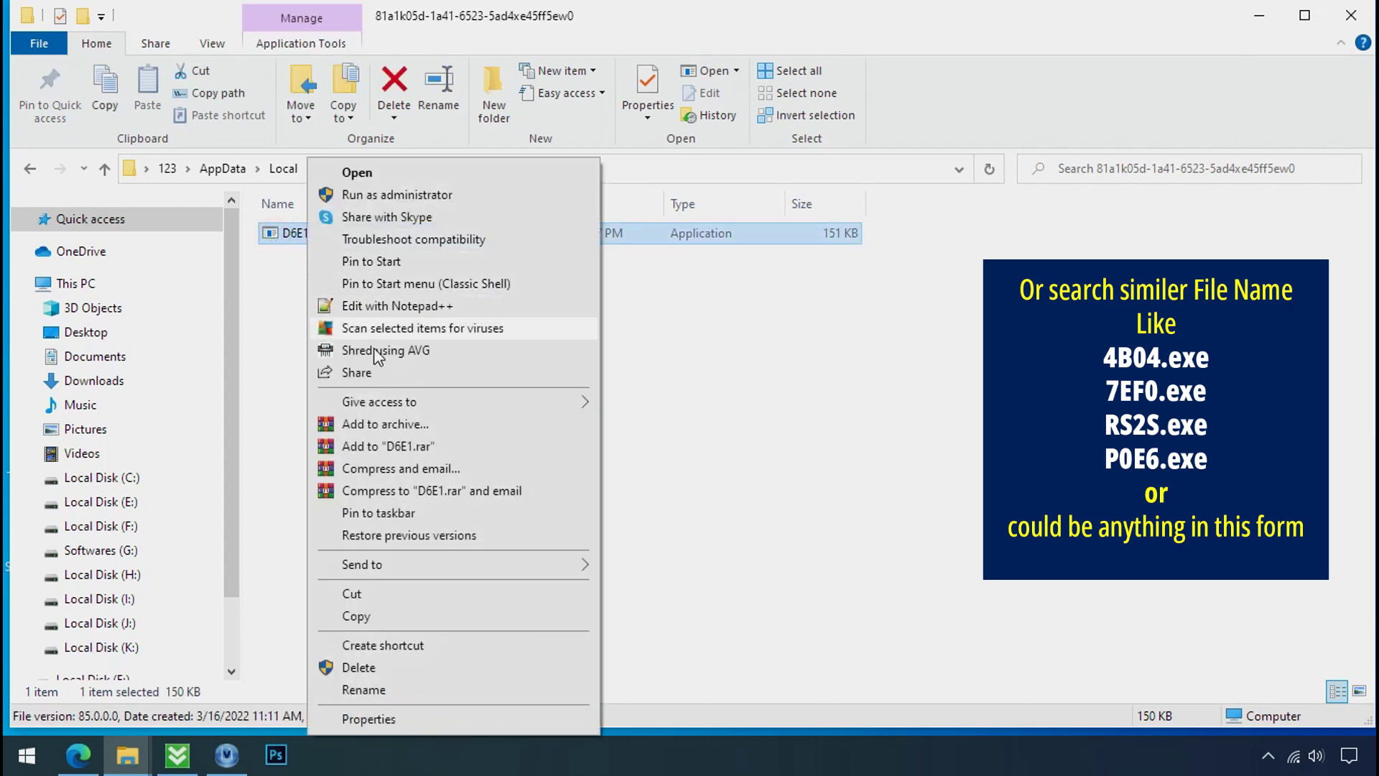
click(429, 667)
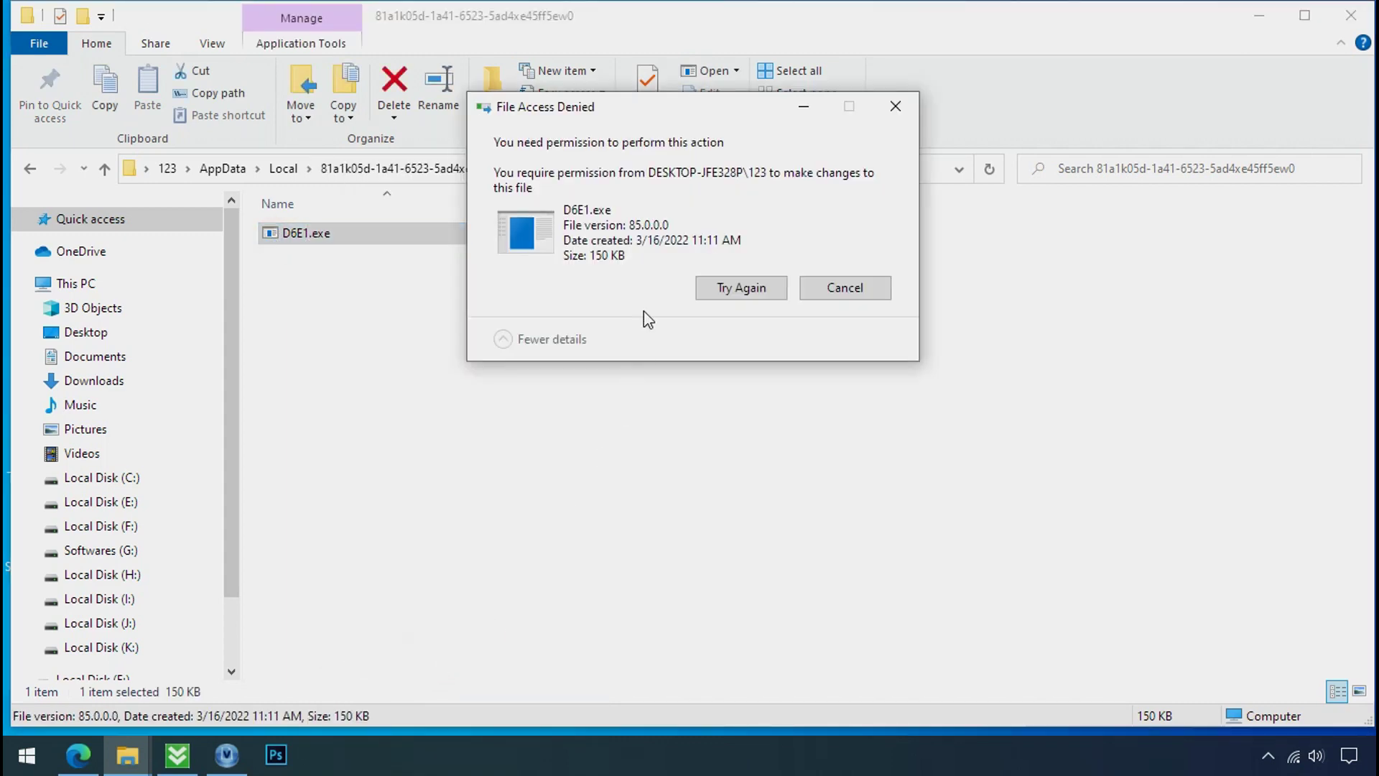
click(739, 290)
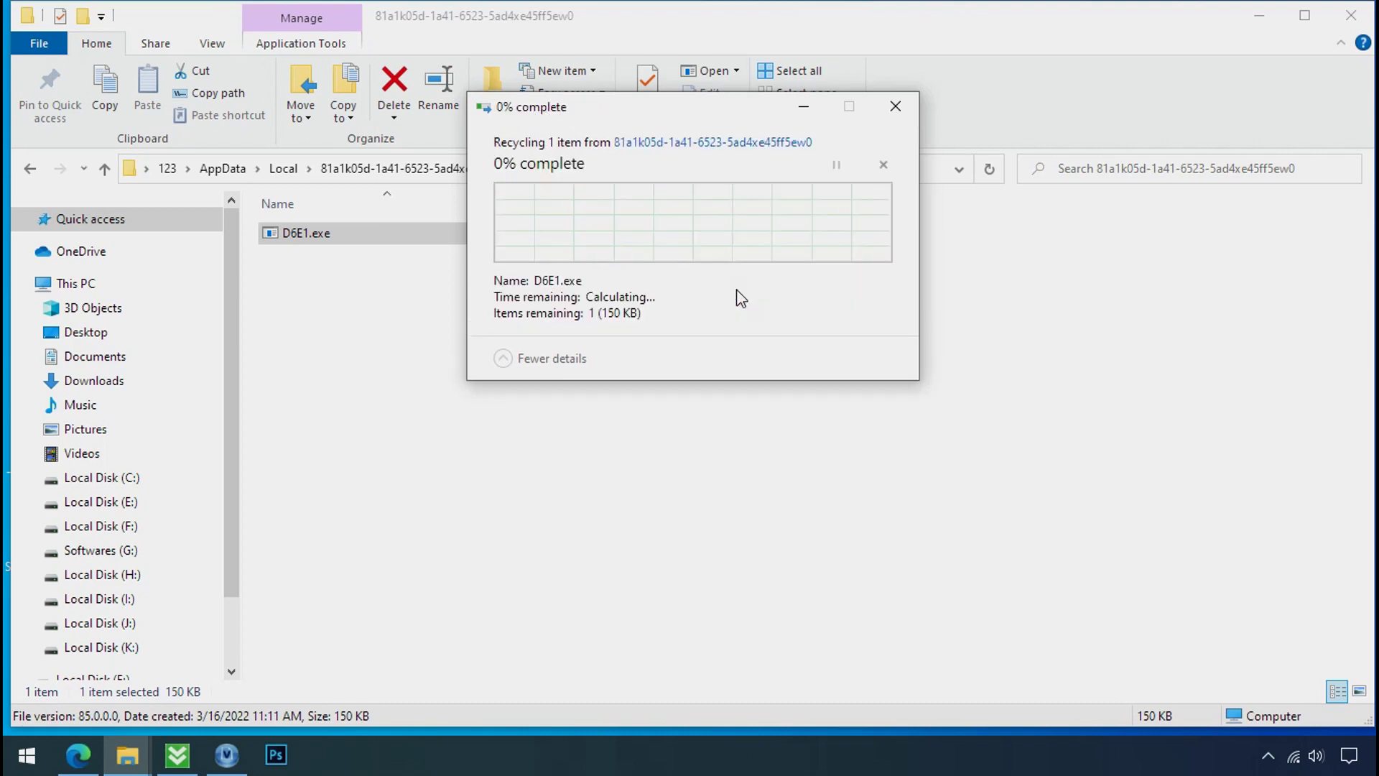
click(740, 295)
click(740, 293)
click(895, 106)
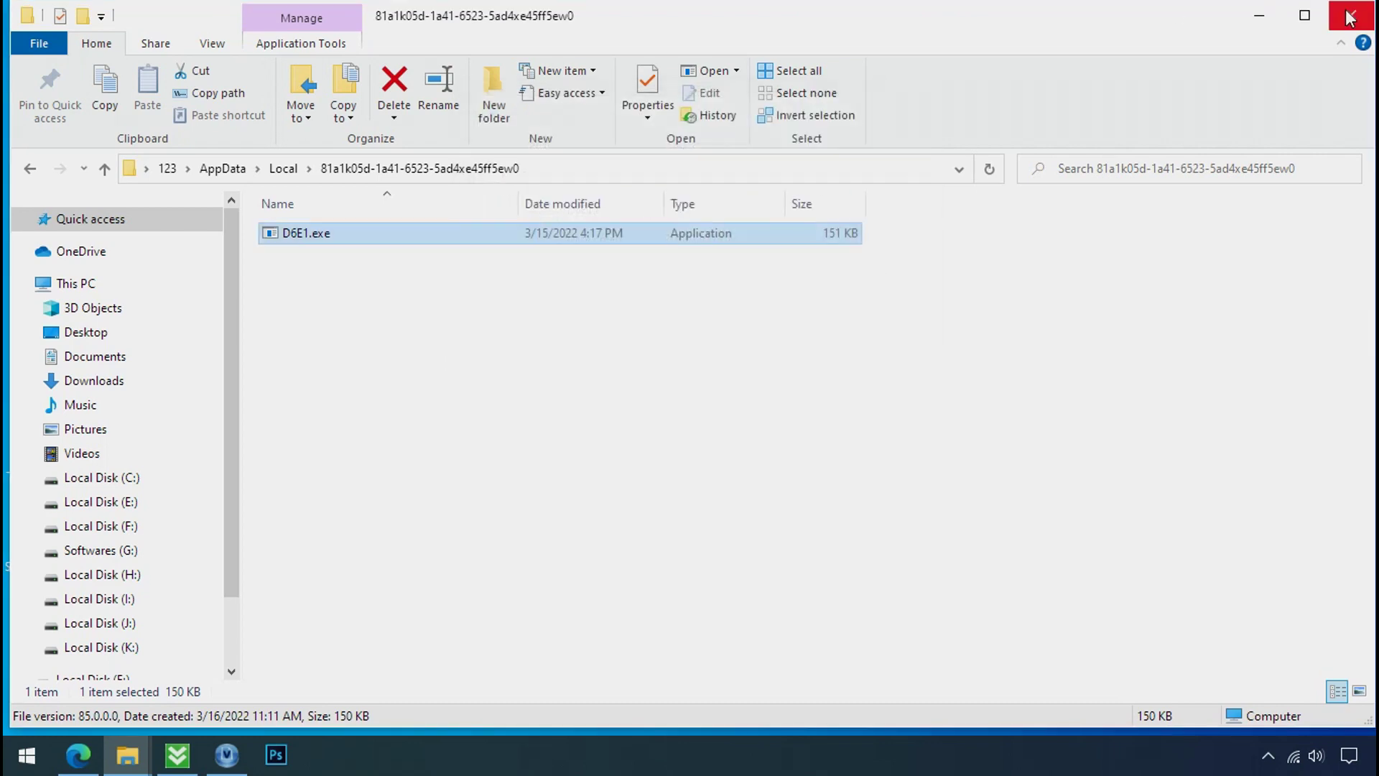
click(1350, 16)
Open Task Manager and locate the two D6E1.exe (32 bit) entries in the process list.
right_click(1043, 758)
click(1071, 649)
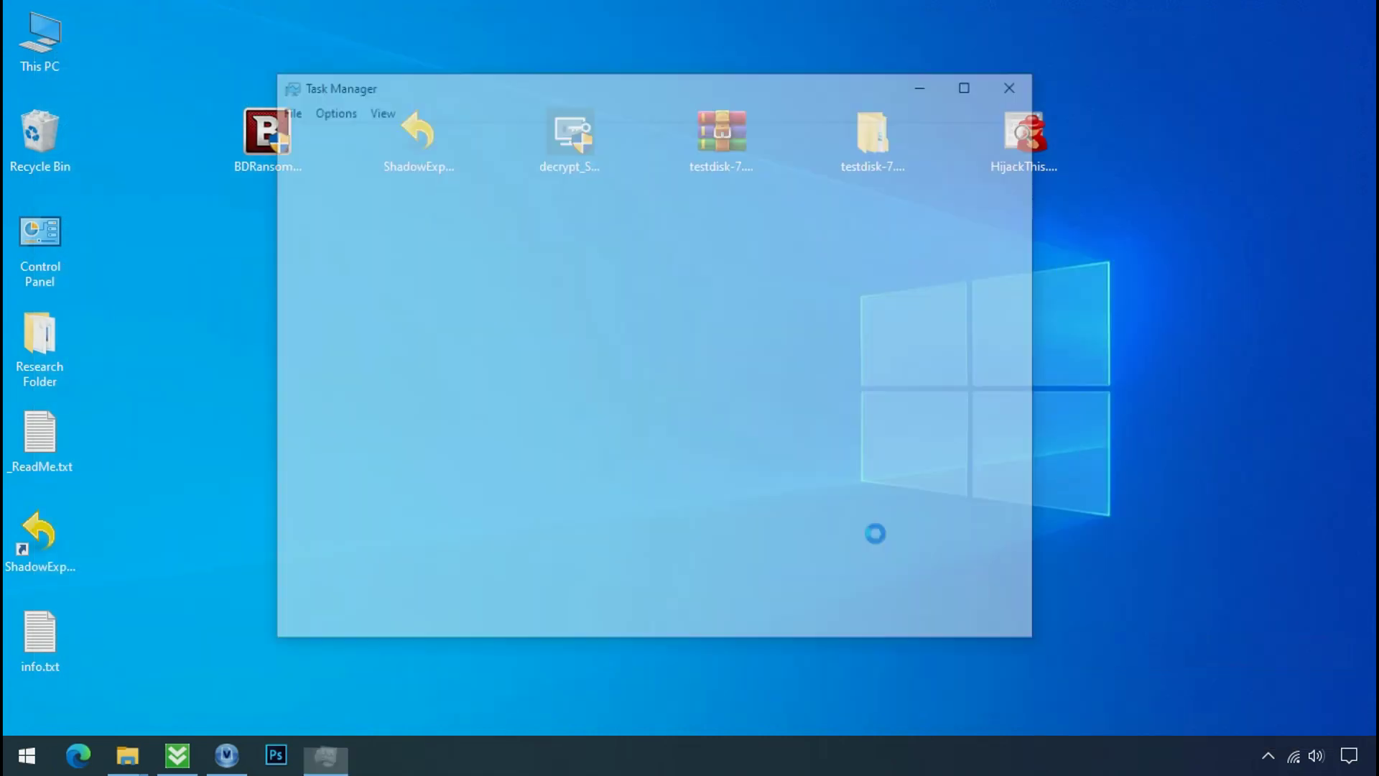
scroll(420, 287, down, 1)
scroll(420, 287, down, 4)
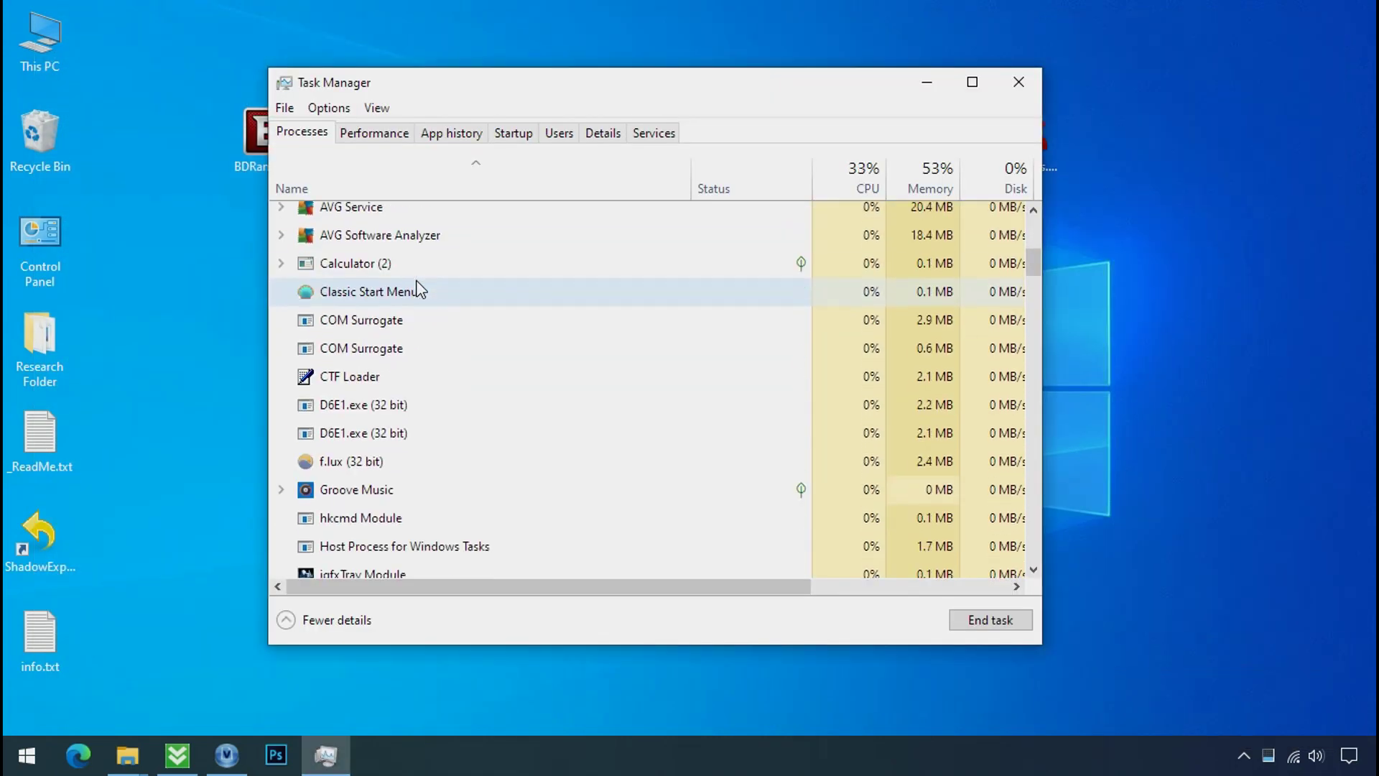
click(410, 314)
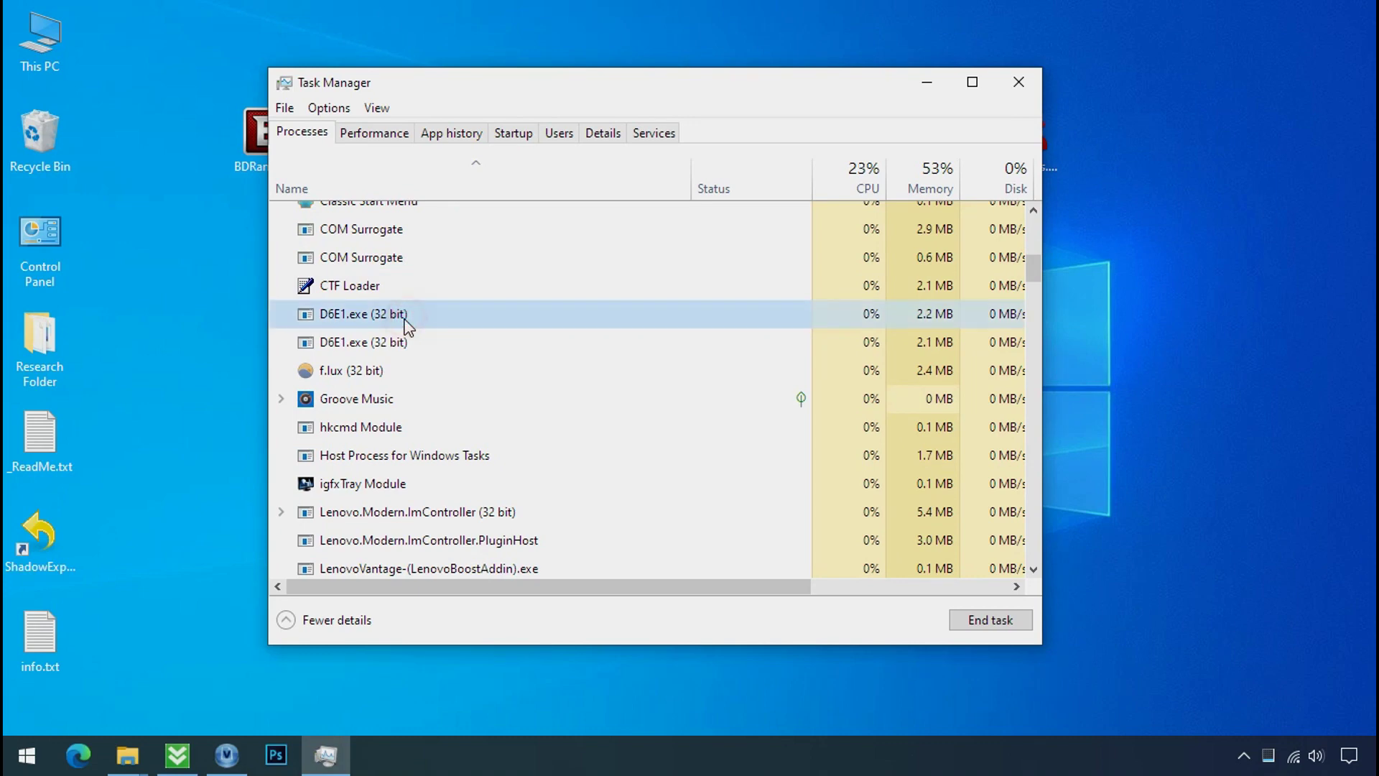
click(399, 346)
click(476, 313)
click(500, 342)
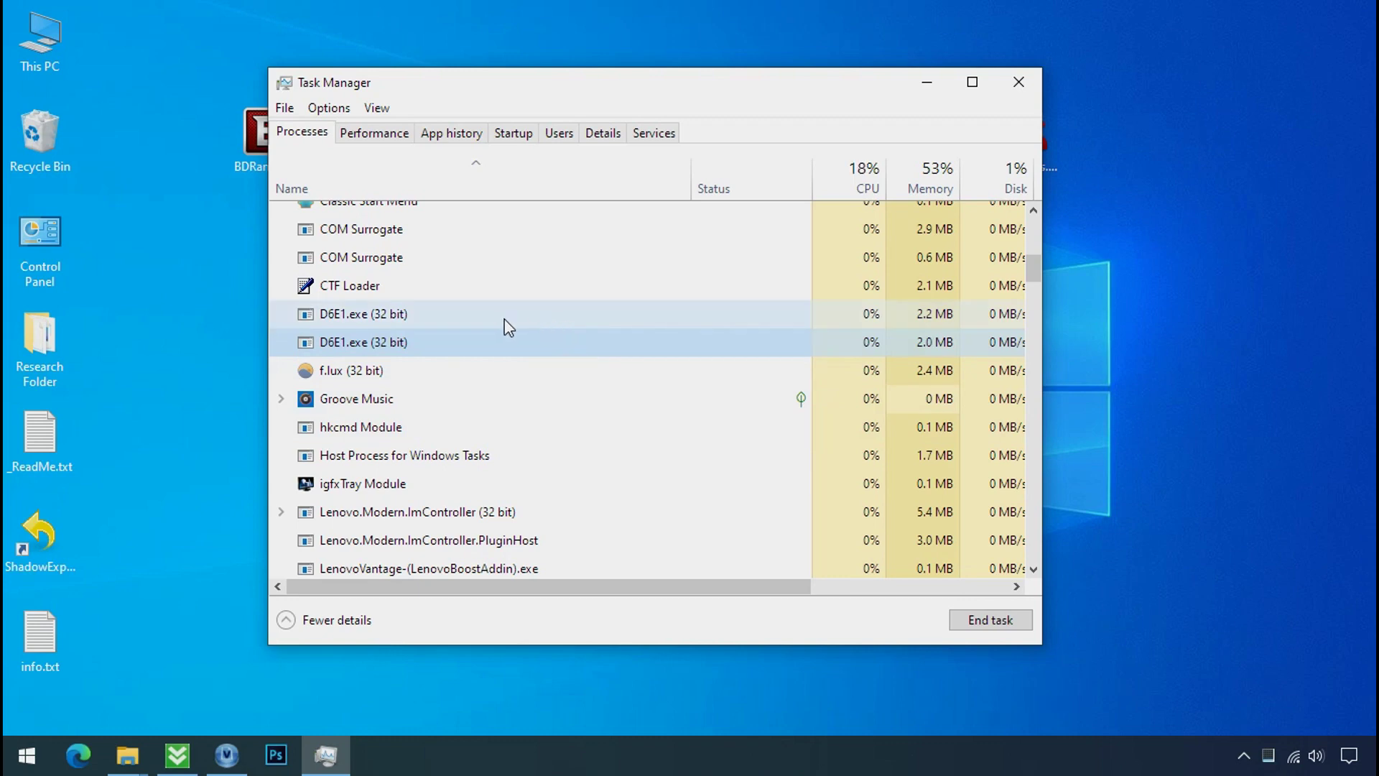
Open the file location of the first D6E1.exe (32 bit) process.
click(413, 318)
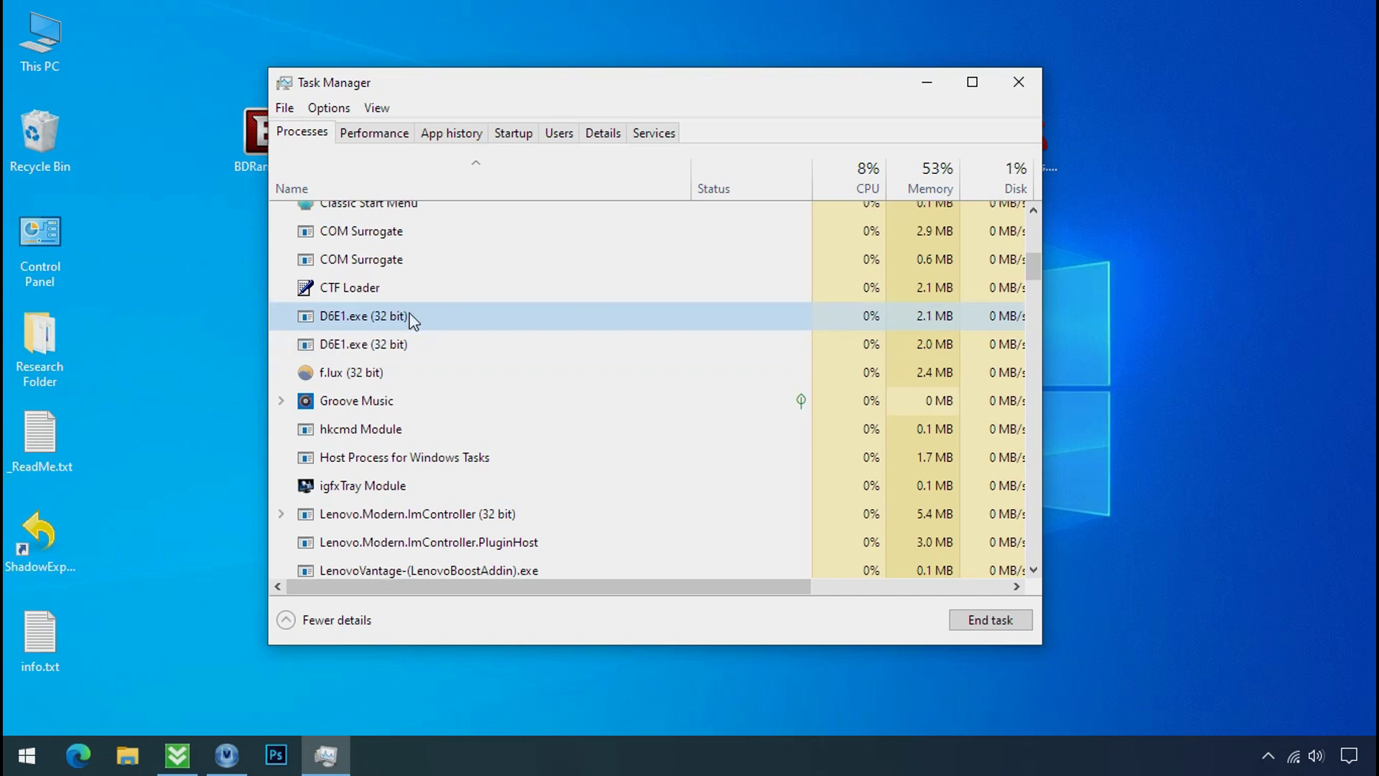
right_click(413, 318)
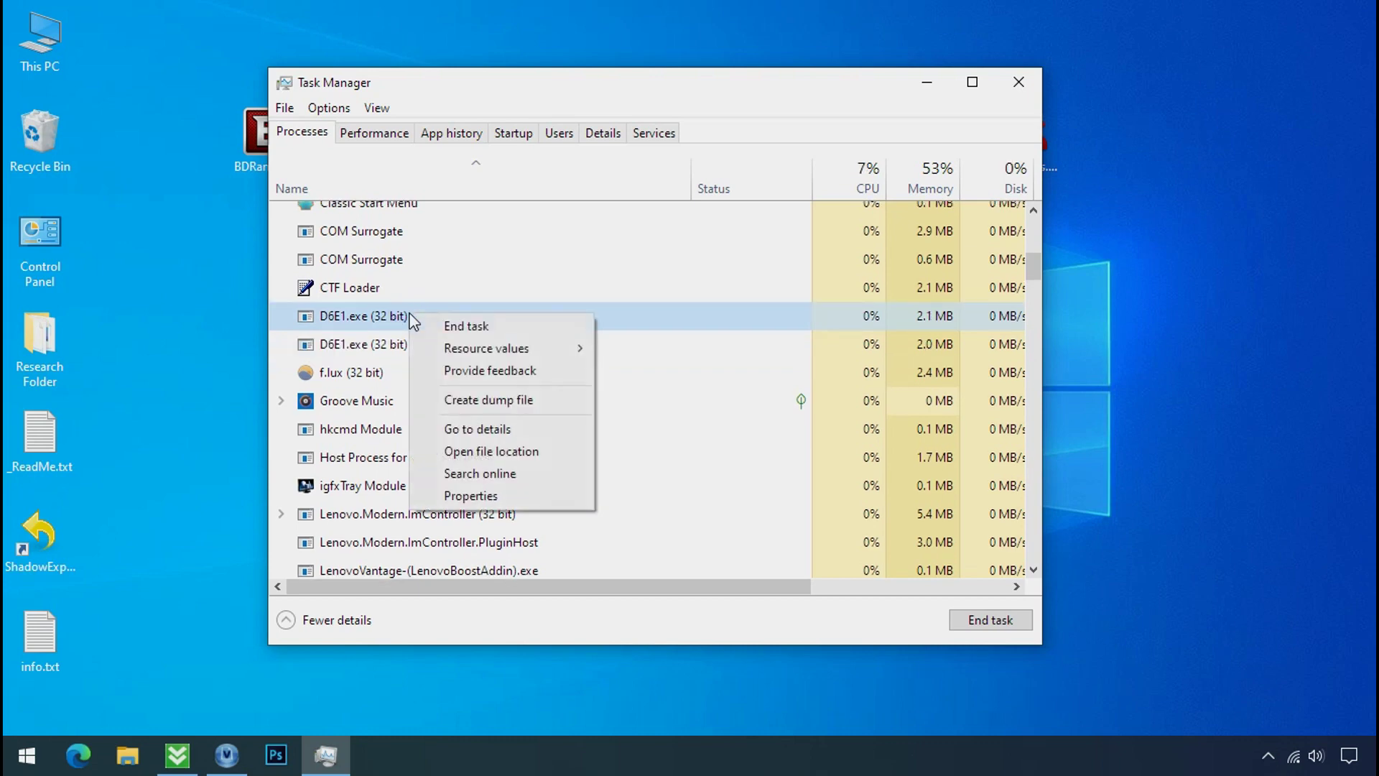
click(464, 453)
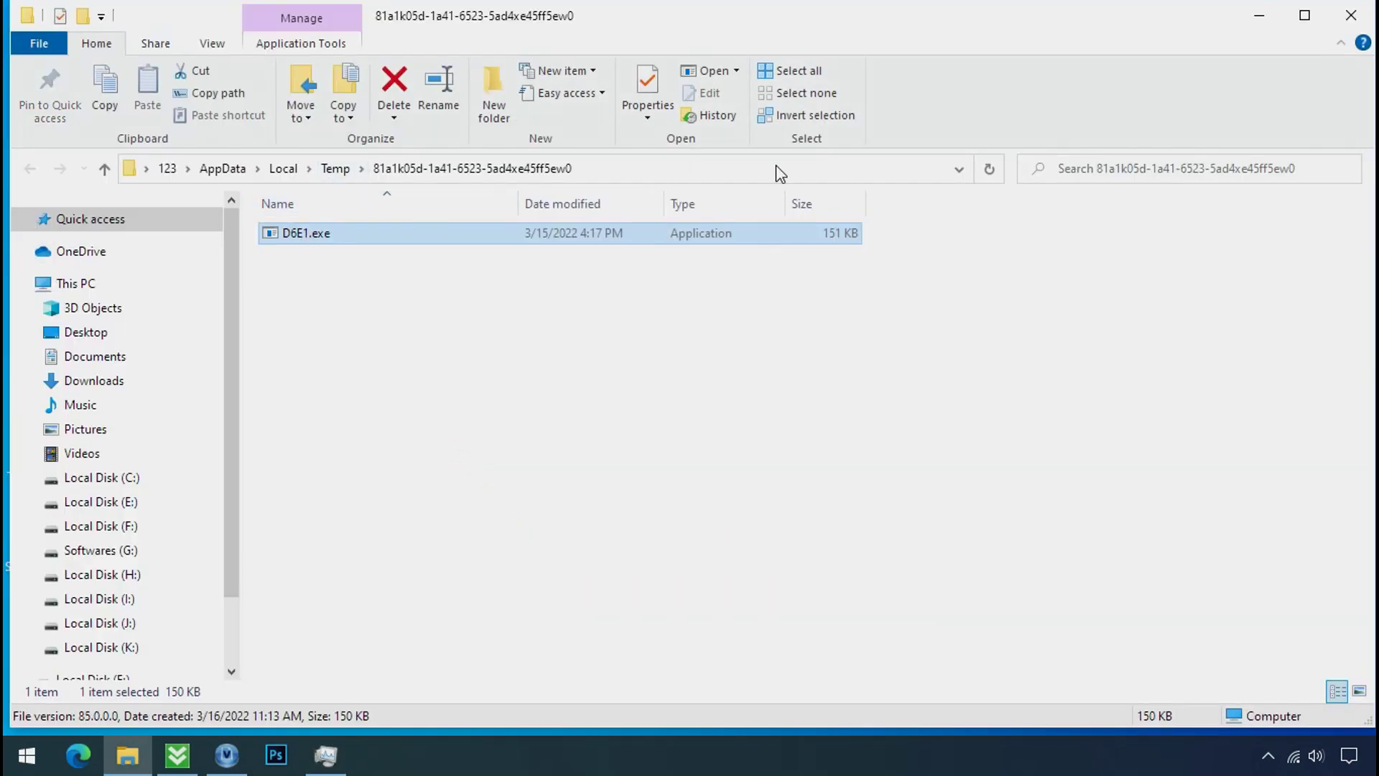
Open the file location of the second D6E1.exe (32 bit) process, inspect the file there, and minimise the folder window.
click(1255, 26)
right_click(429, 372)
click(507, 514)
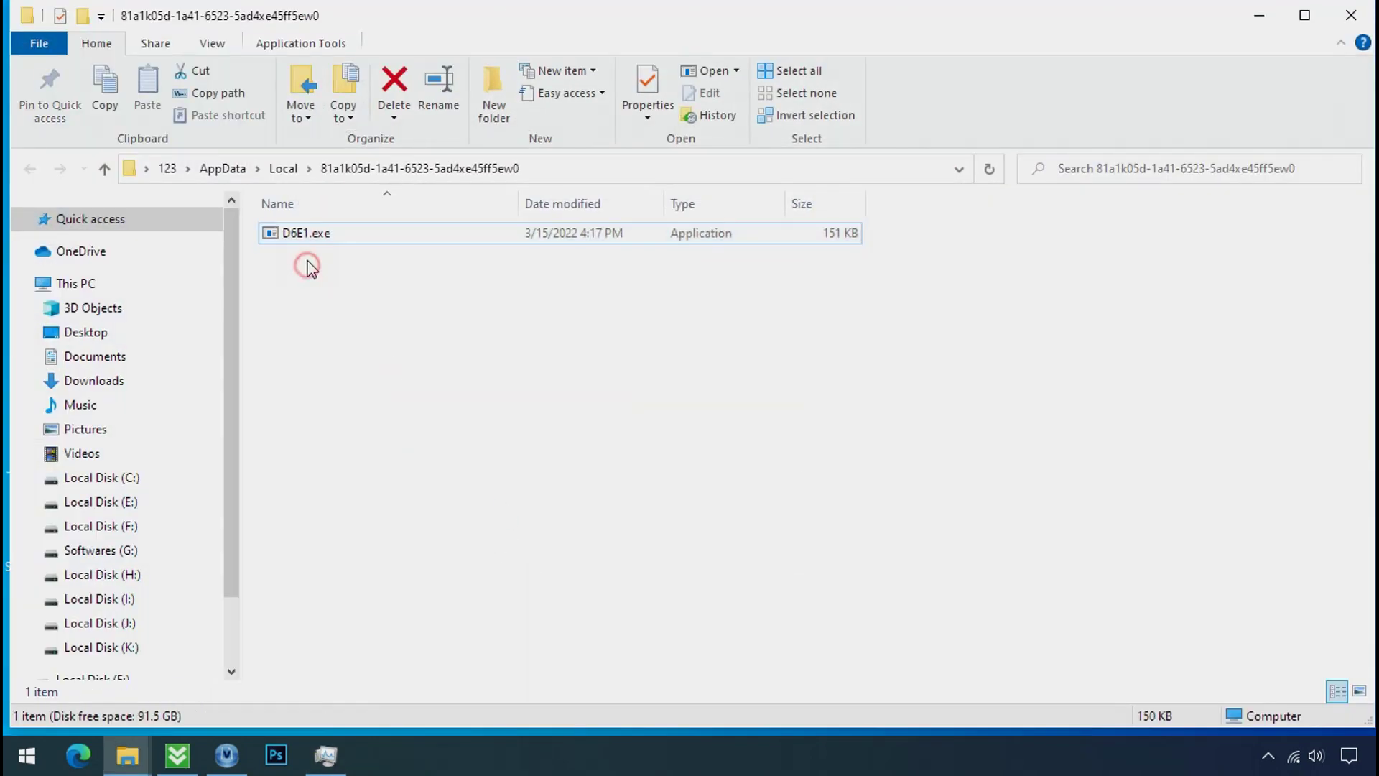
click(302, 240)
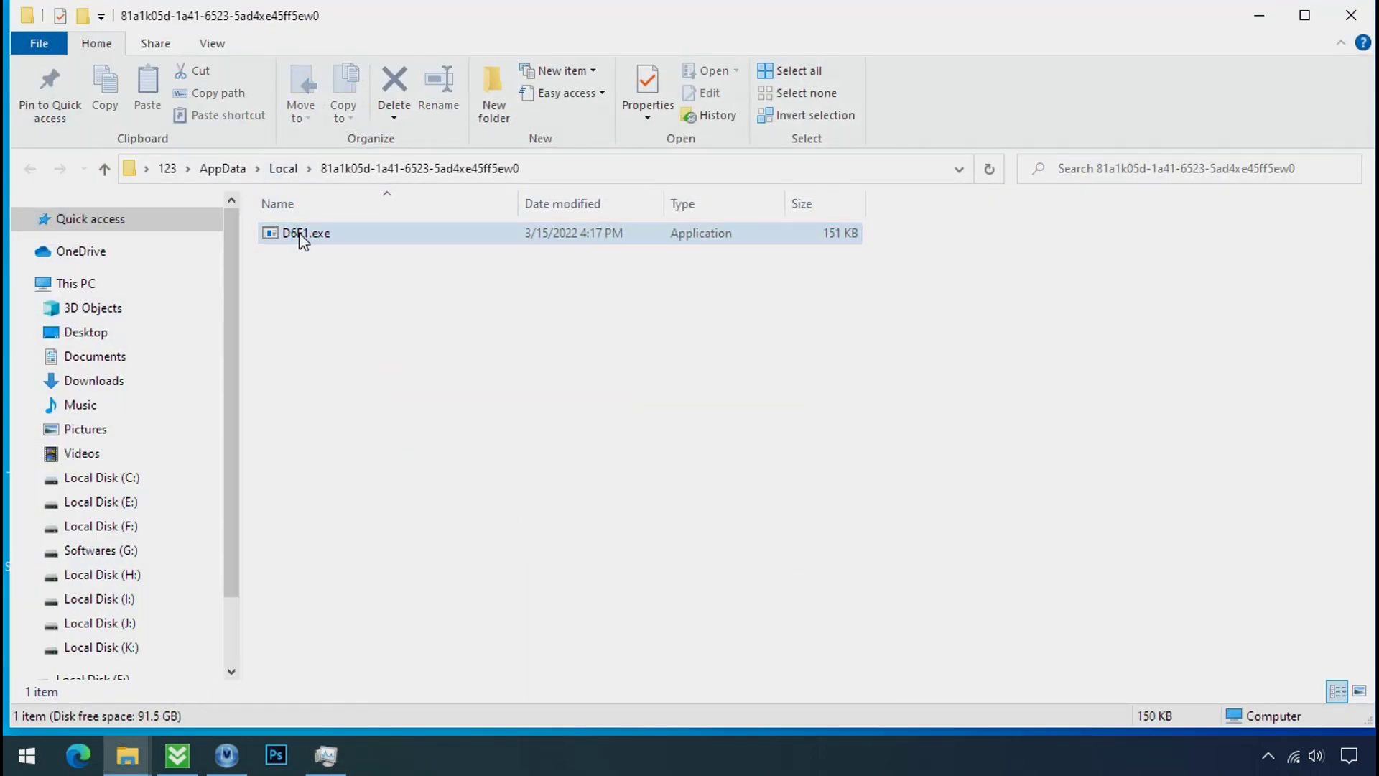
click(1260, 15)
End both D6E1.exe (32 bit) processes in Task Manager.
click(403, 349)
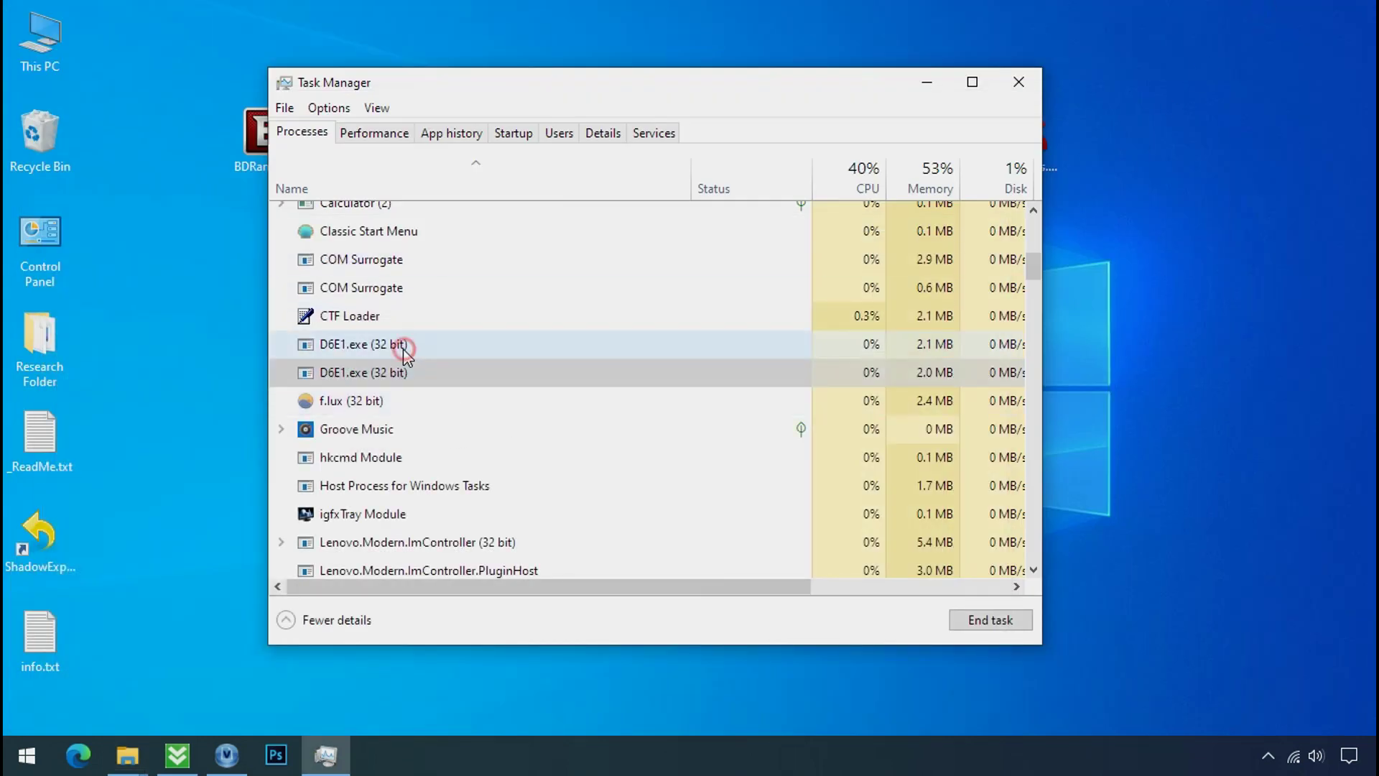
right_click(403, 349)
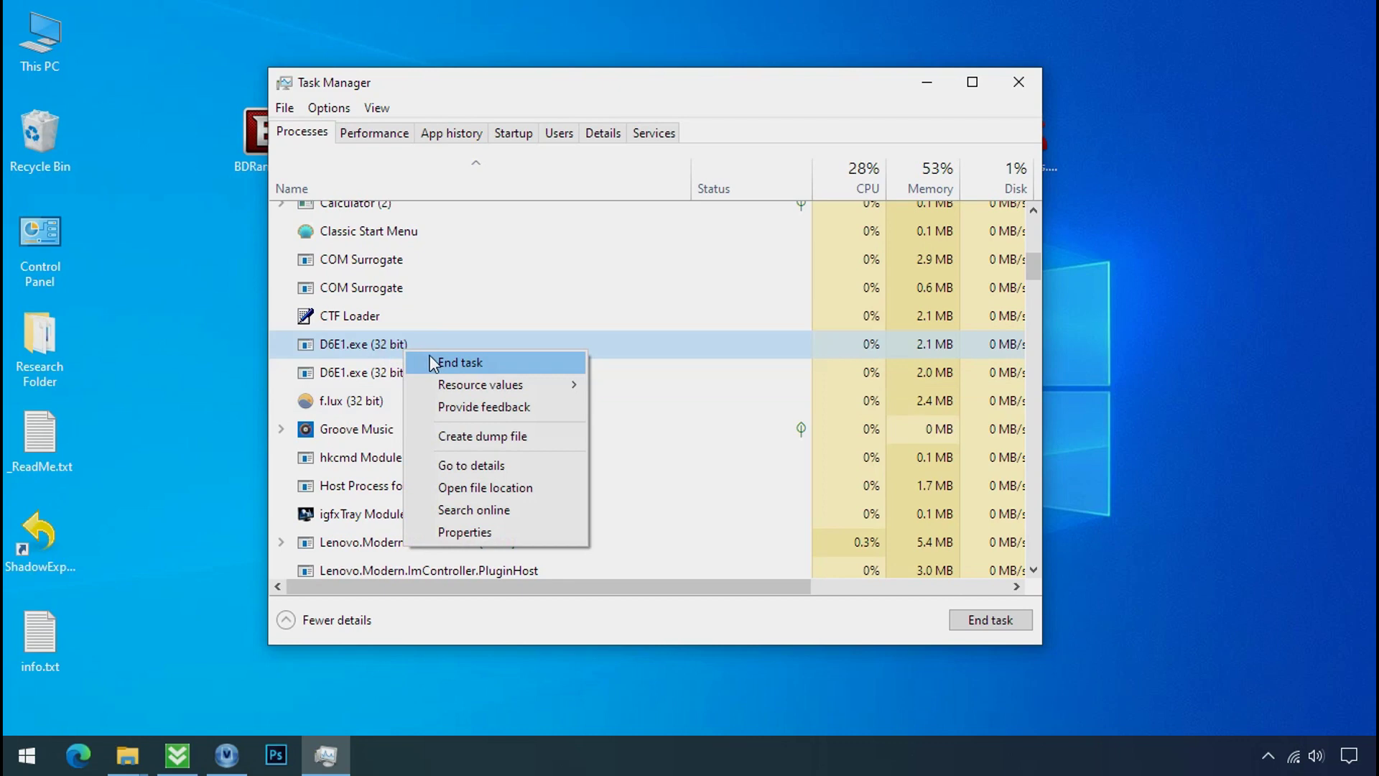
click(433, 364)
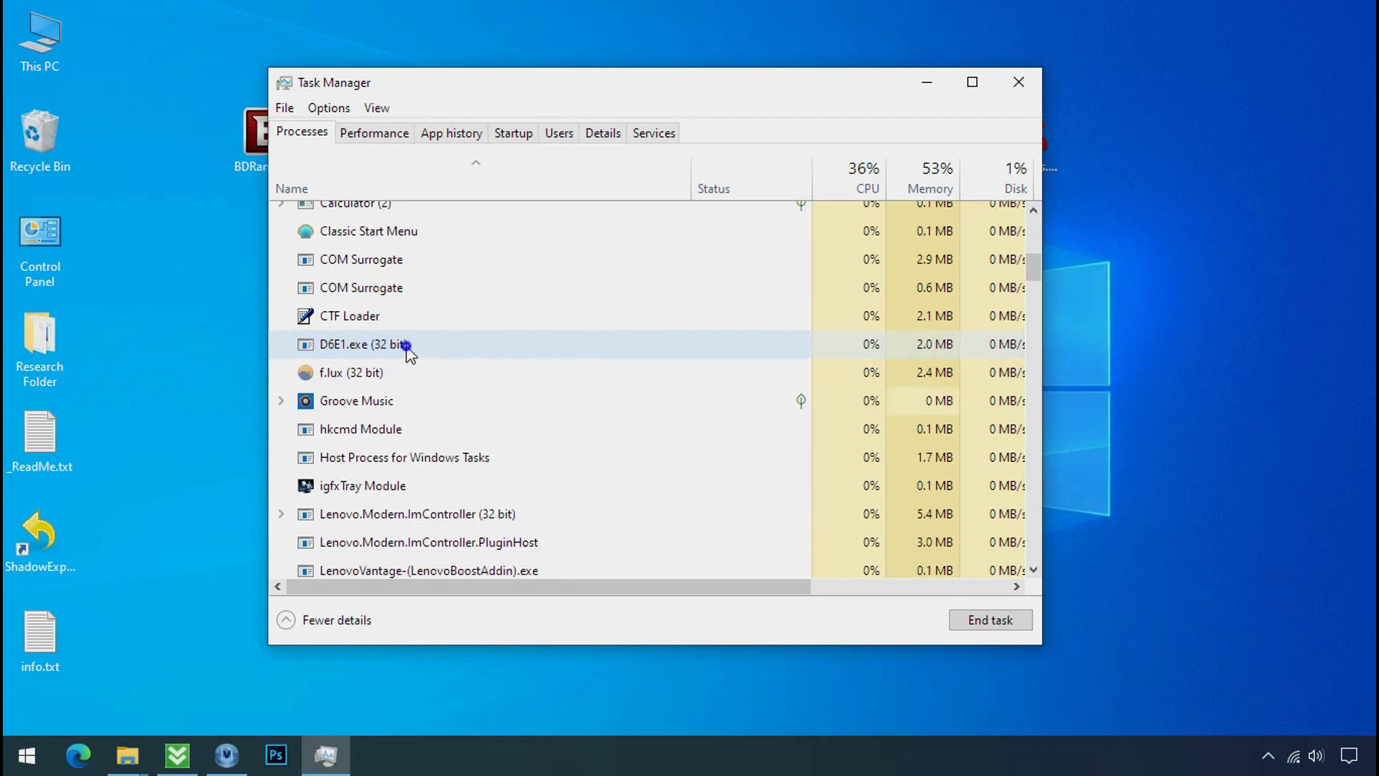
right_click(409, 349)
click(433, 357)
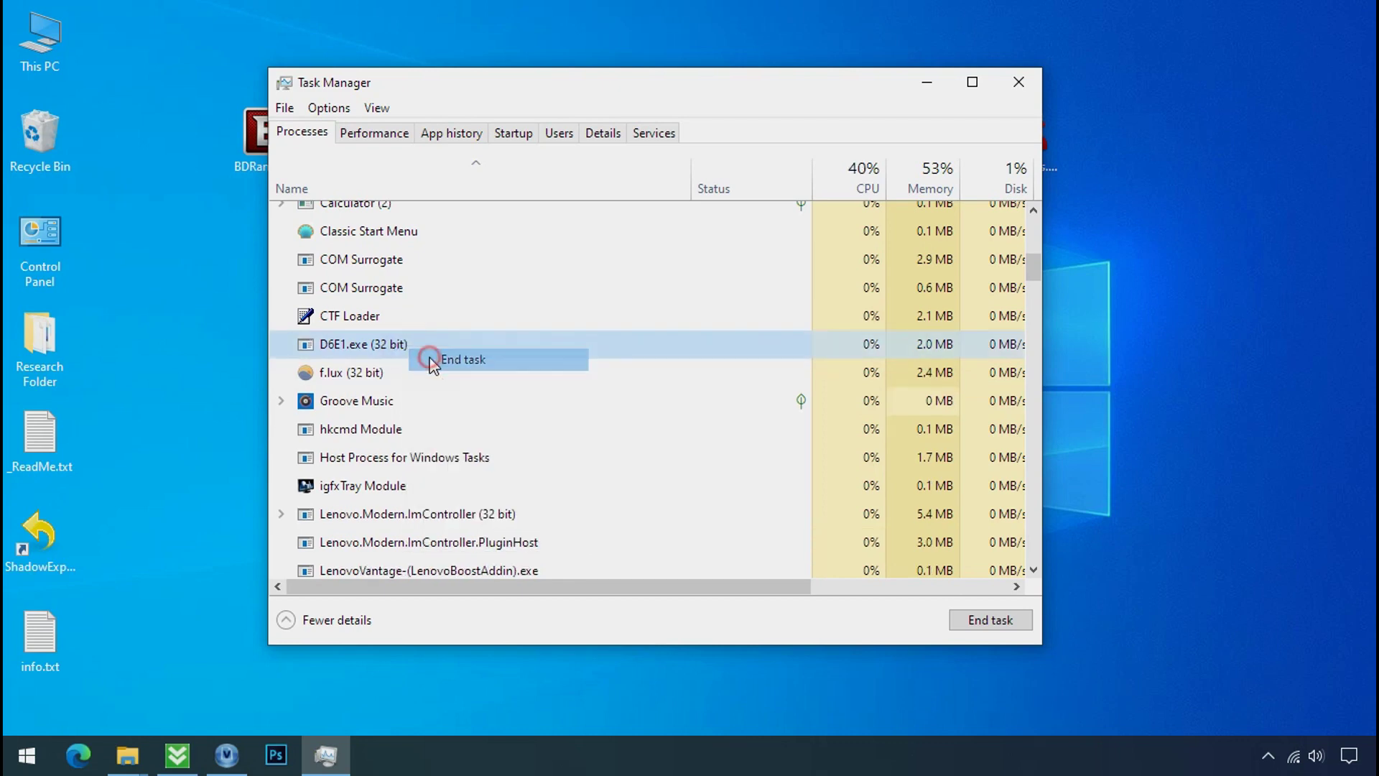
Disable the D6E1.exe startup entry and close Task Manager.
click(524, 134)
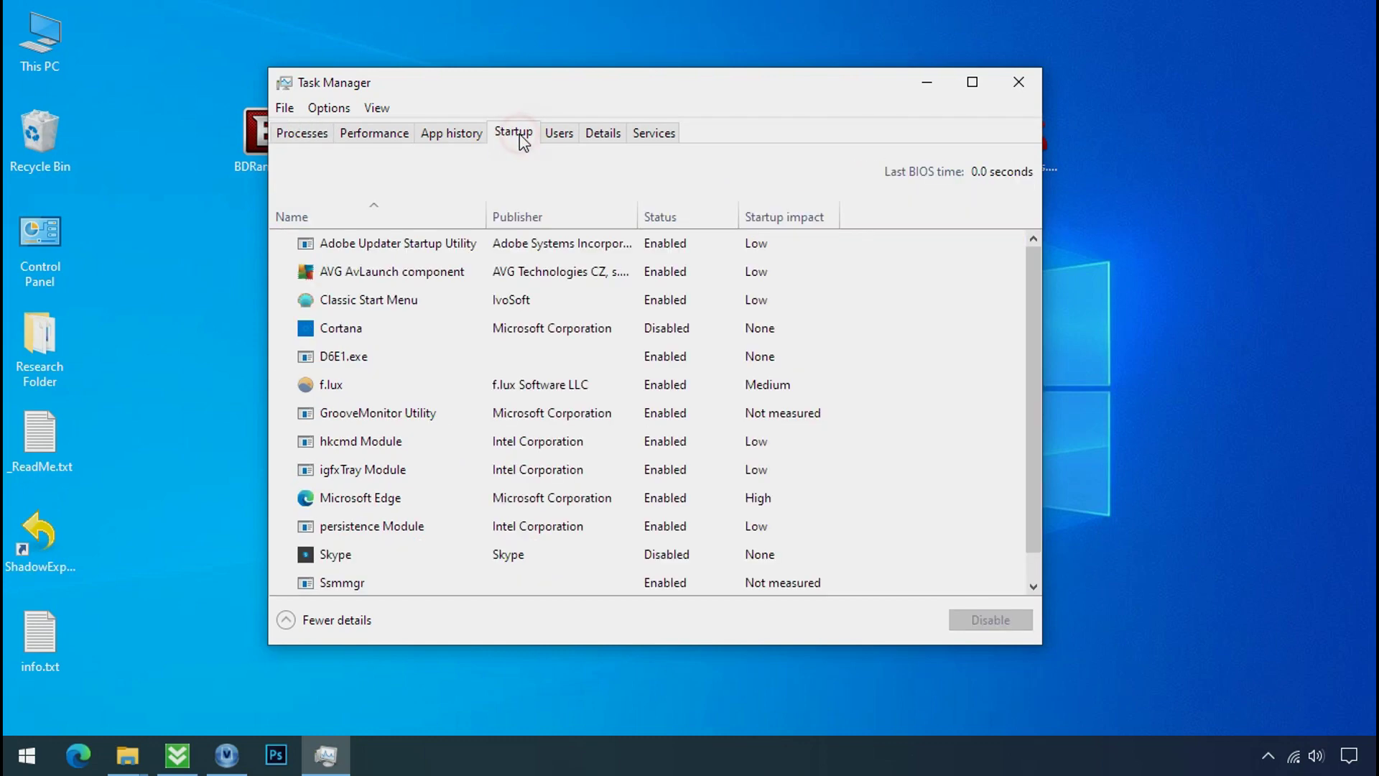
click(468, 351)
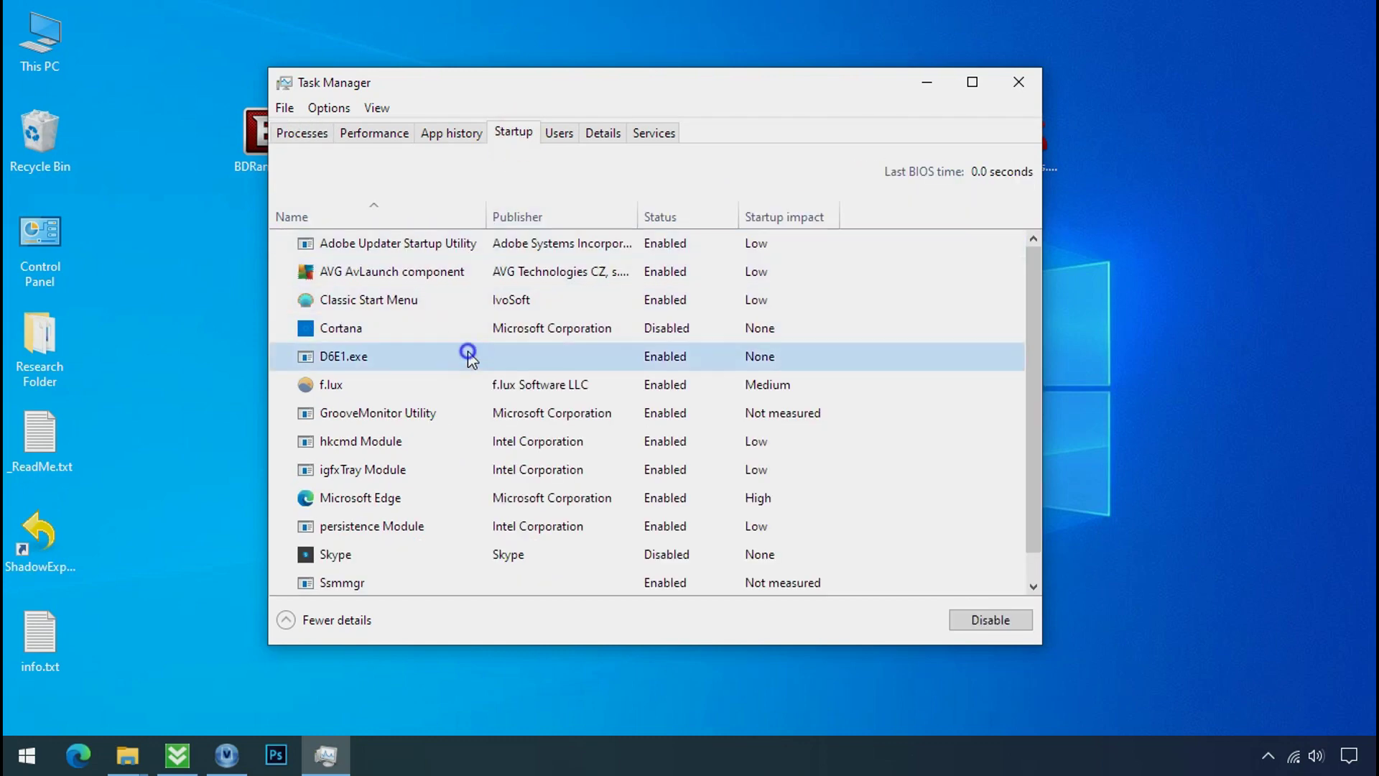
right_click(467, 350)
click(483, 360)
click(1015, 85)
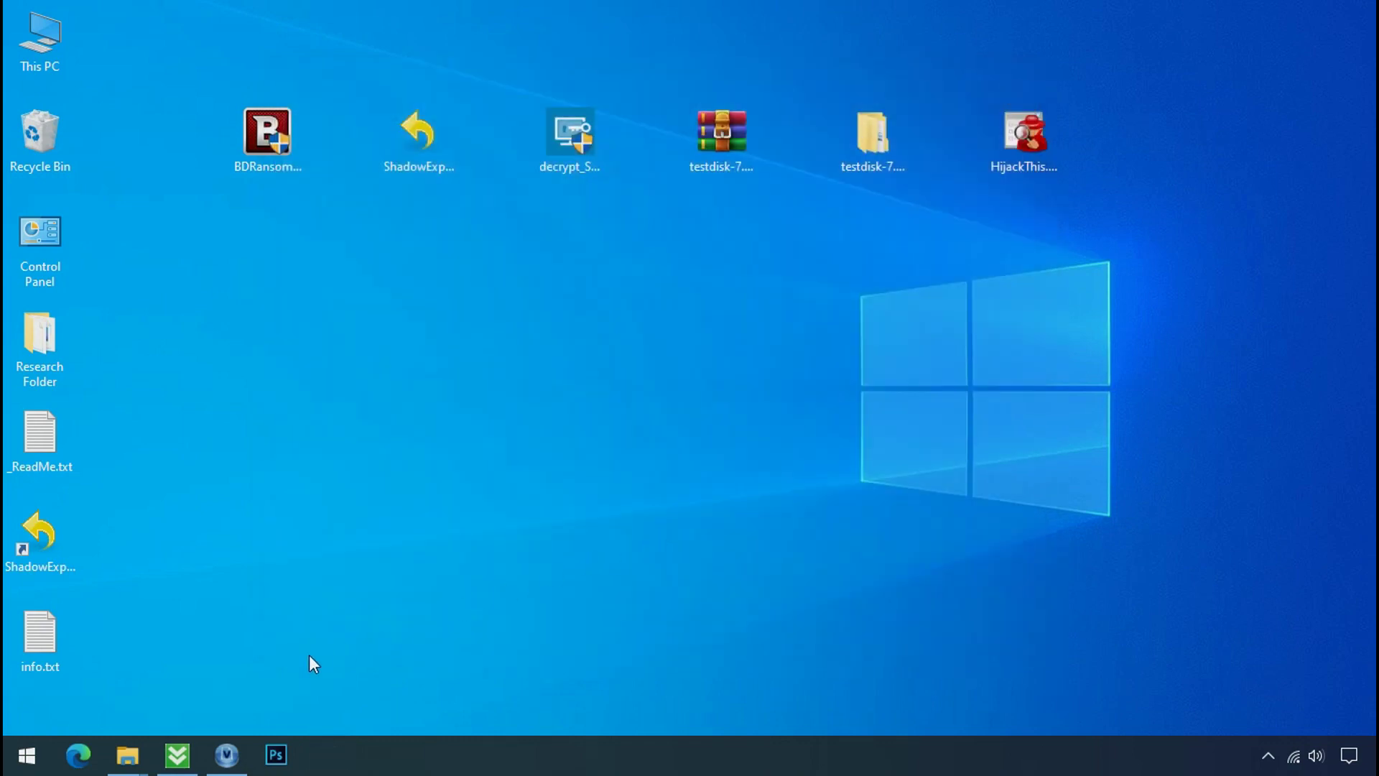
Try to delete D6E1.exe from the Local\81a1k05d-1a41-6523-5ad4xe45ff5ew0 folder, retrying before cancelling the deletion.
mouse_move(127, 758)
click(148, 699)
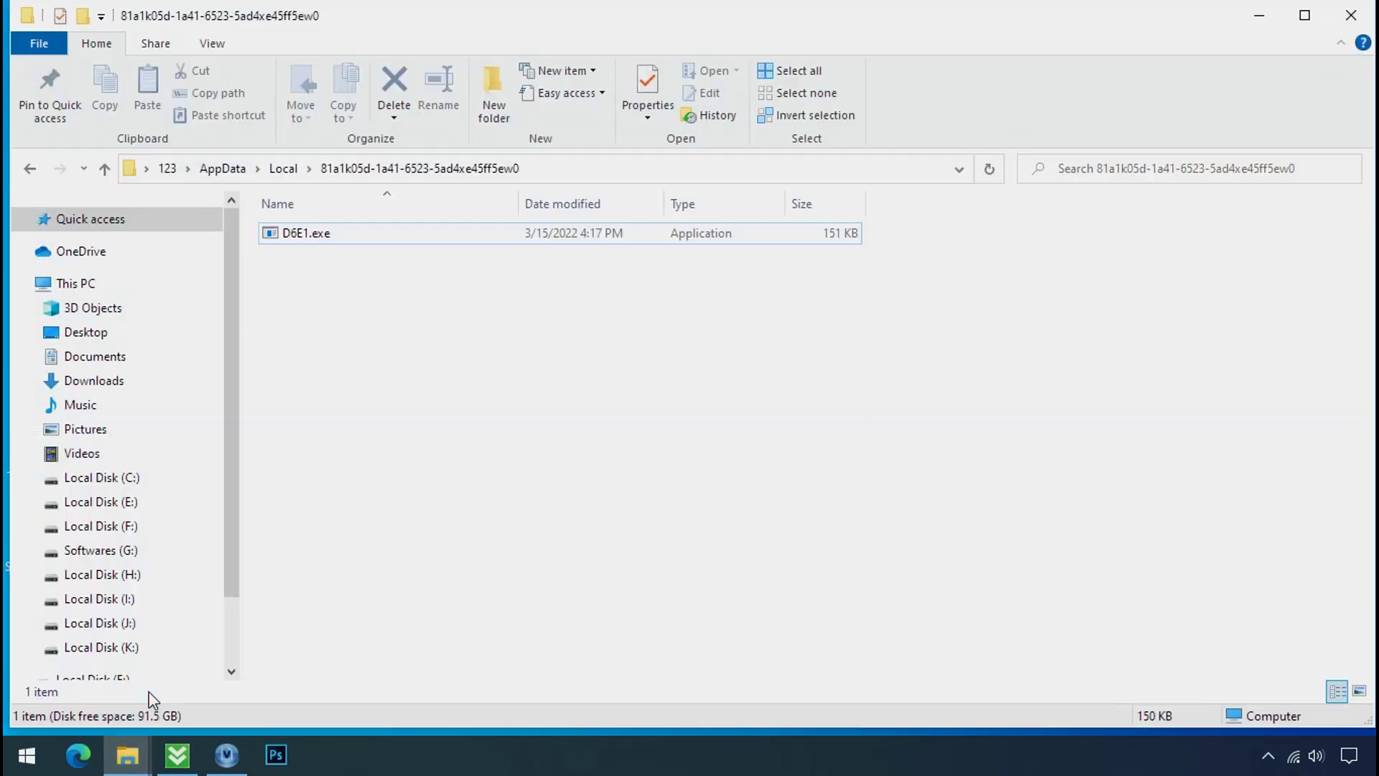
click(342, 241)
right_click(390, 243)
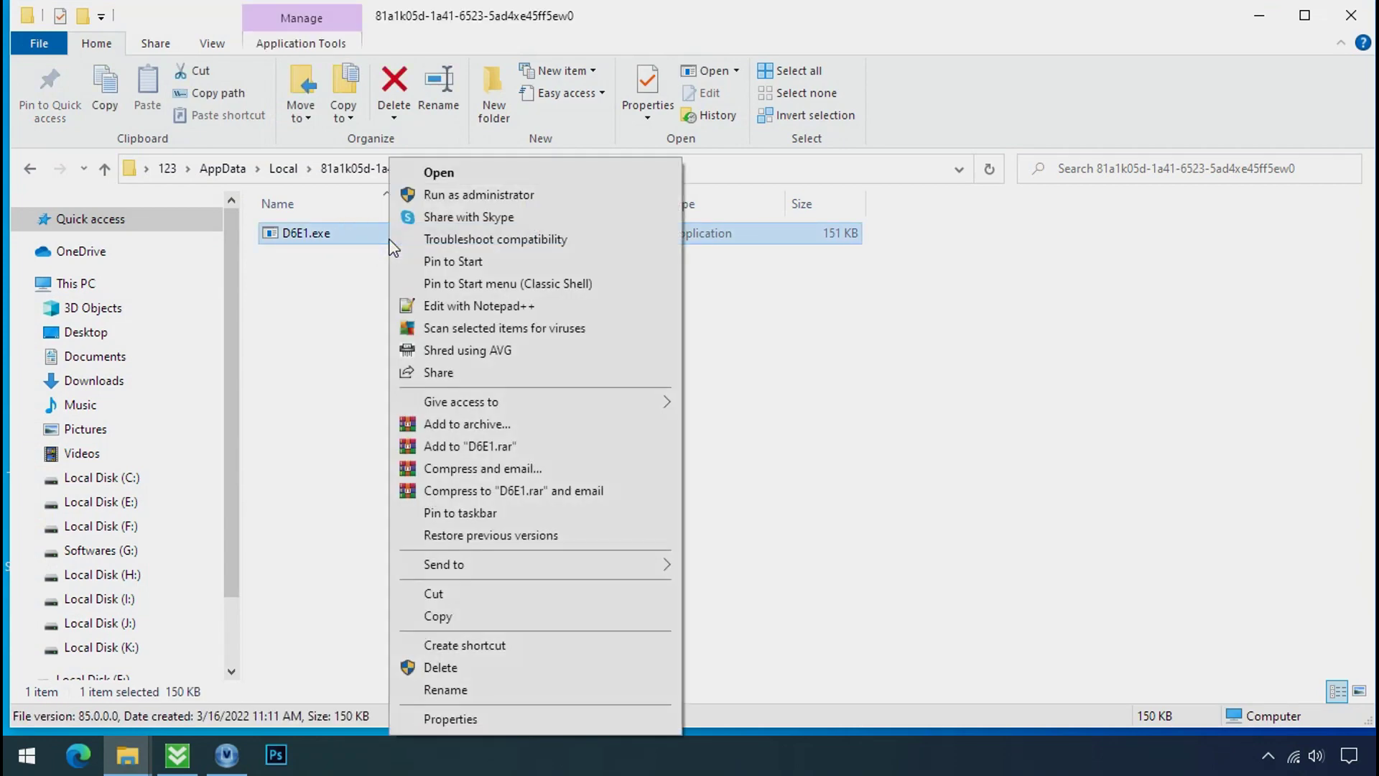
click(441, 668)
click(741, 289)
click(746, 294)
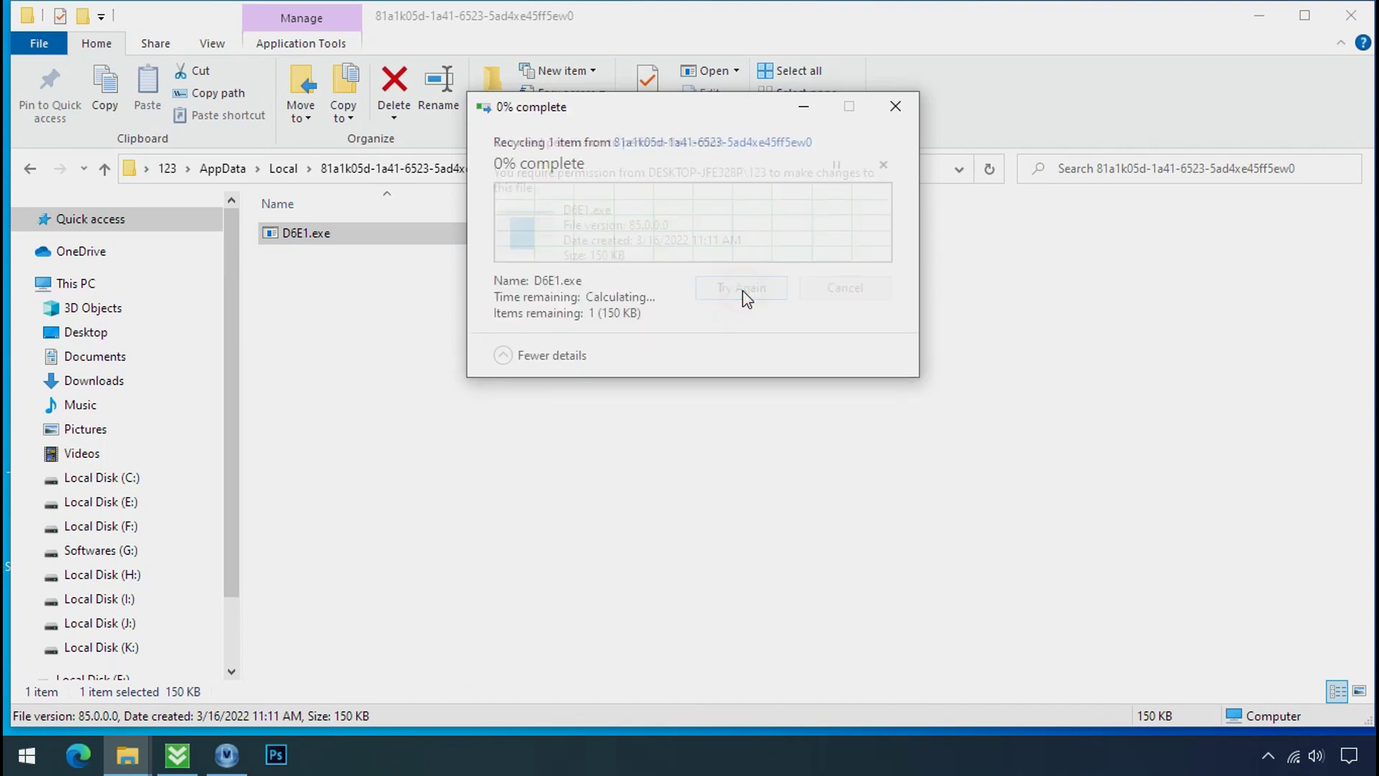
click(894, 108)
In the advanced security settings of D6E1.exe, disable inheritance and convert the inherited permissions into explicit ones.
right_click(528, 240)
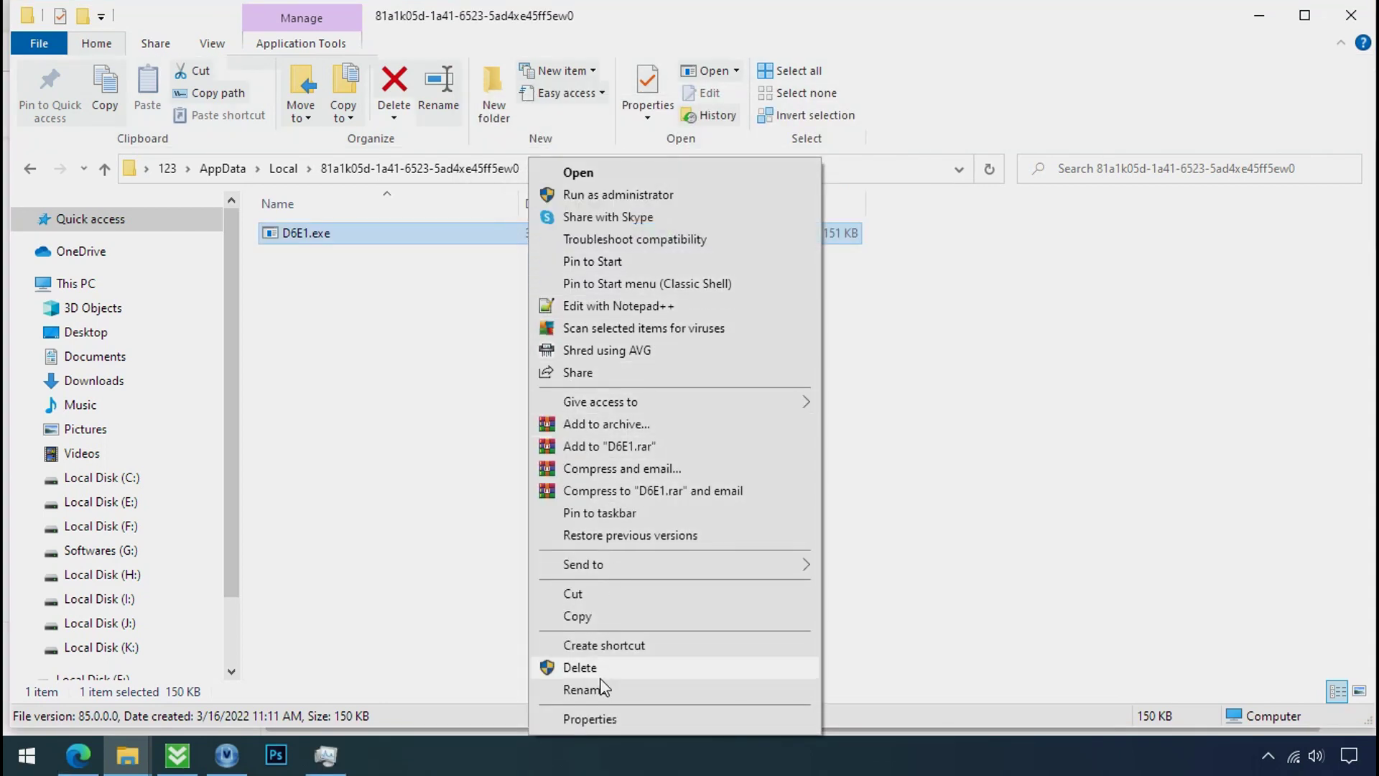
click(590, 720)
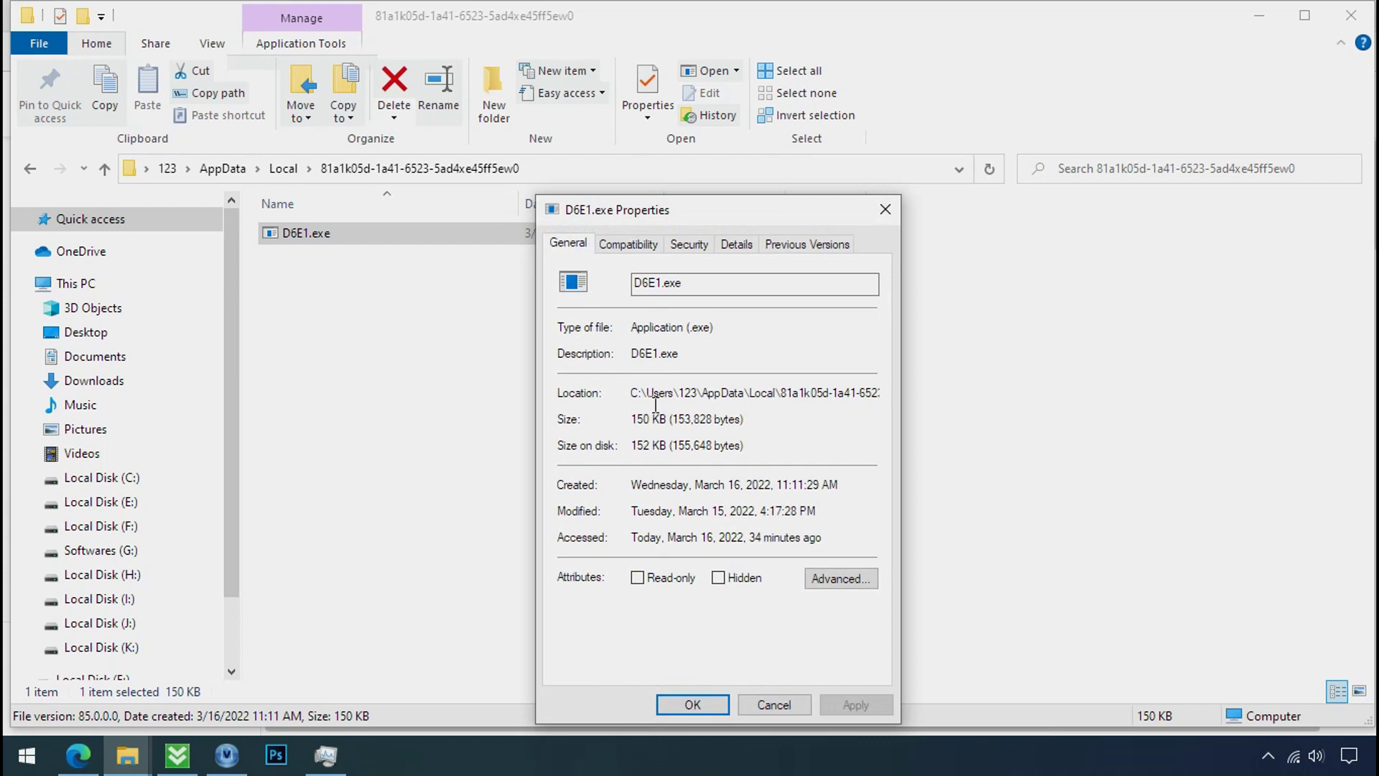
click(678, 248)
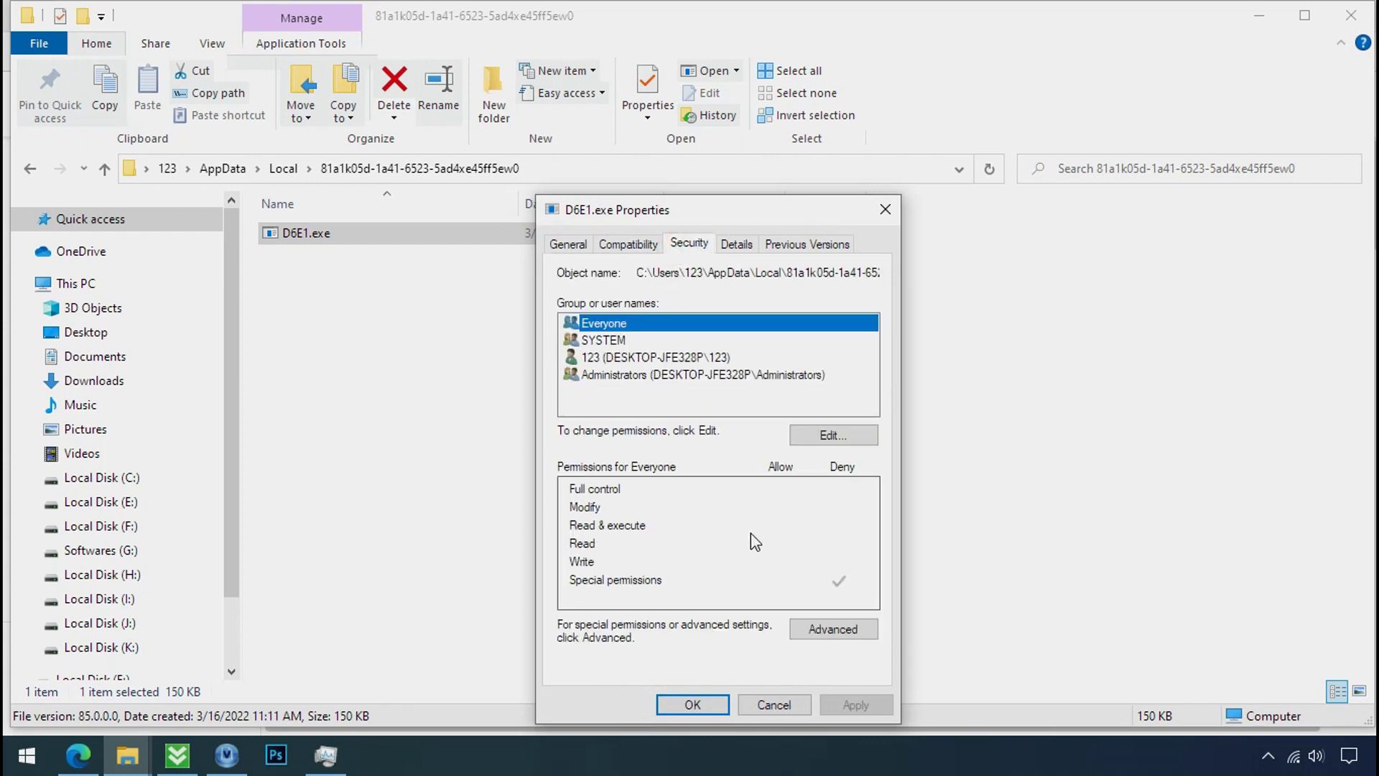
click(820, 637)
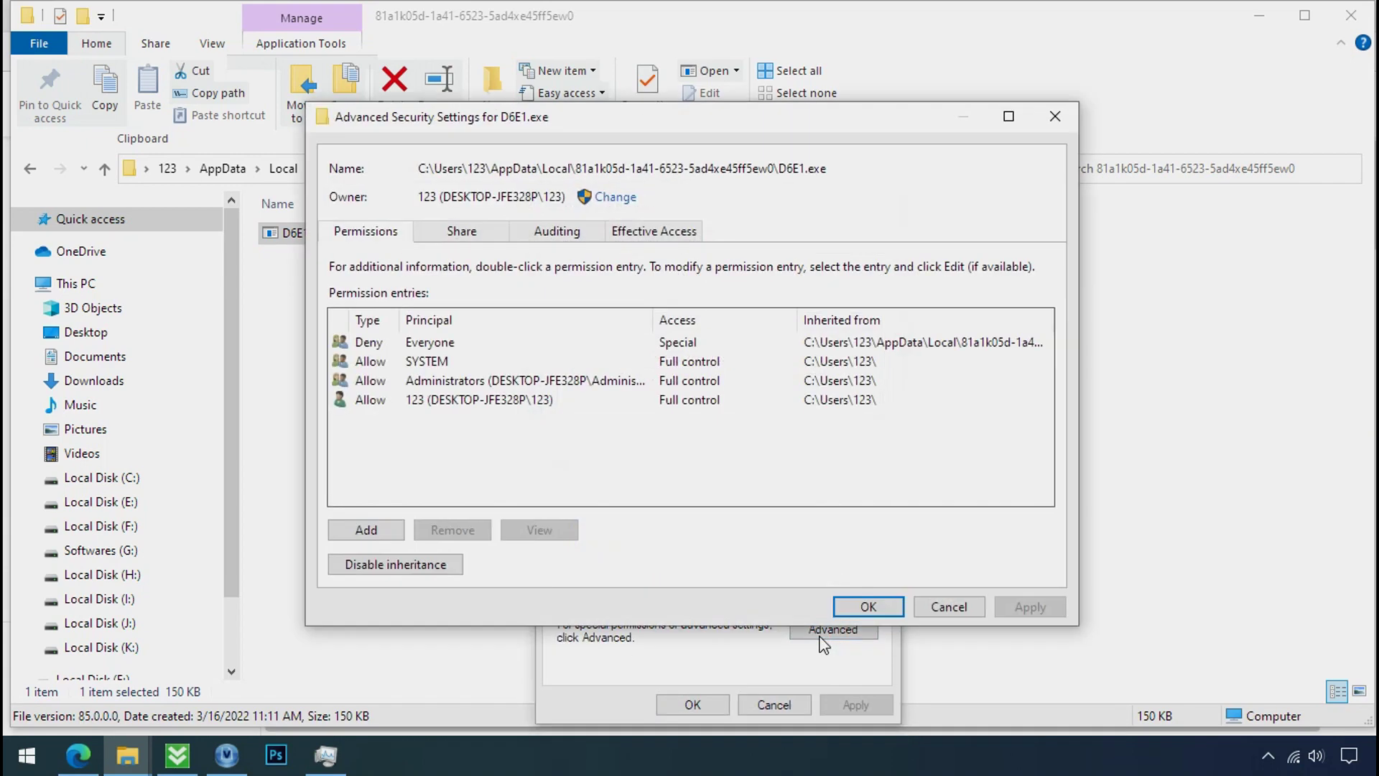
click(448, 345)
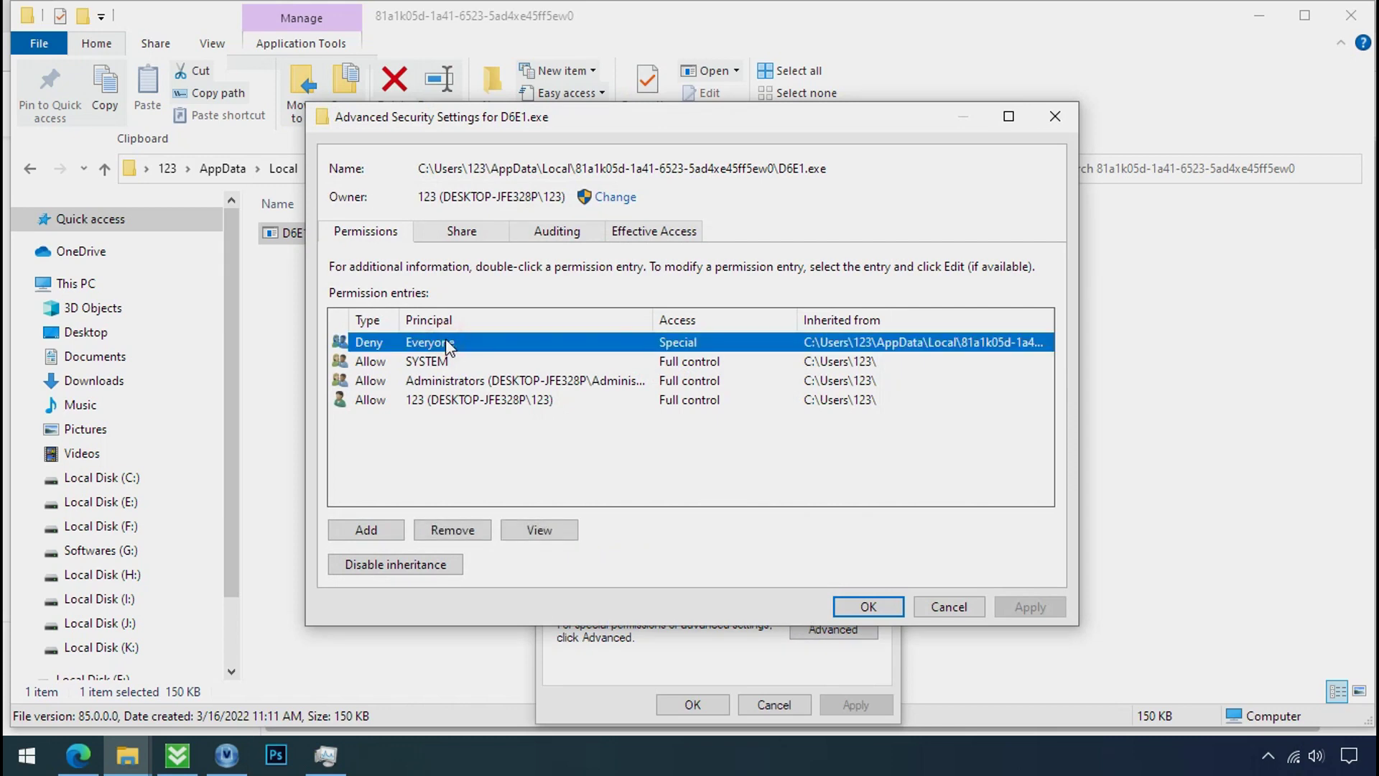
click(400, 566)
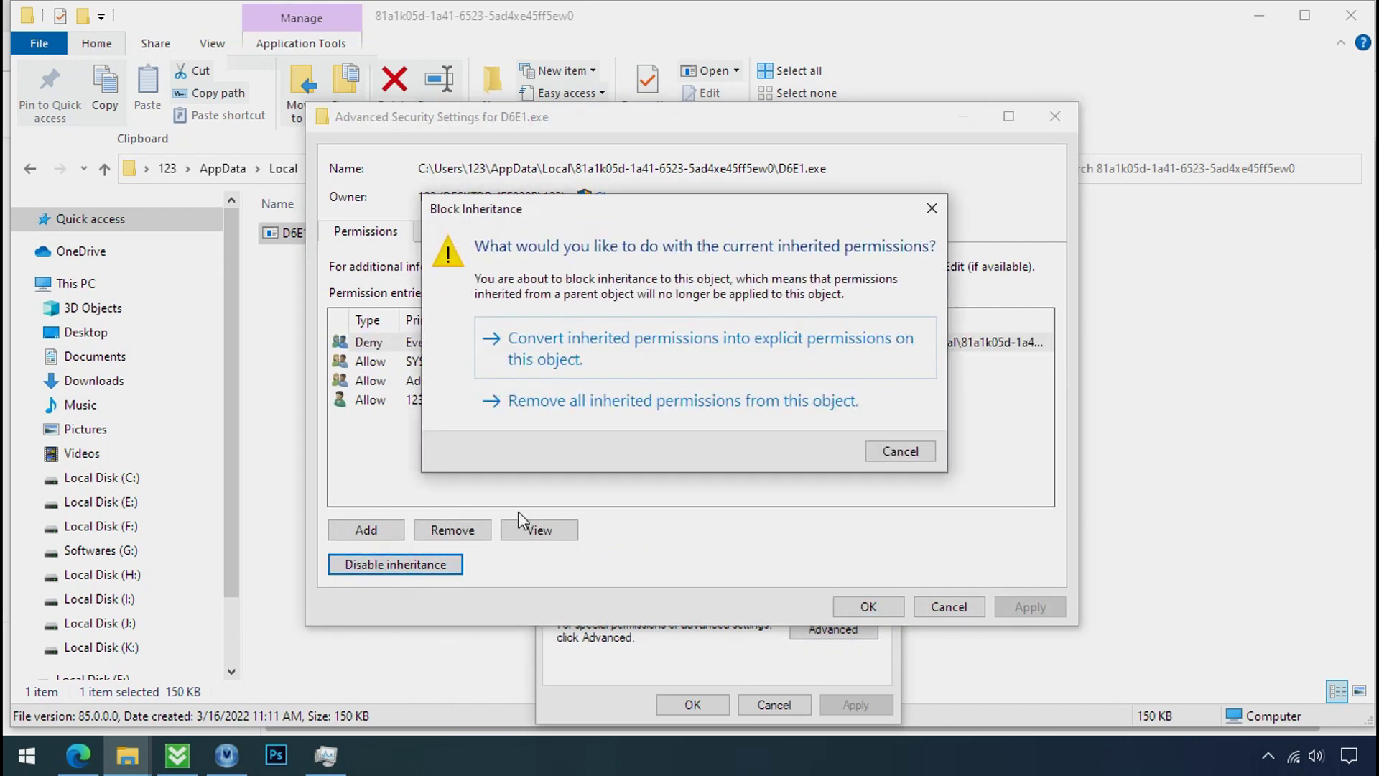
click(622, 360)
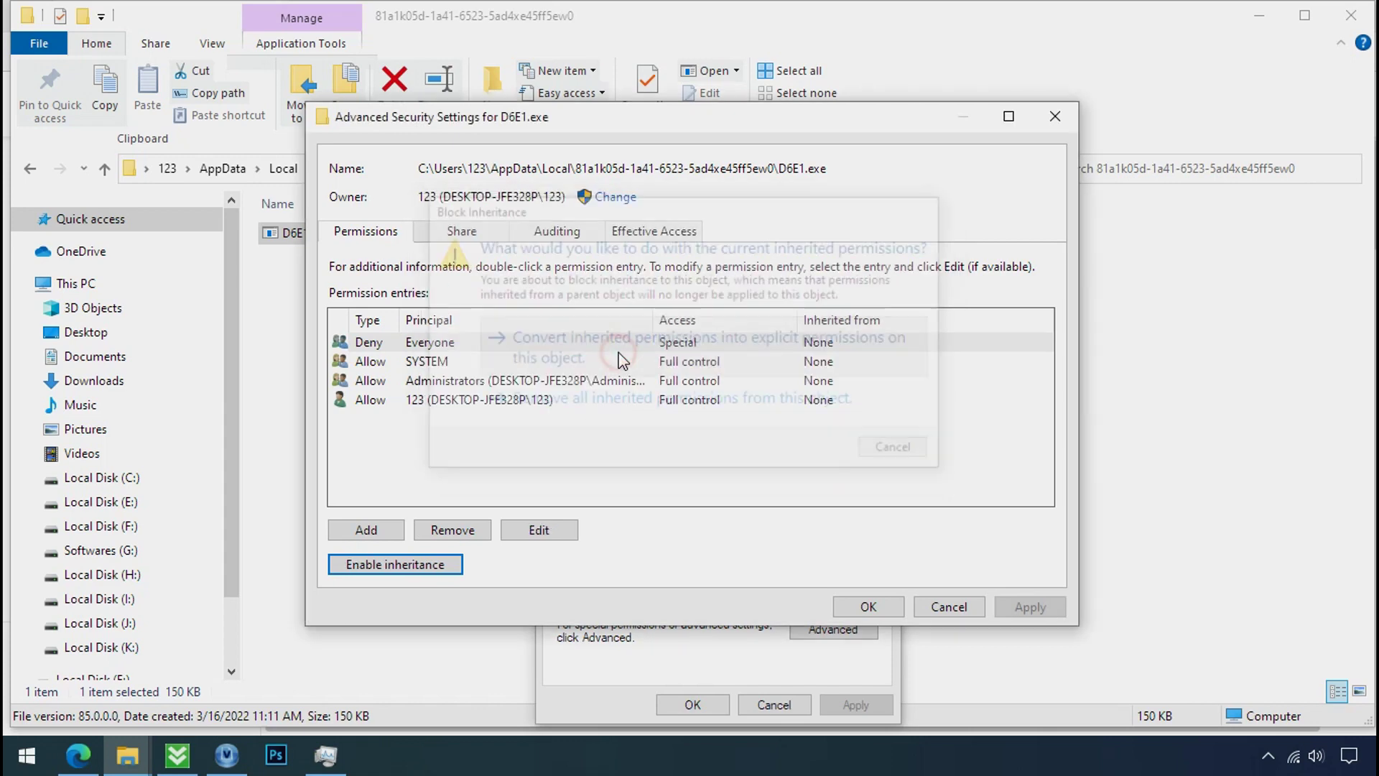
Remove the Deny entry for Everyone from the D6E1.exe permissions, apply the change and close both security dialogs.
click(597, 336)
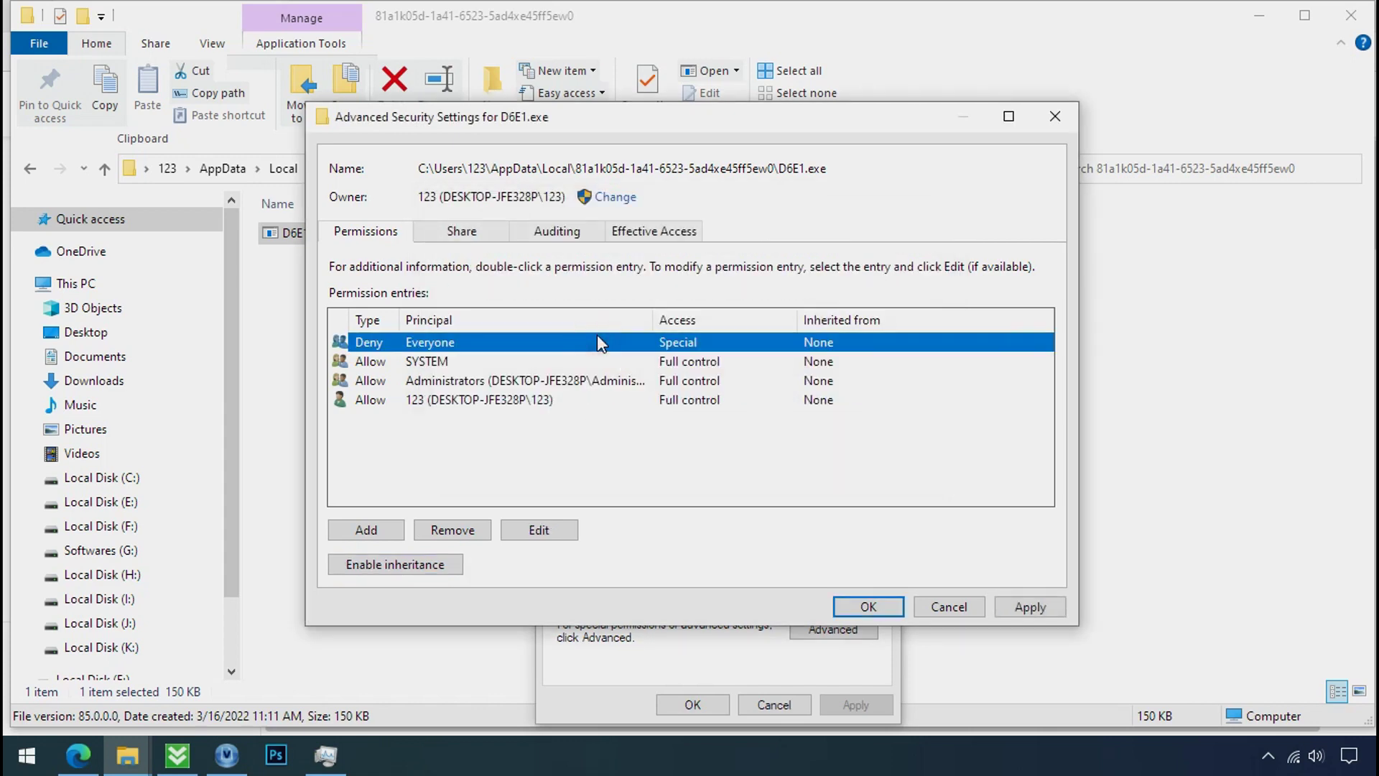
click(452, 530)
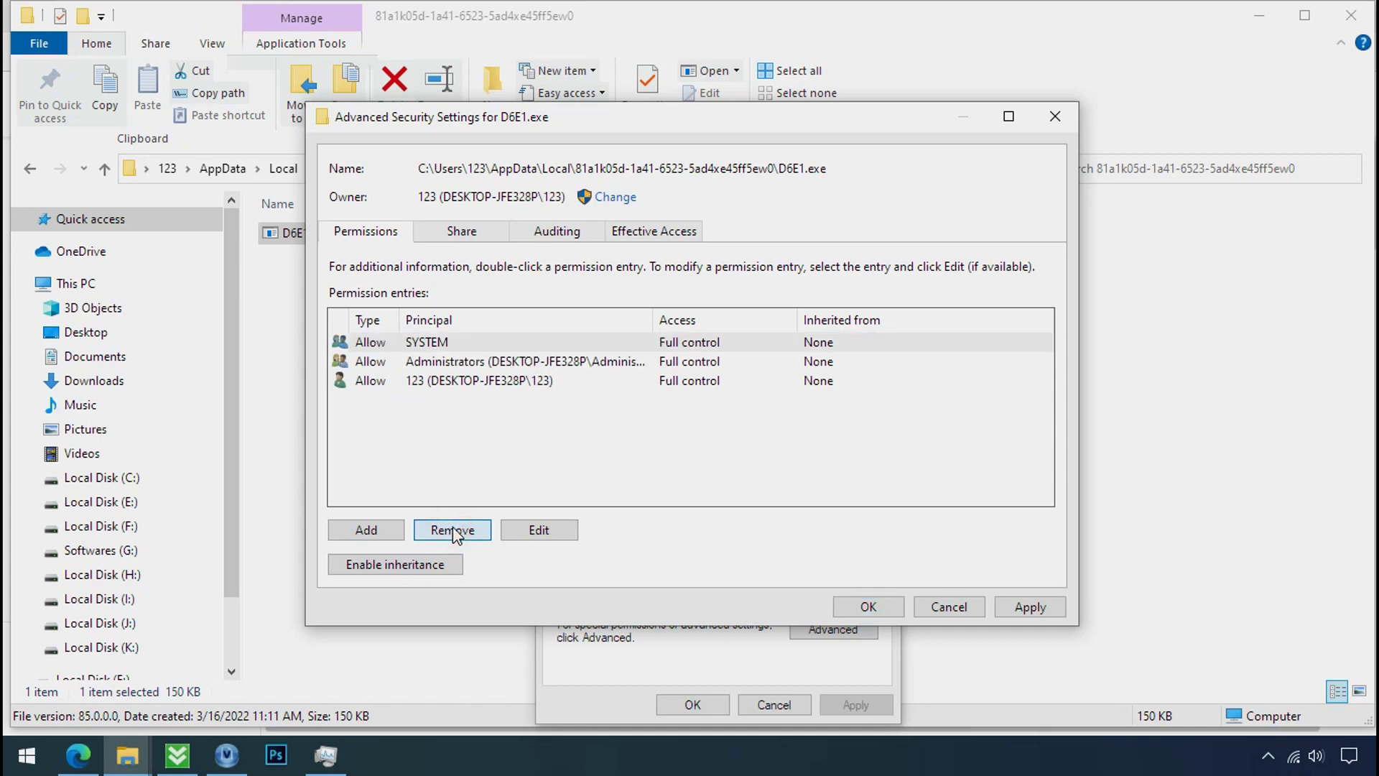
click(1026, 606)
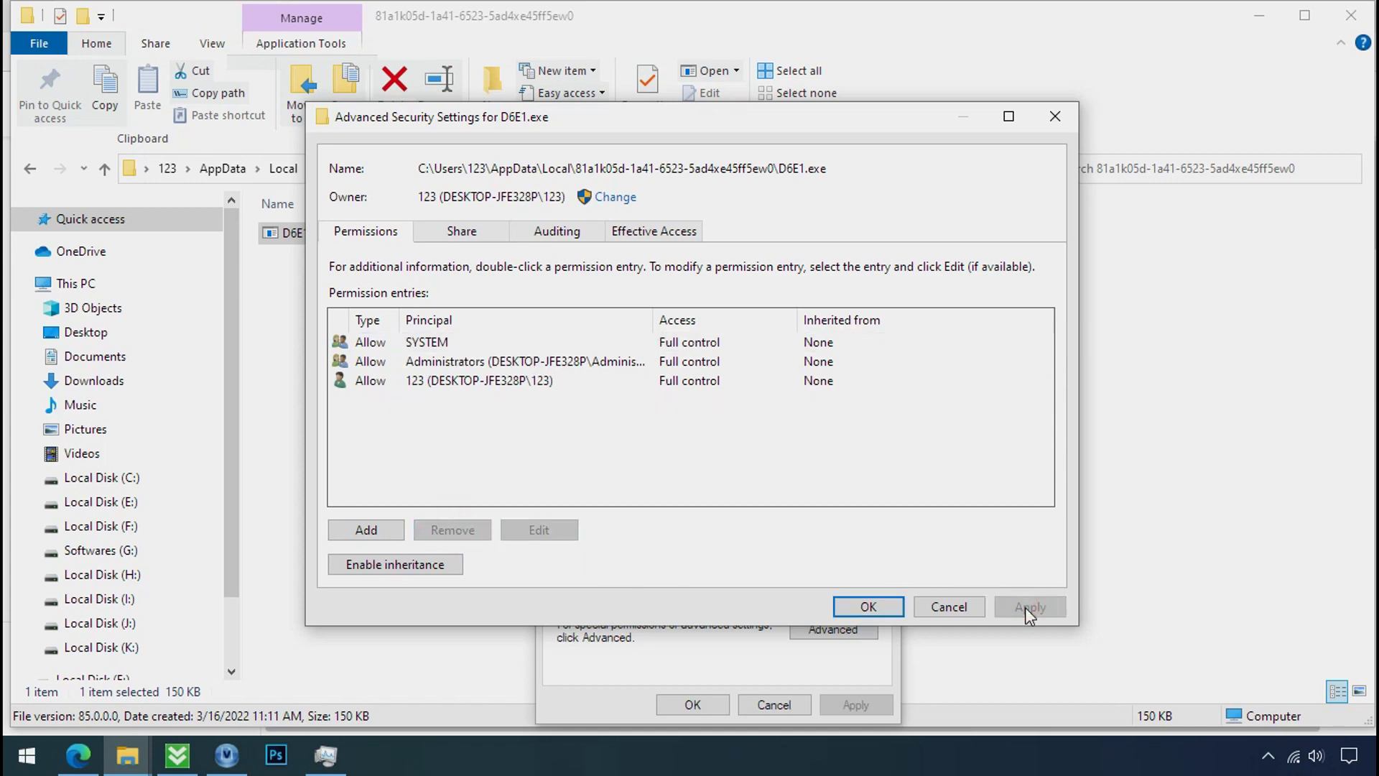
click(887, 609)
click(710, 705)
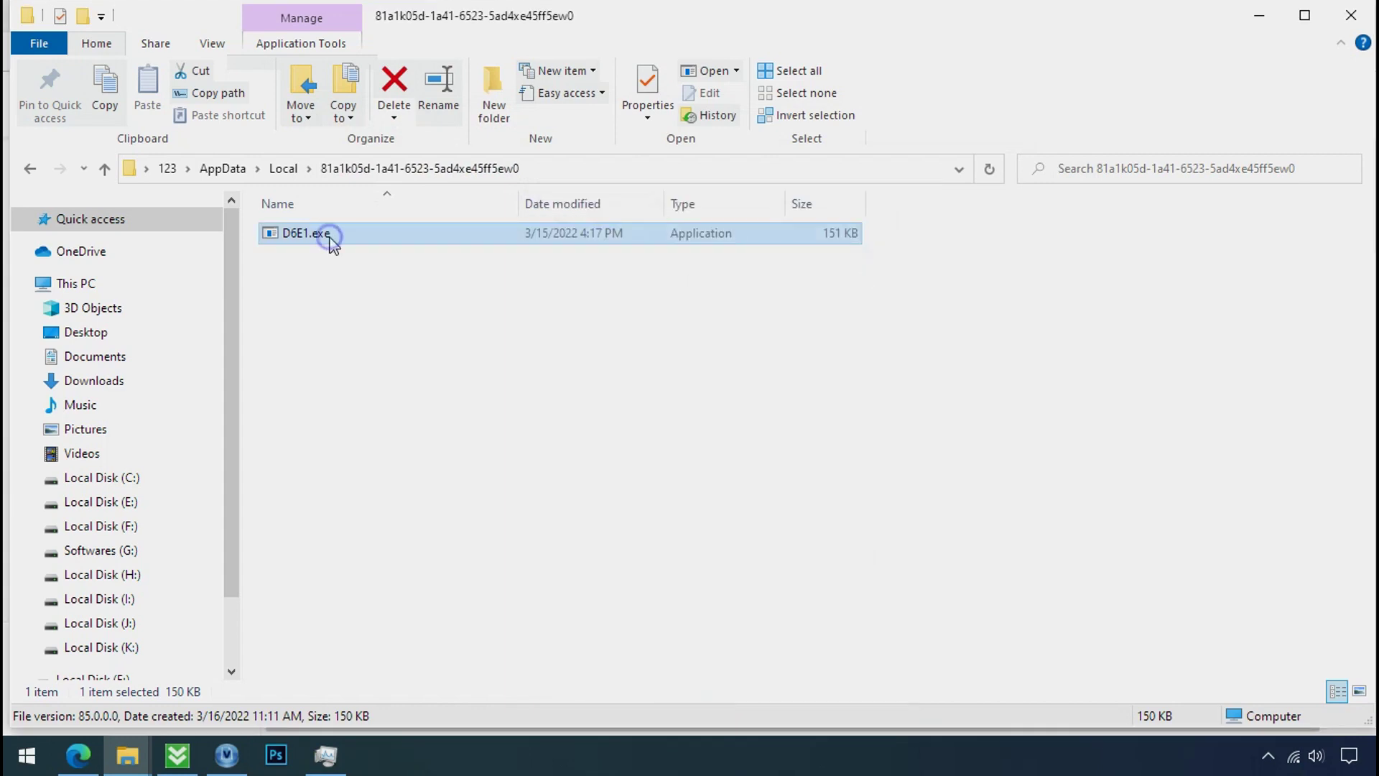
Delete D6E1.exe from the folder and close the folder window.
right_click(332, 242)
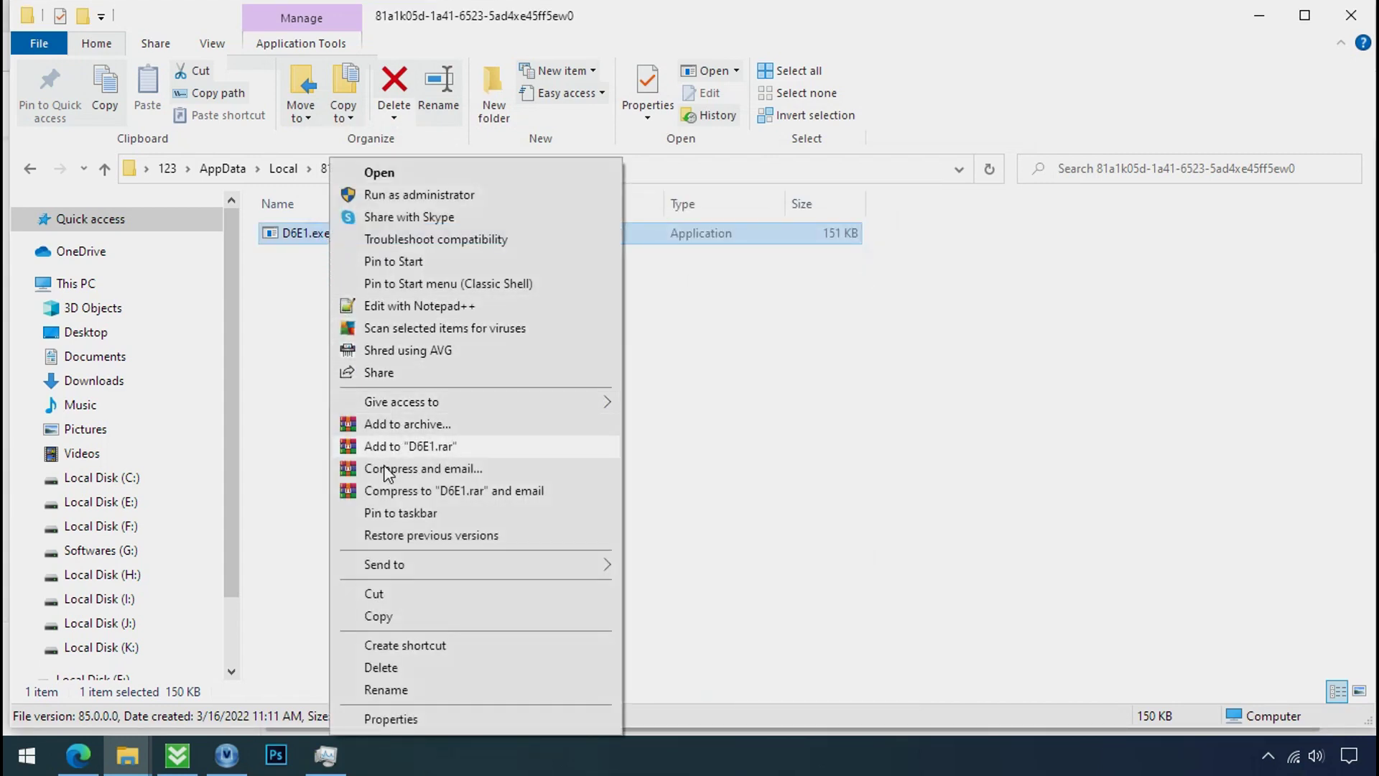
click(381, 667)
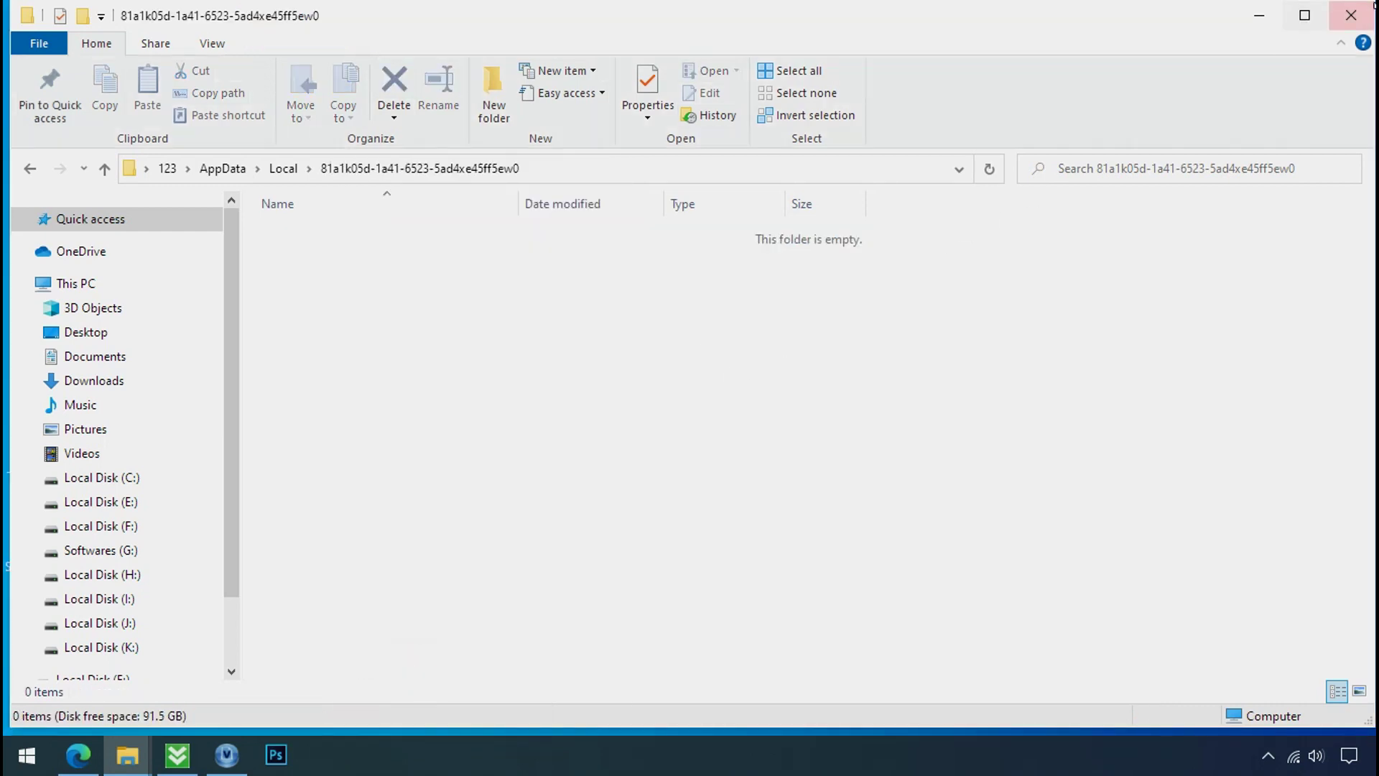
click(1354, 19)
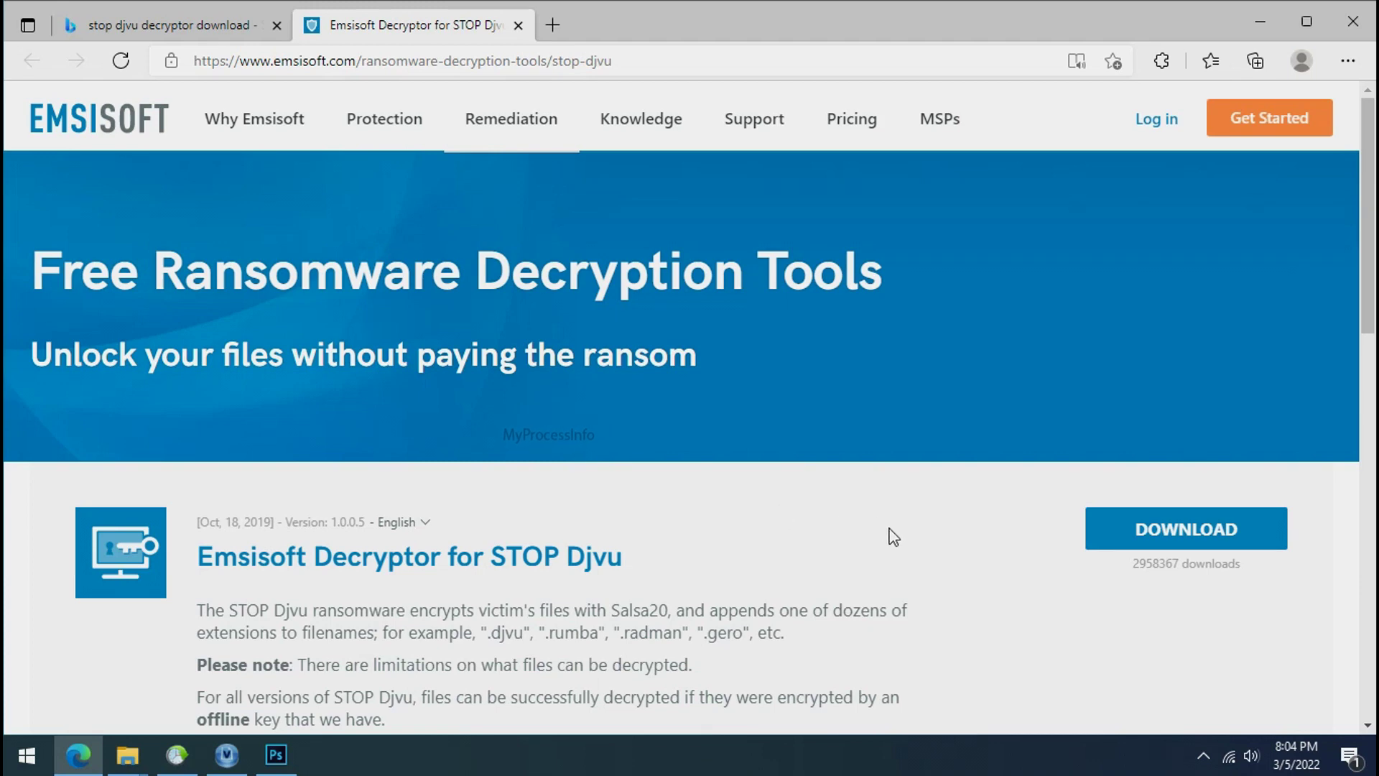
Download Emsisoft Decryptor for STOP Djvu from the Emsisoft page in the browser and close the browser.
scroll(890, 533, down, 2)
click(1164, 451)
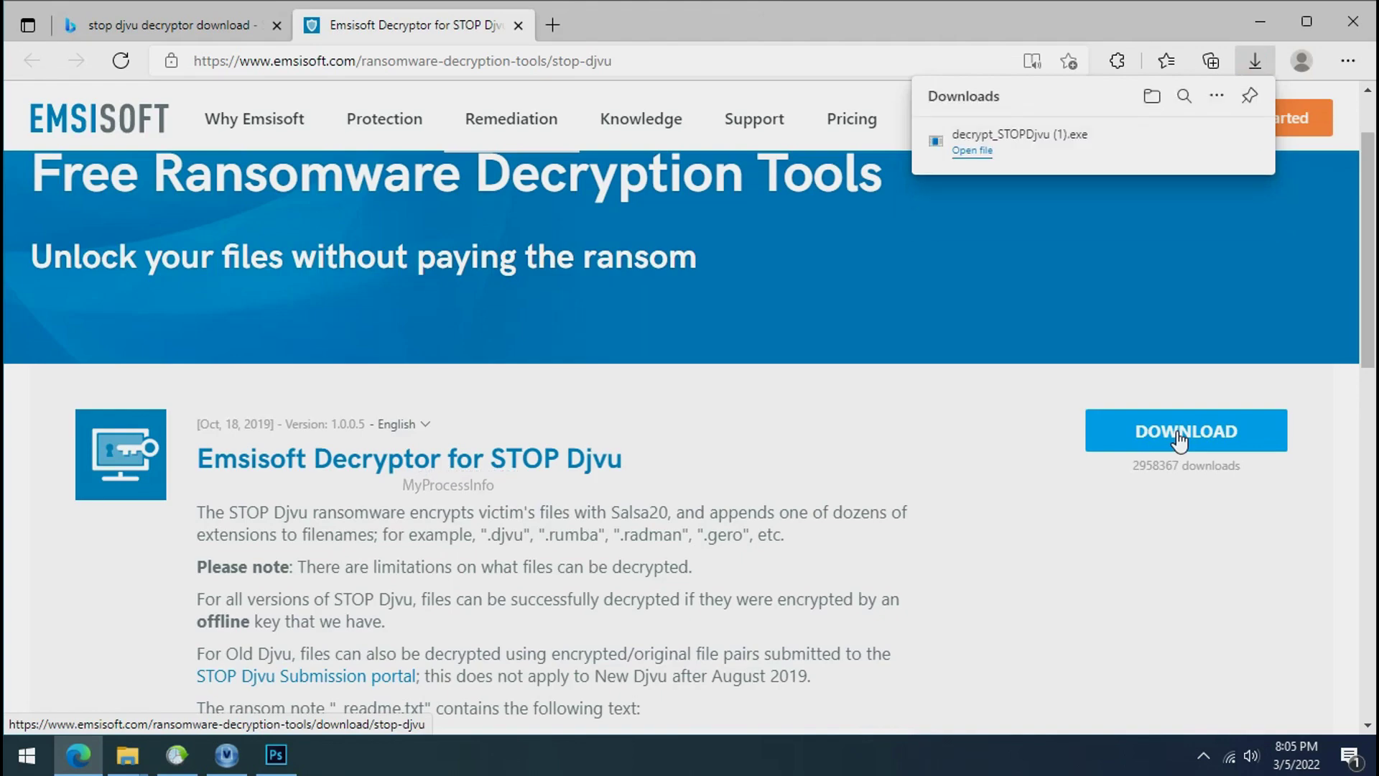
click(1345, 29)
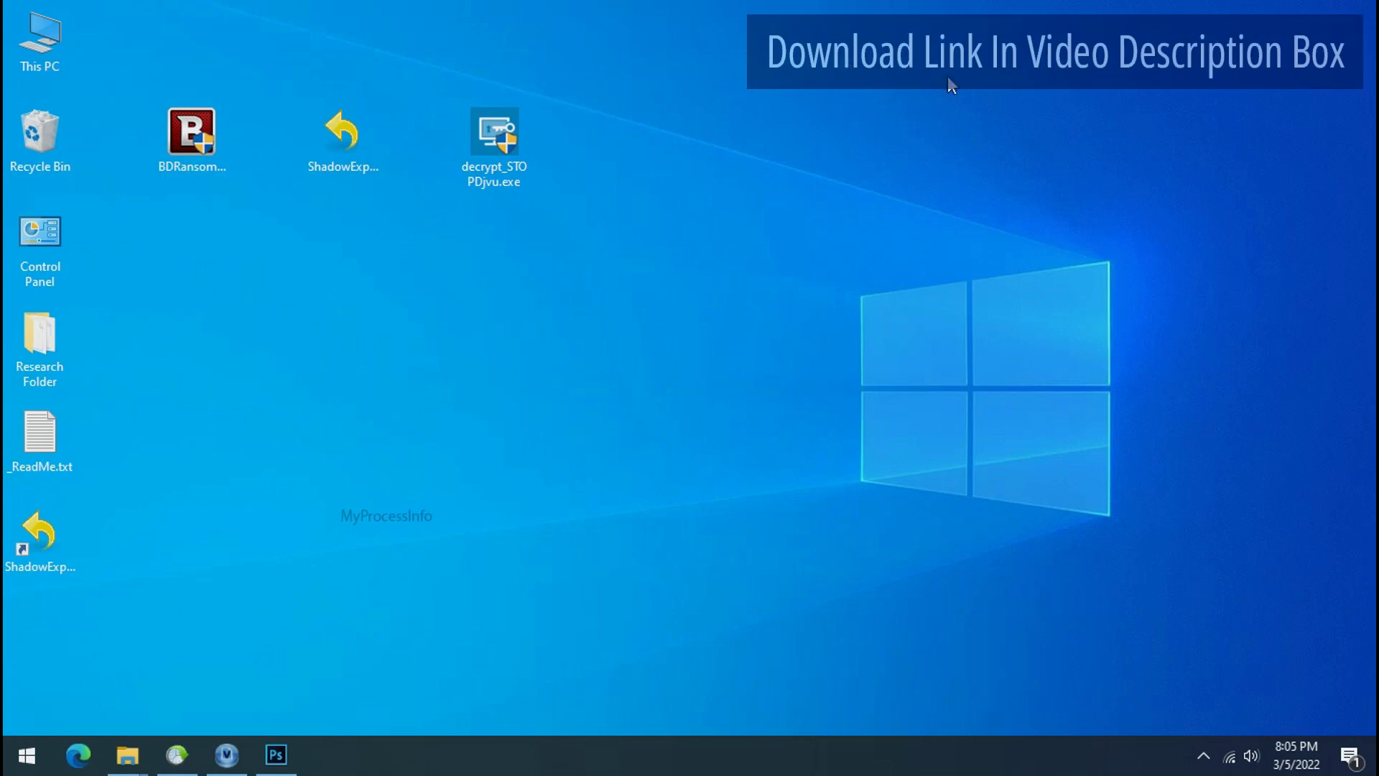
Launch the STOP Djvu decryptor from the desktop, accepting its license terms and disclaimer.
click(506, 143)
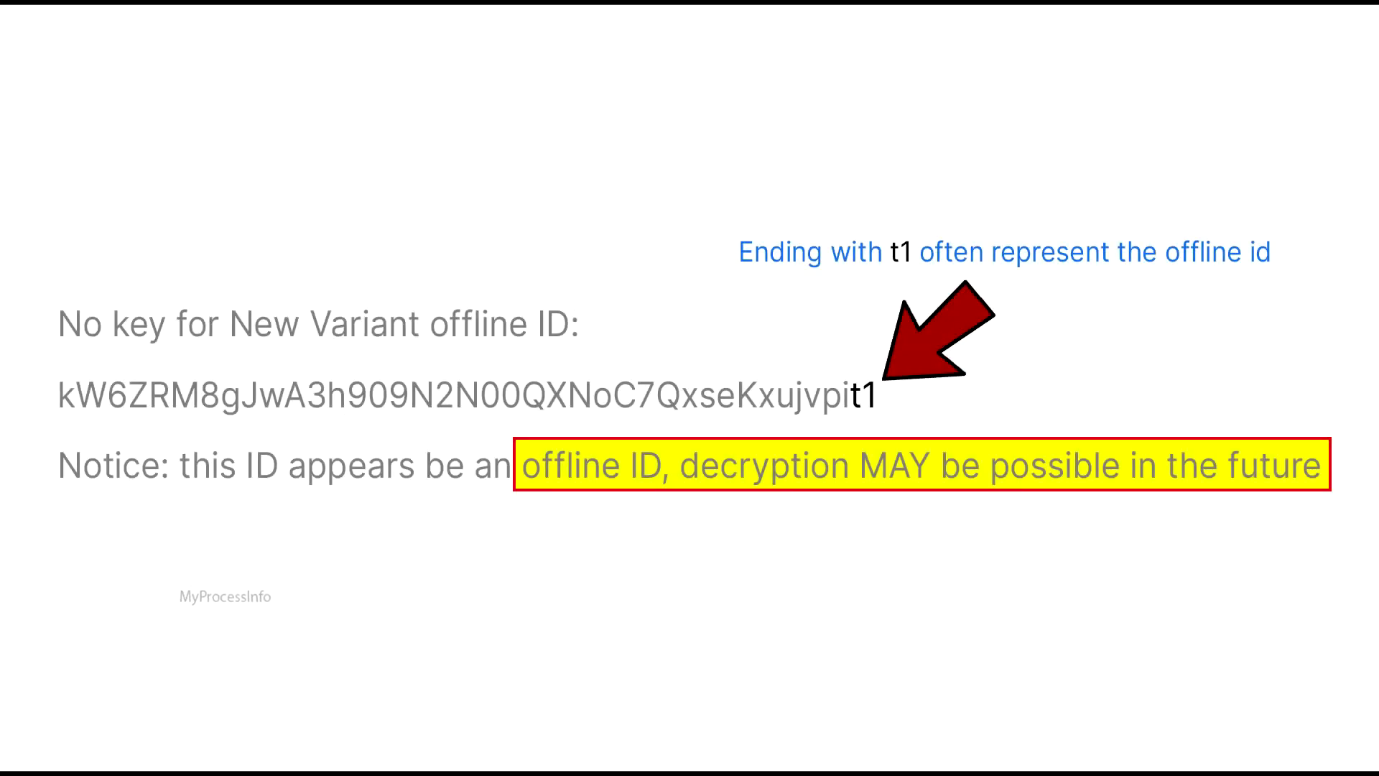
double_click(506, 171)
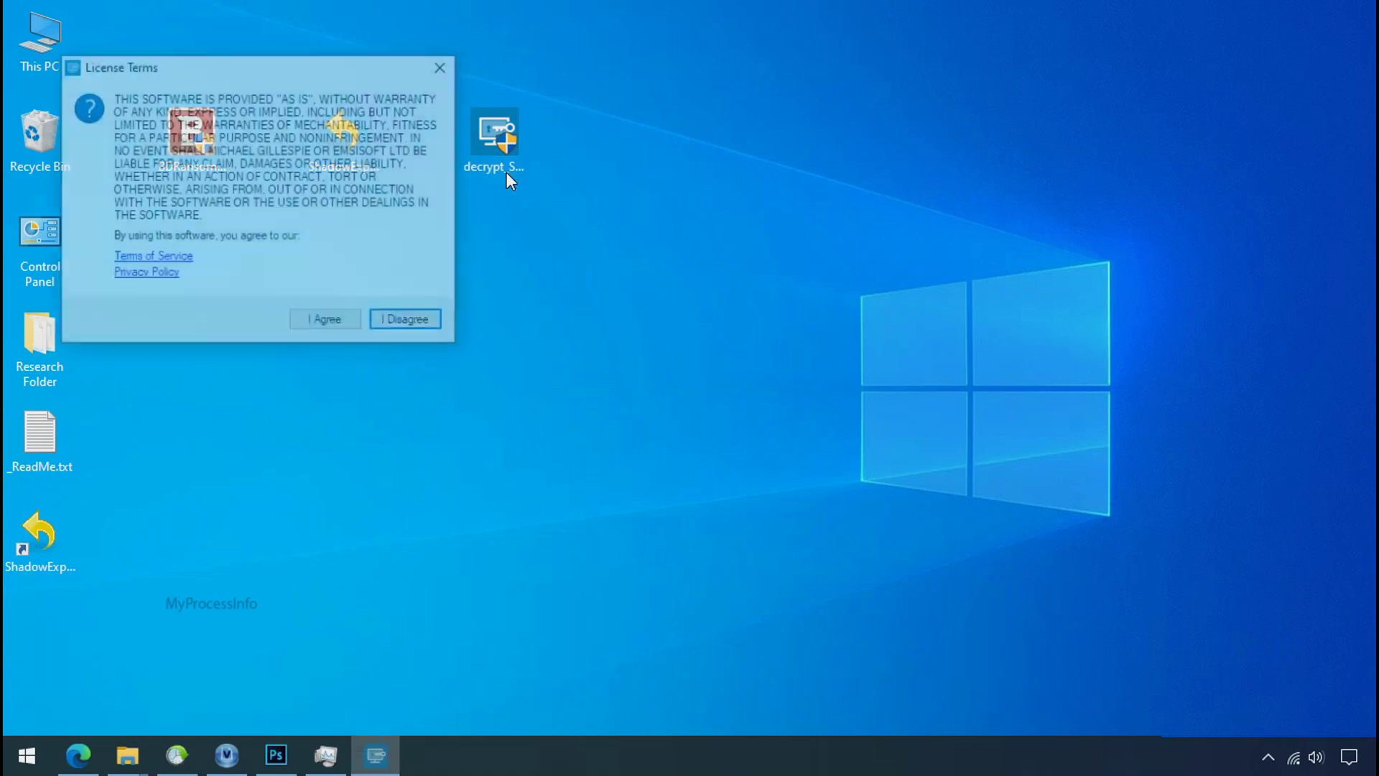
click(329, 323)
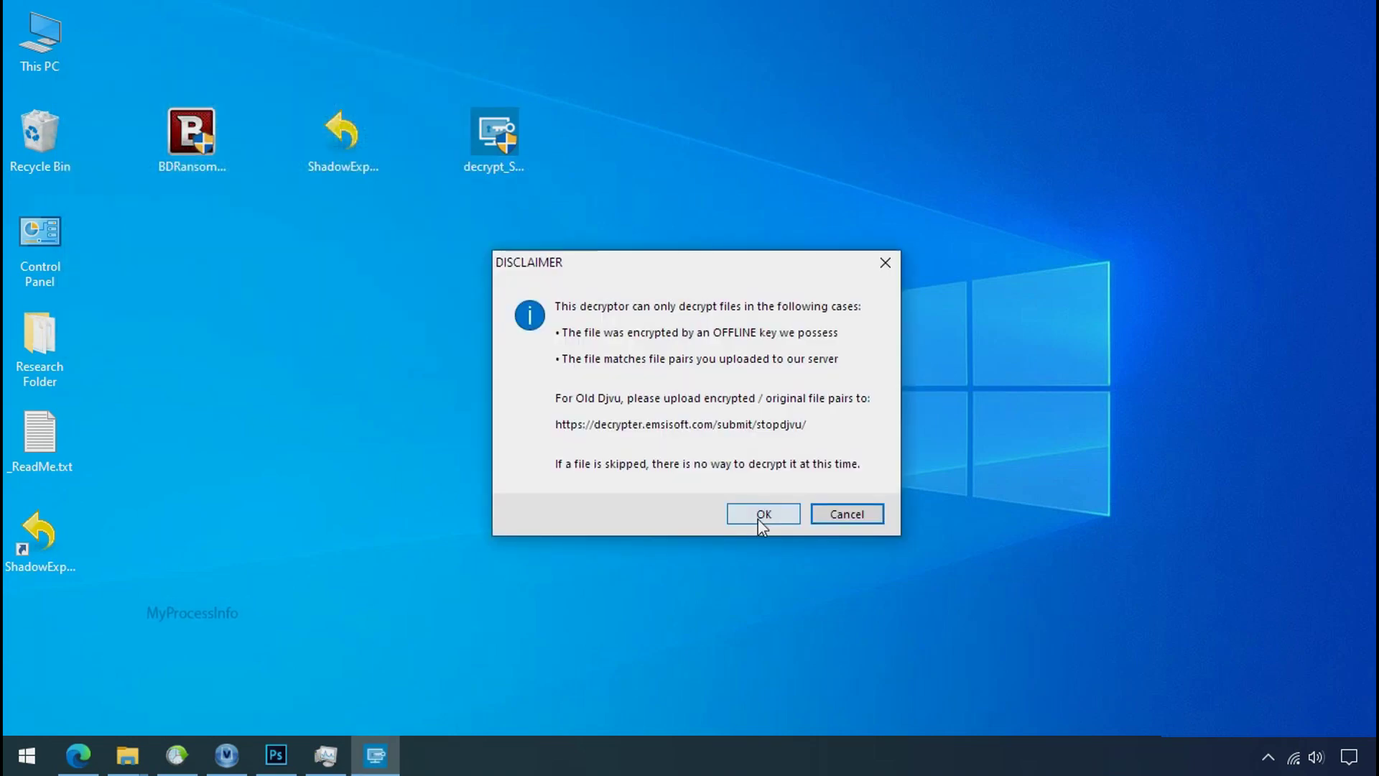
click(763, 513)
Replace the decryptor's object list with a chosen folder under This PC and start decrypting it.
click(516, 560)
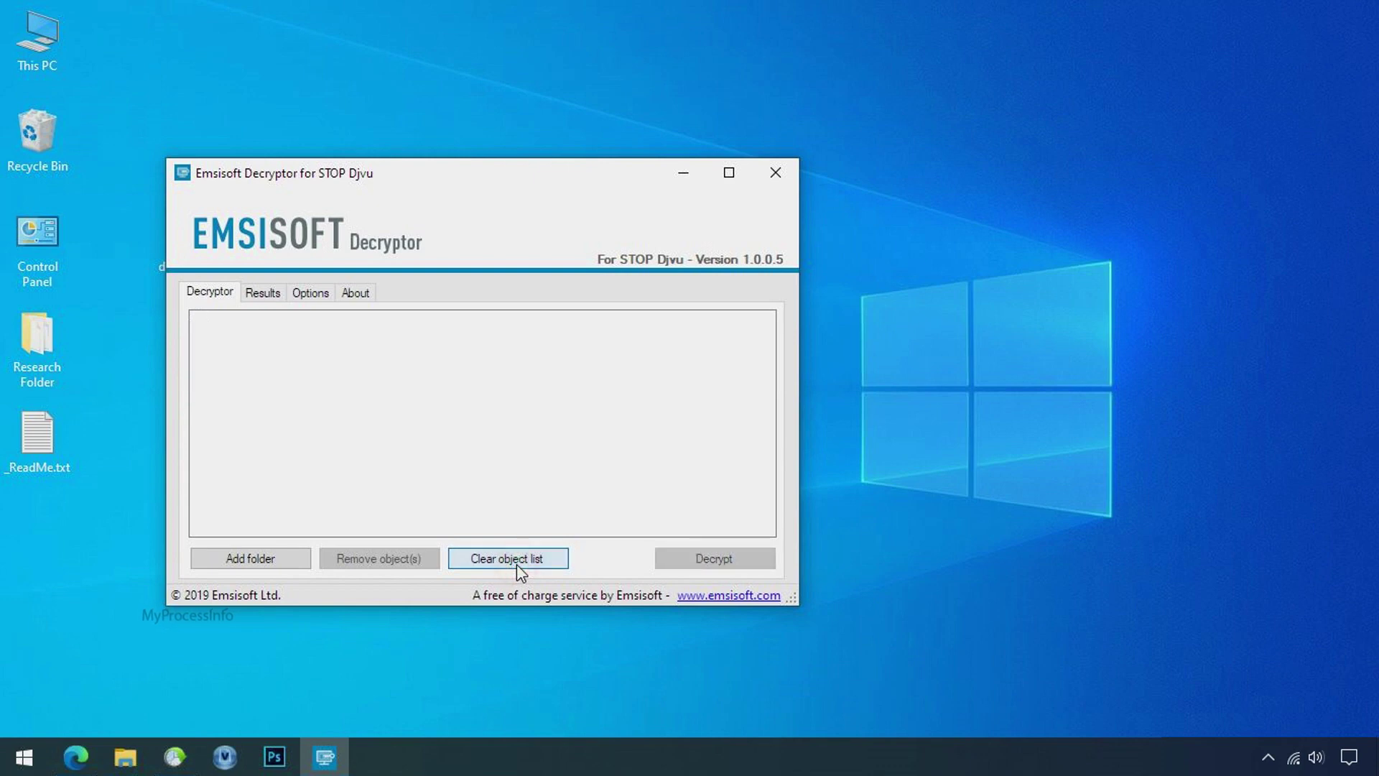
click(250, 560)
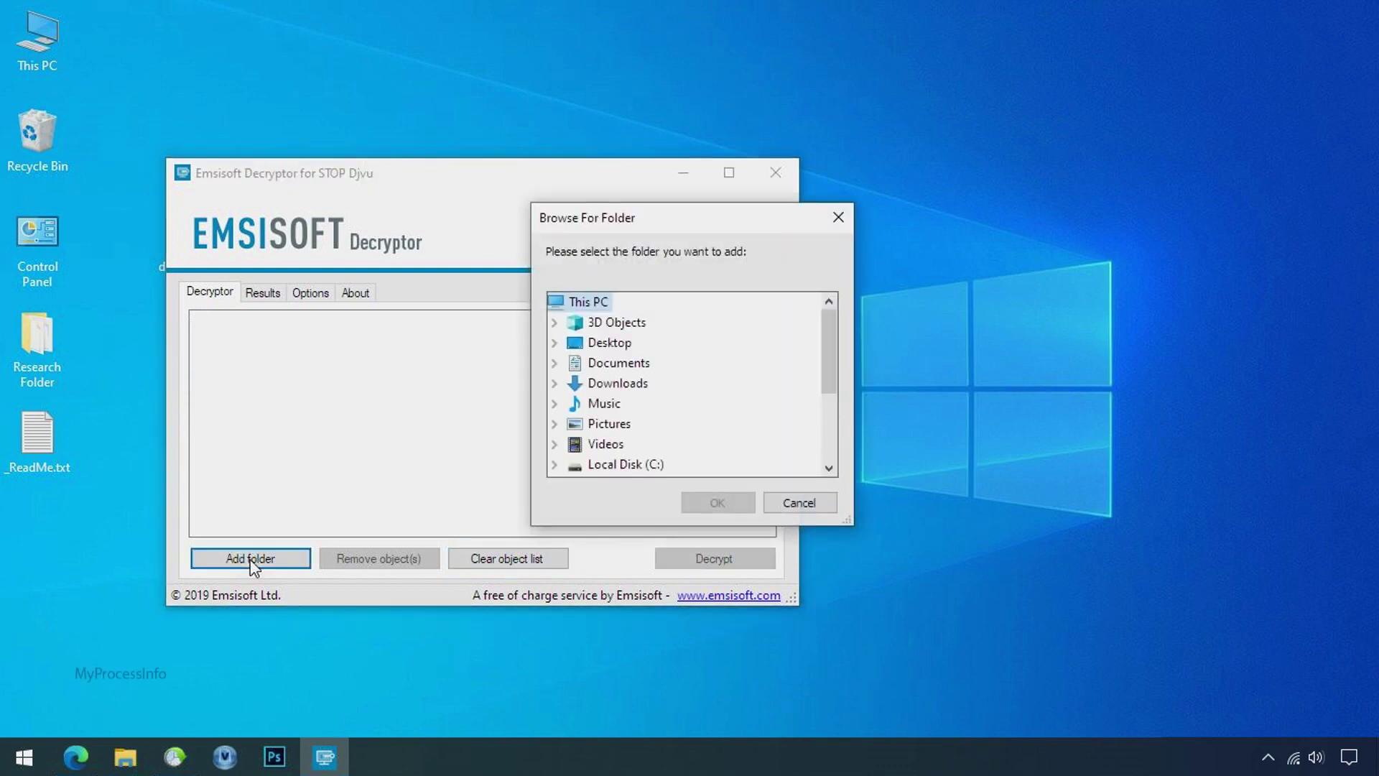
click(610, 342)
click(650, 363)
click(693, 510)
click(714, 563)
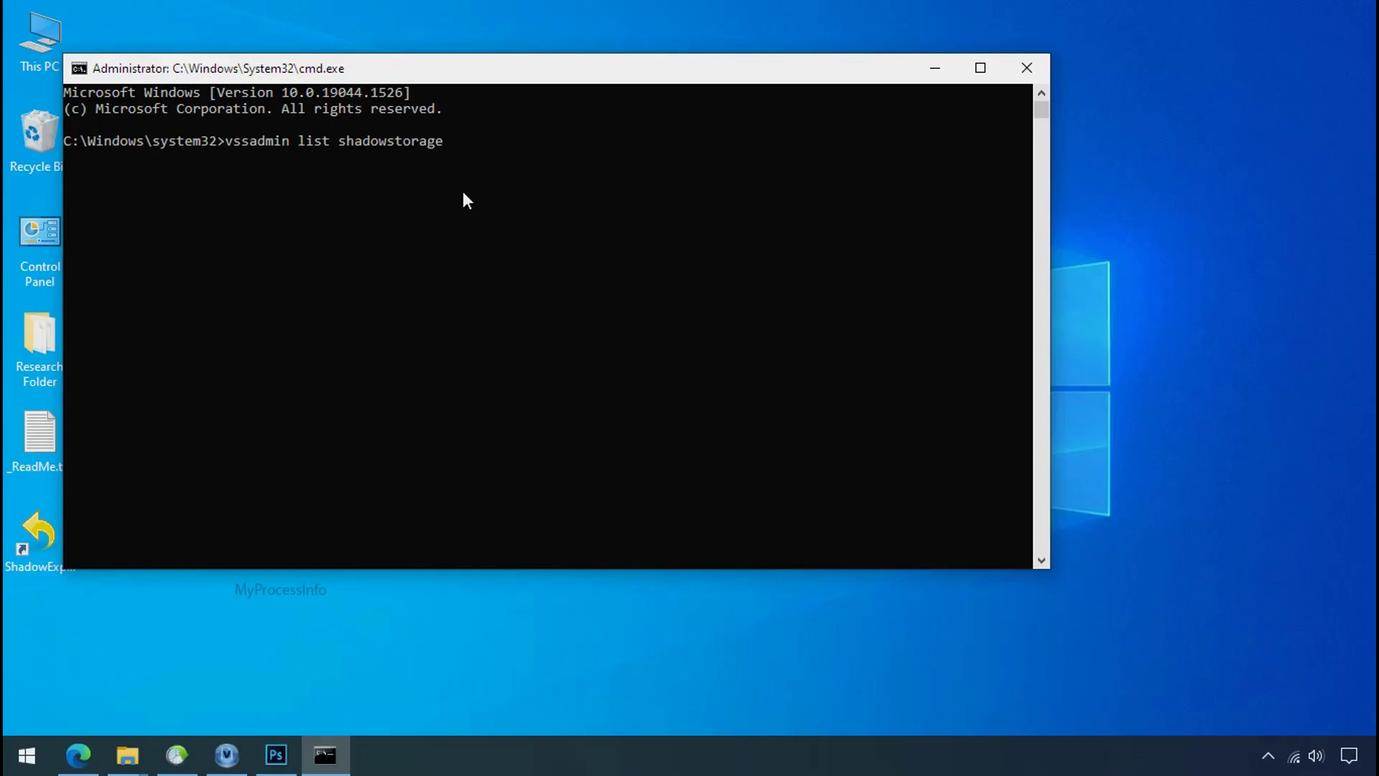
Run vssadmin list shadowstorage in the administrator Command Prompt to examine the shadow copy storage.
key(Return)
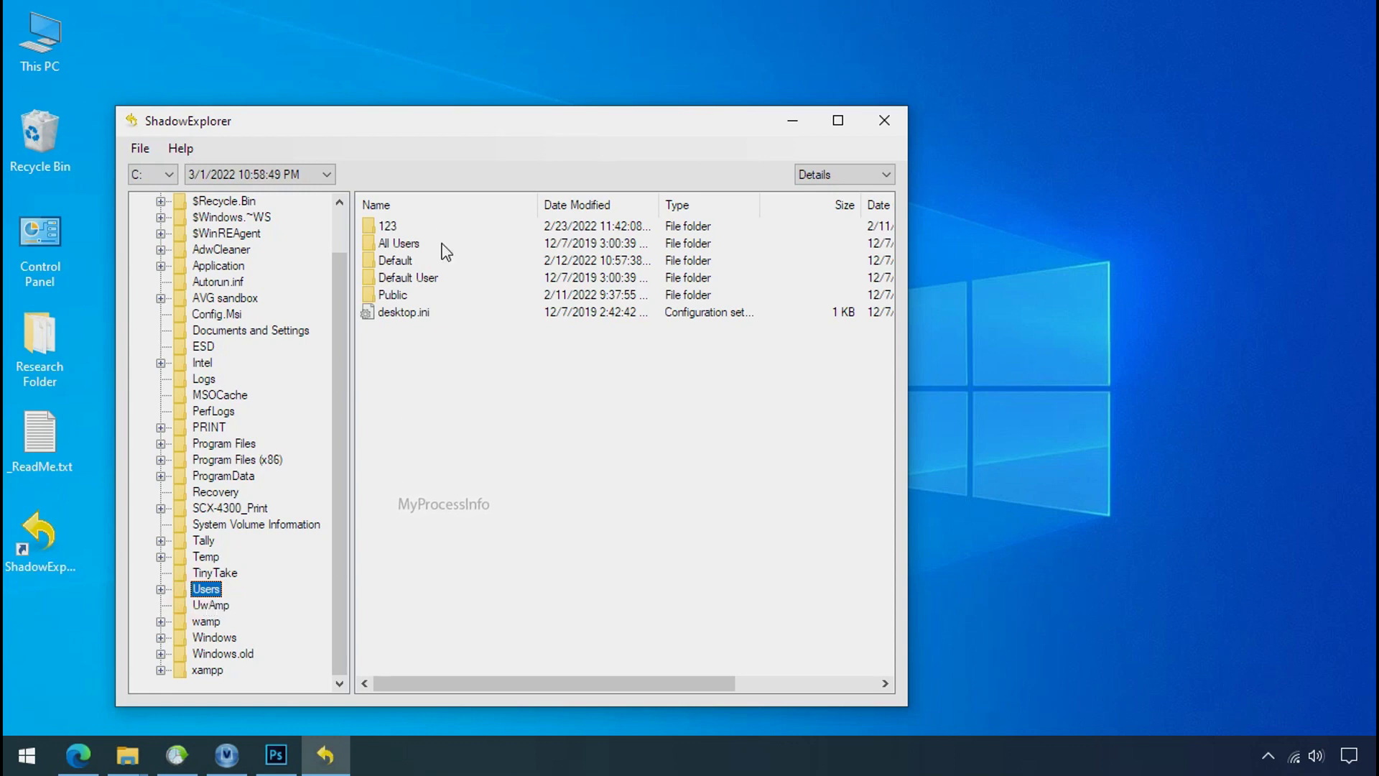
Open the 123 user's Desktop folder in the shadow copy and start exporting Research Folder.
double_click(392, 224)
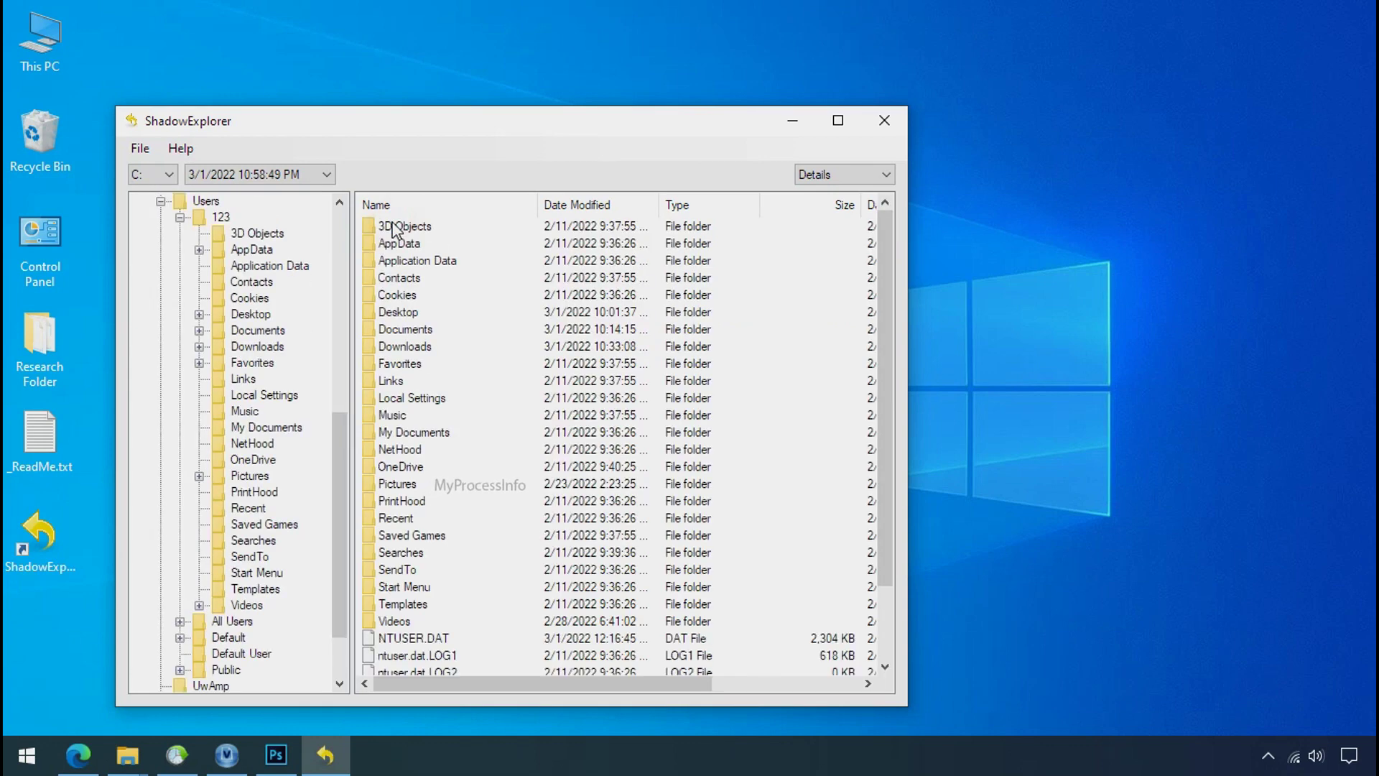
double_click(401, 310)
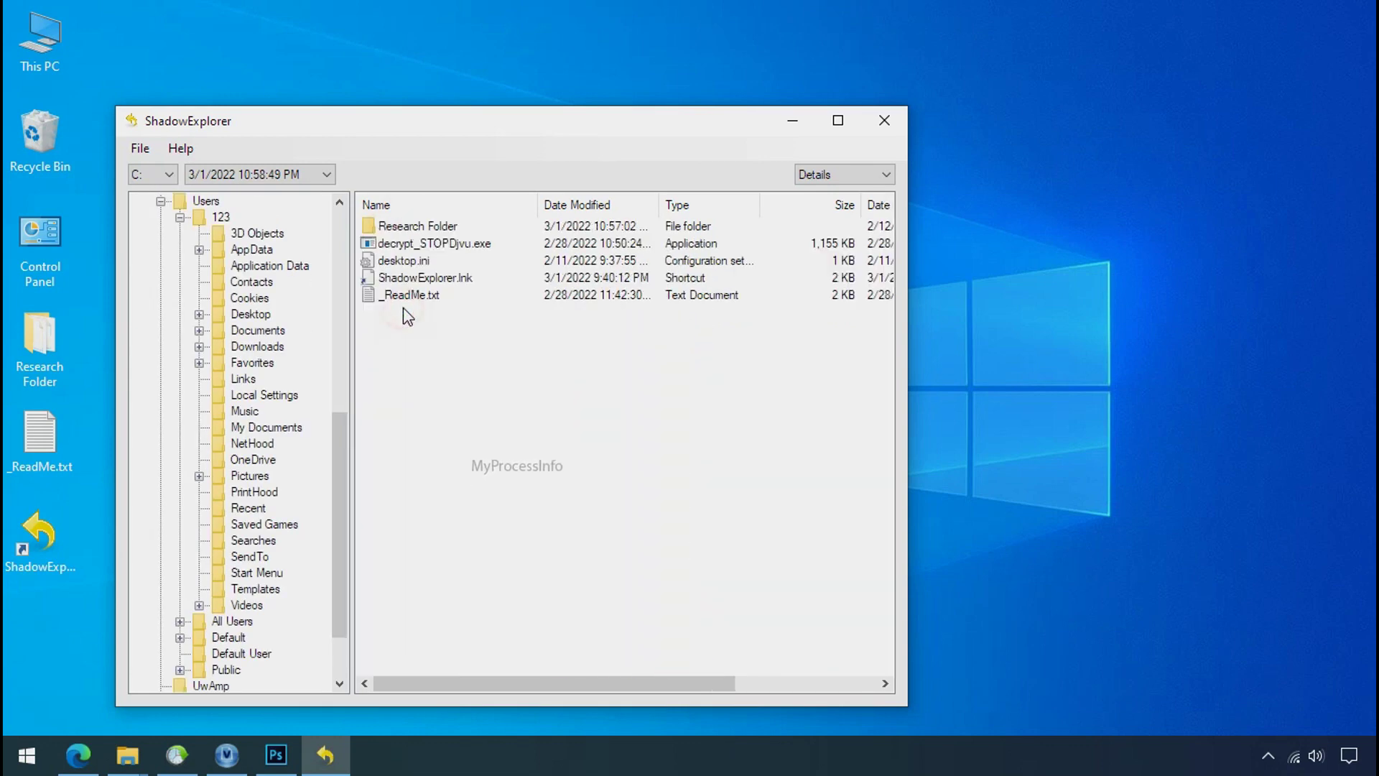
right_click(432, 225)
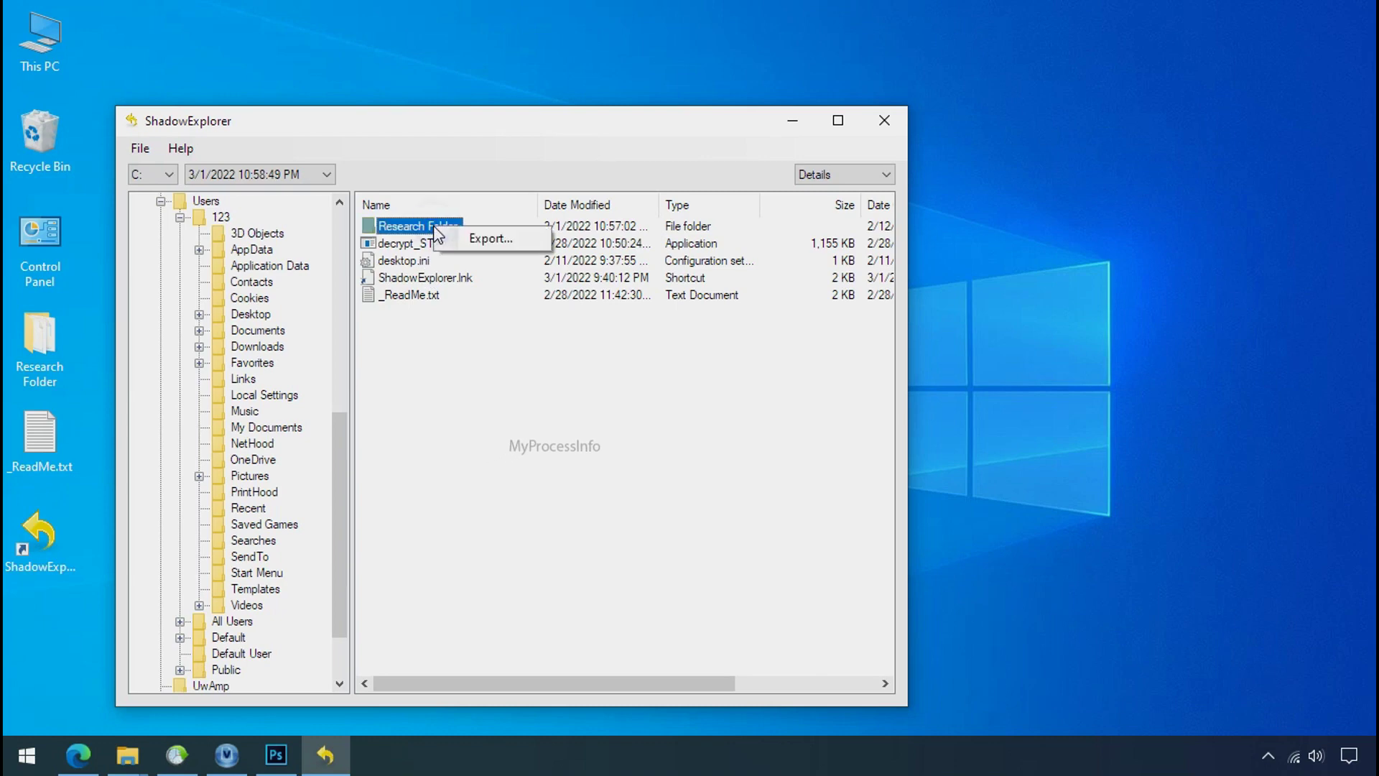
click(453, 239)
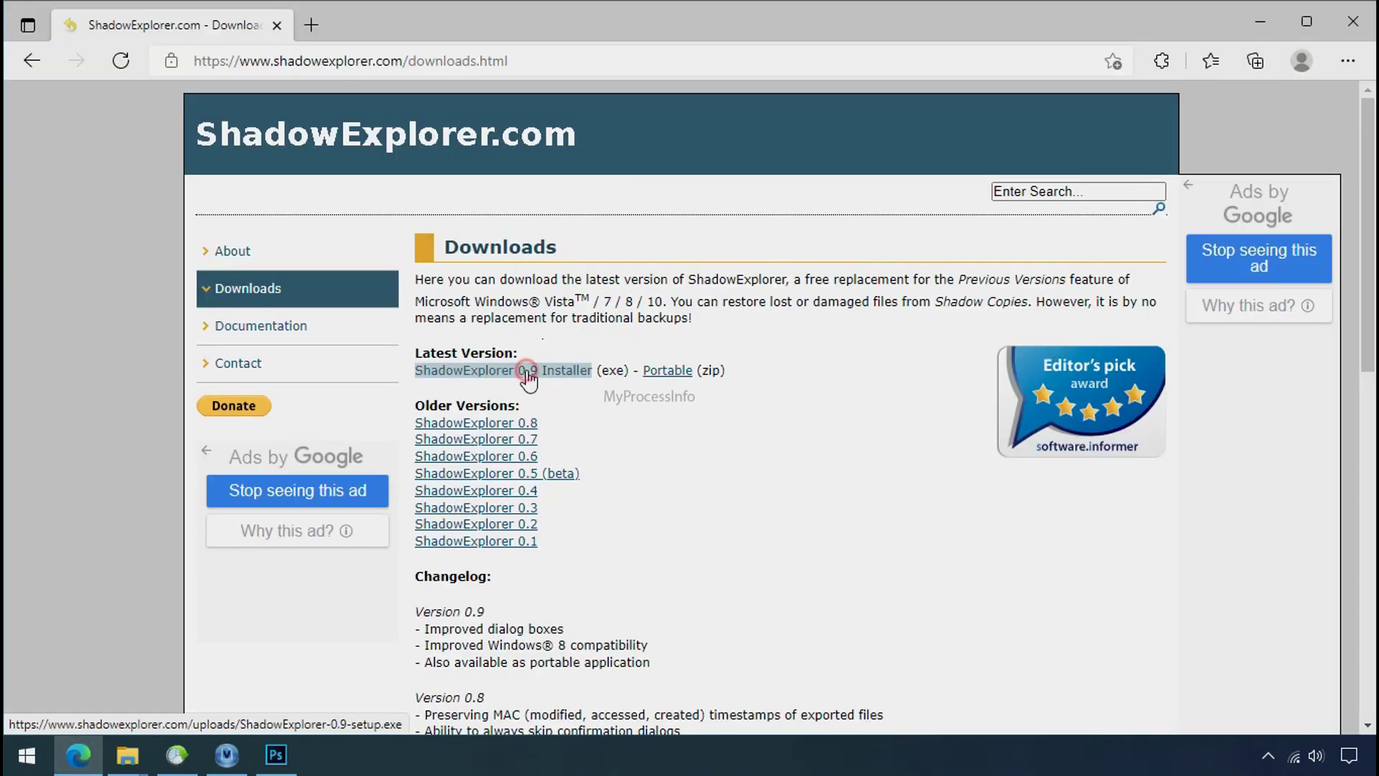
Download the ShadowExplorer 0.9 installer from ShadowExplorer.com and launch ShadowExplorer from the desktop.
click(525, 372)
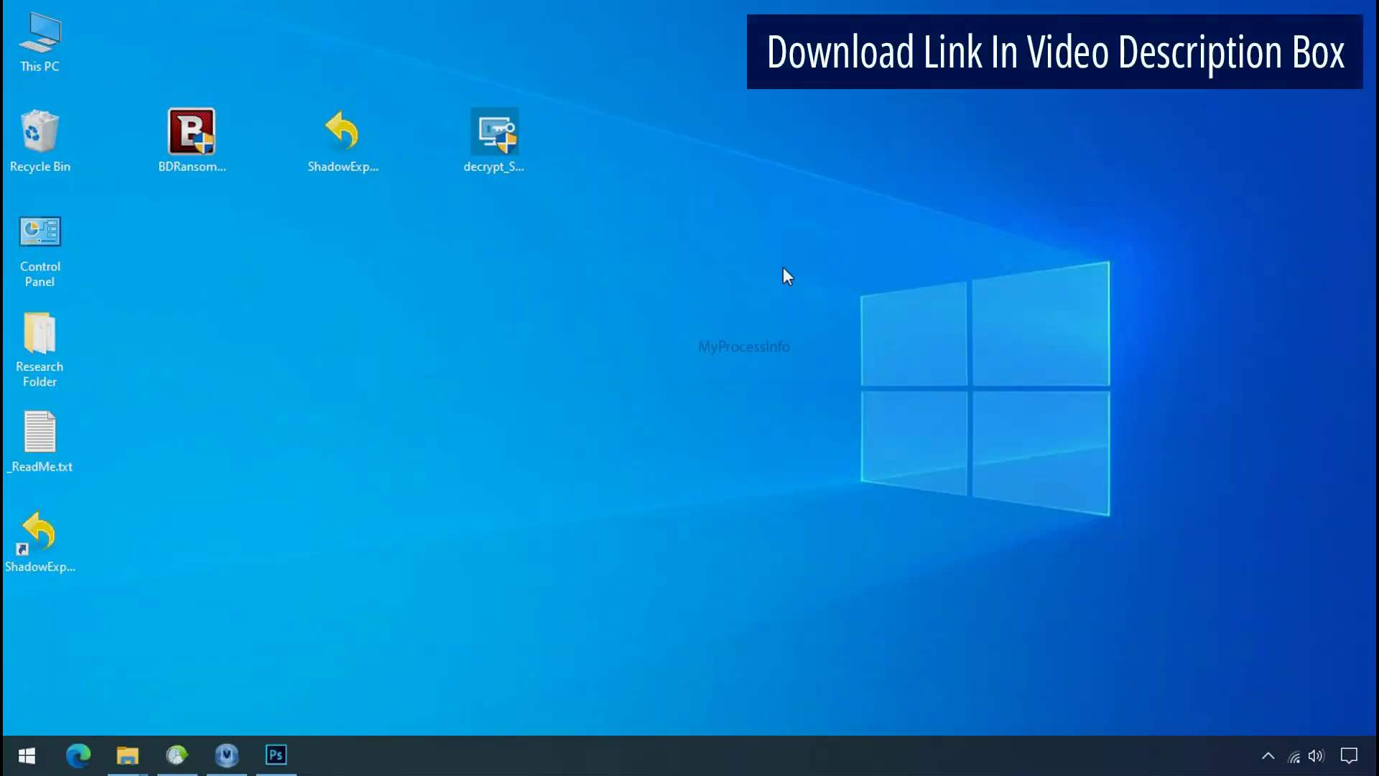
double_click(68, 552)
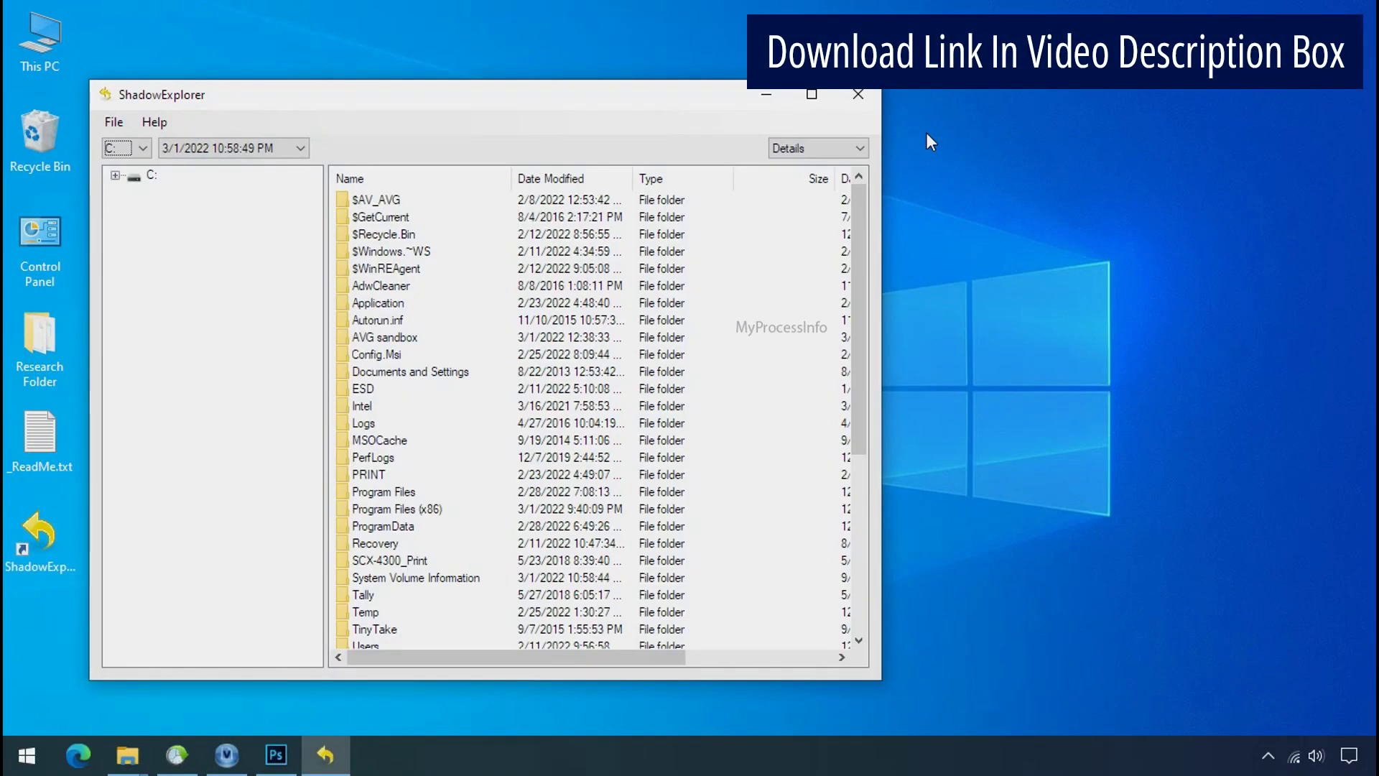
Select drive C: and its shadow copy dated 3/1/2022 10:58:49 PM in ShadowExplorer.
click(142, 149)
click(131, 165)
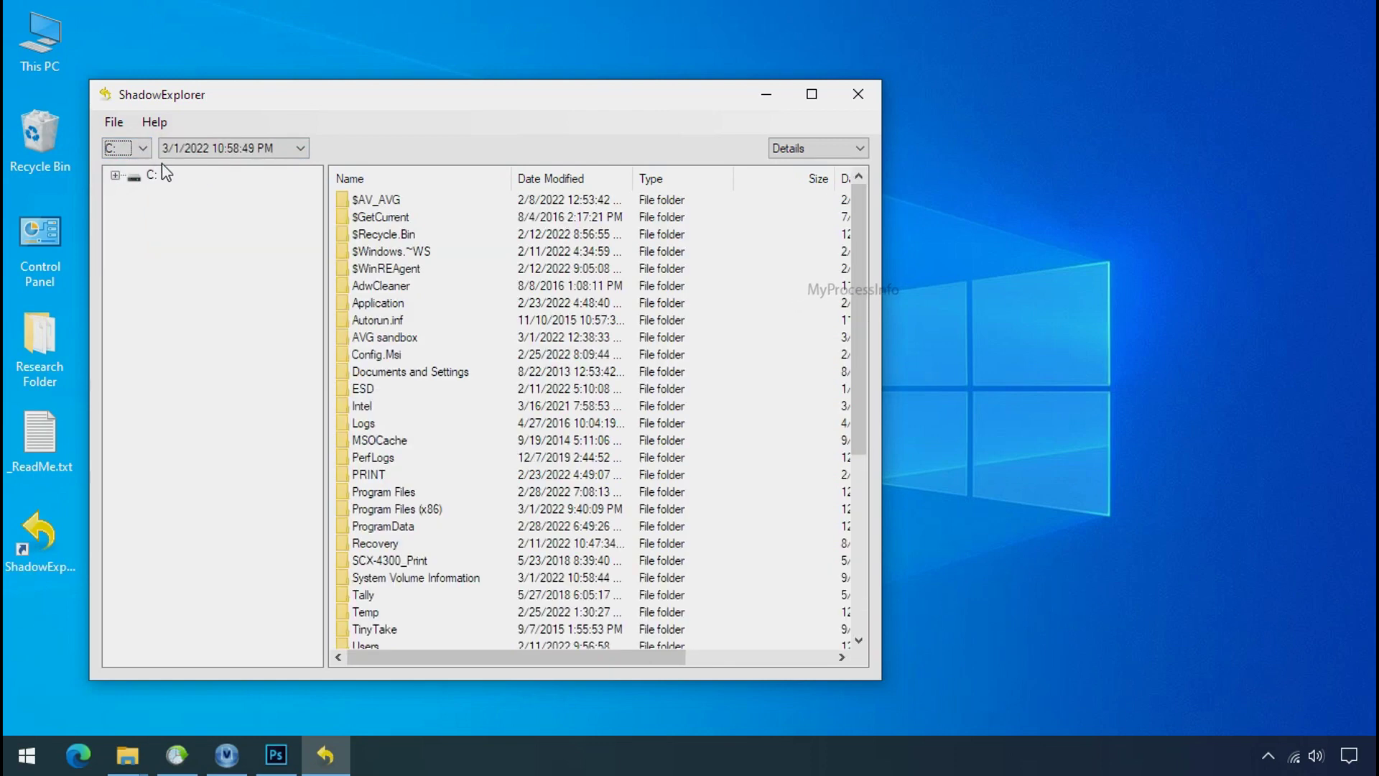
click(255, 148)
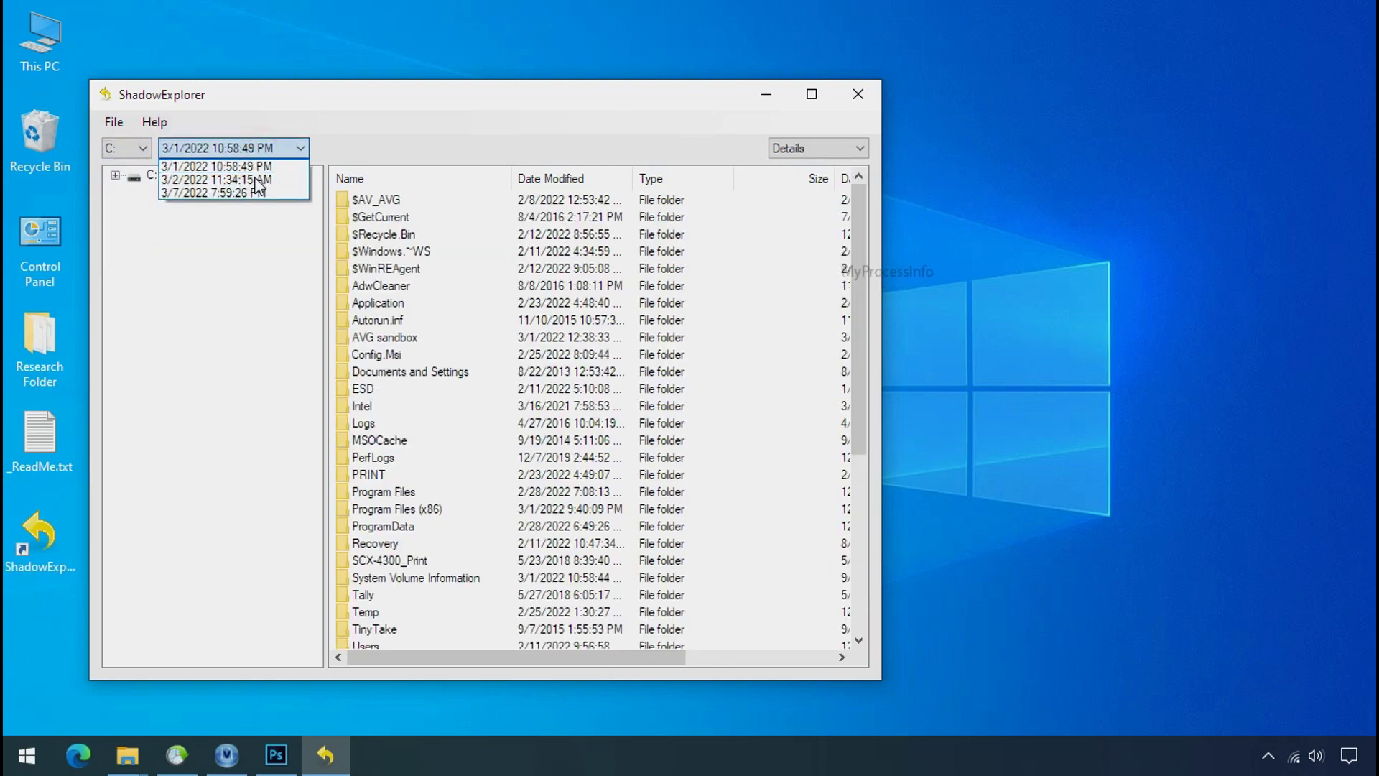
click(250, 168)
Browse the C: shadow copy to the Desktop folder of user 123 under Users.
click(116, 176)
click(184, 613)
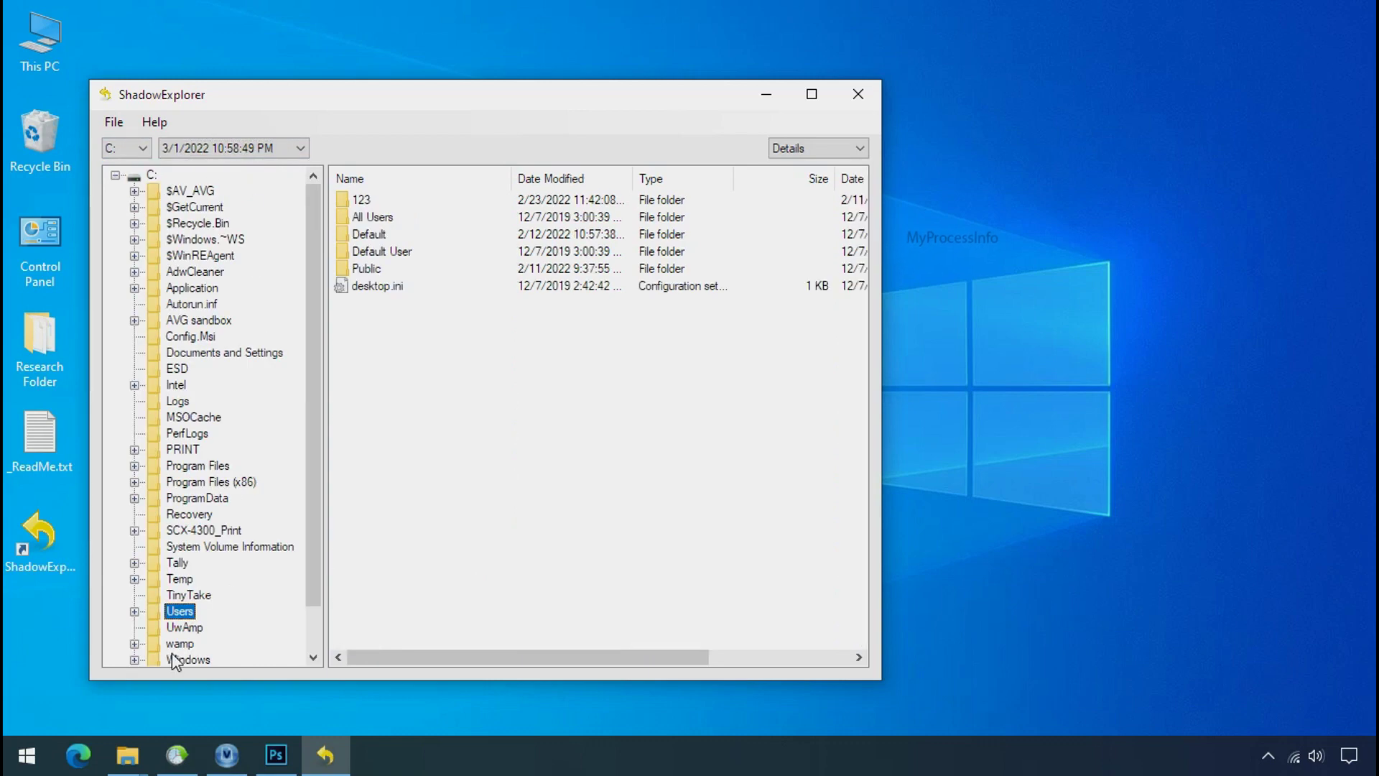
click(361, 201)
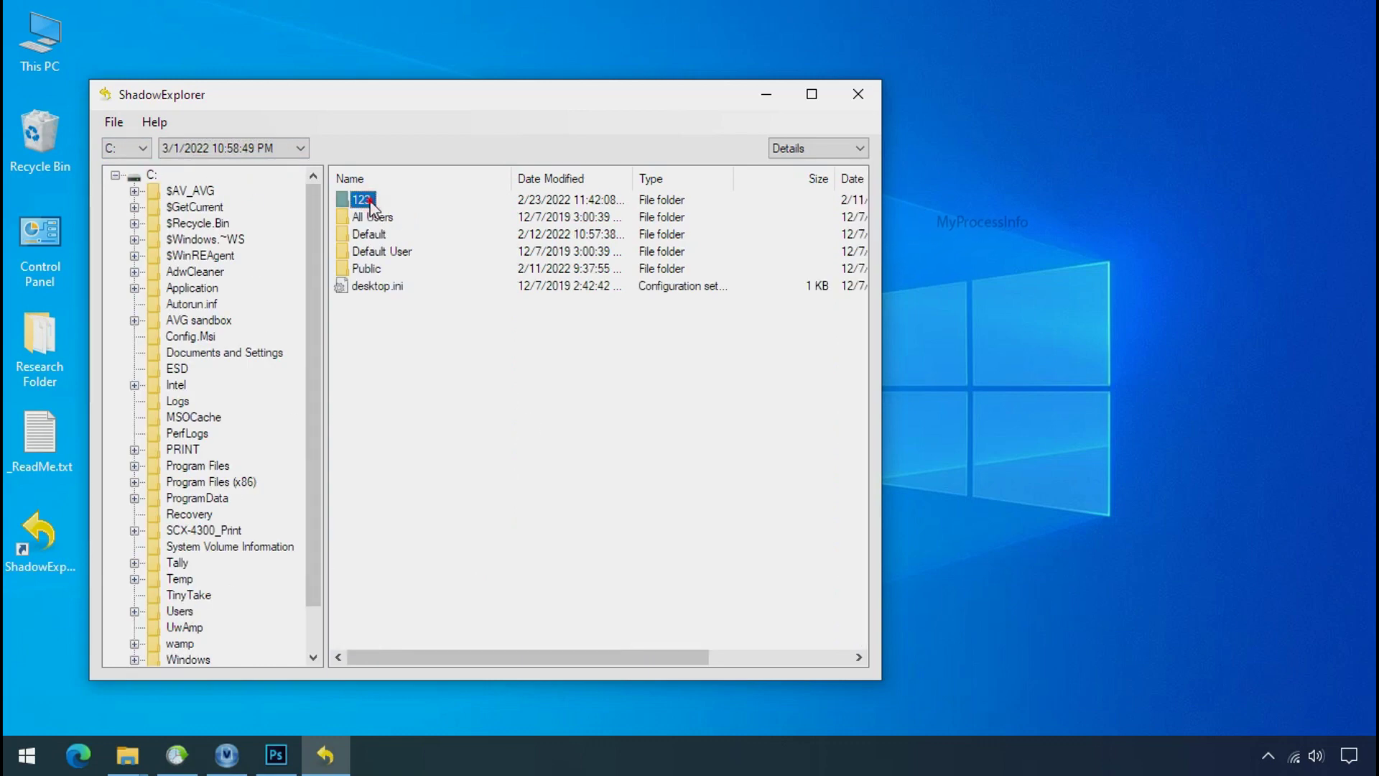
double_click(370, 204)
click(375, 290)
double_click(378, 291)
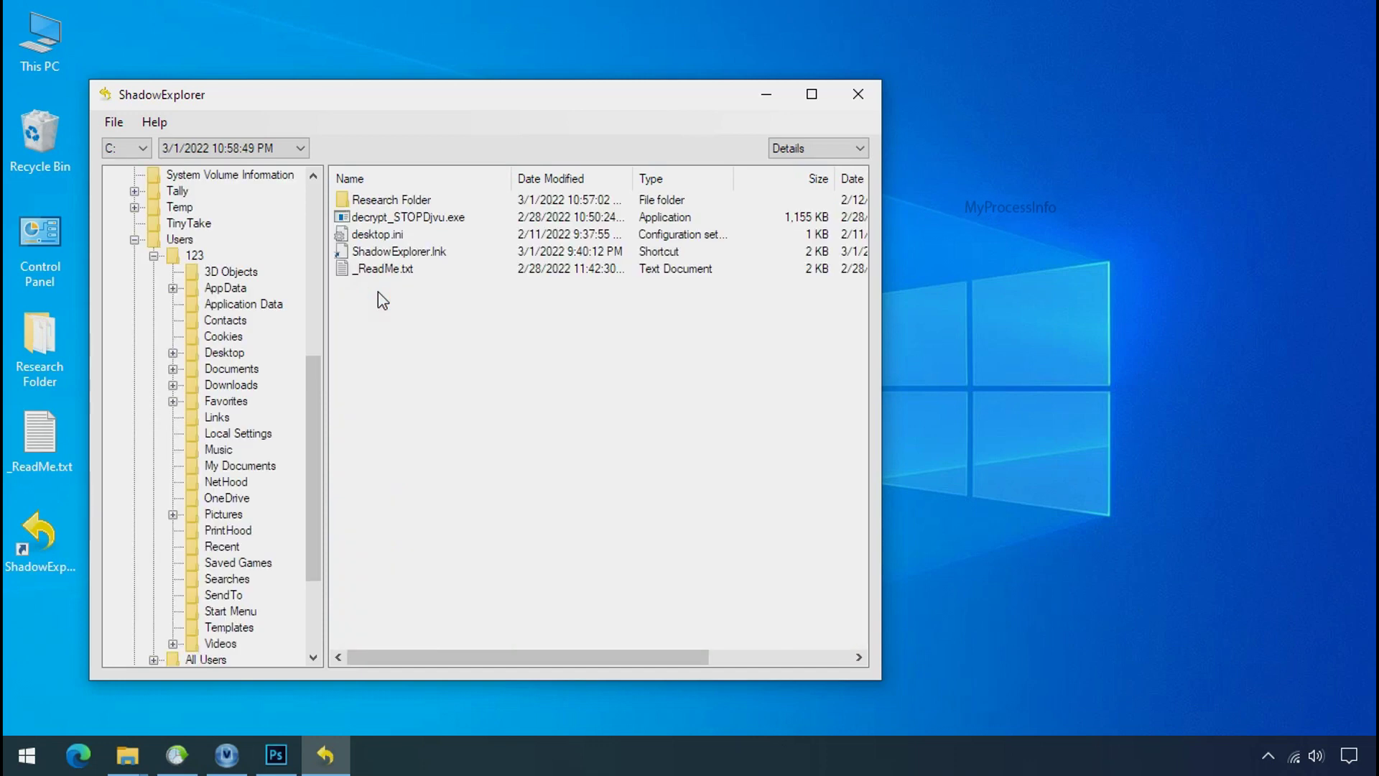
Export Research Folder from the shadow copy to the Recover folder on drive G:.
click(393, 200)
right_click(384, 201)
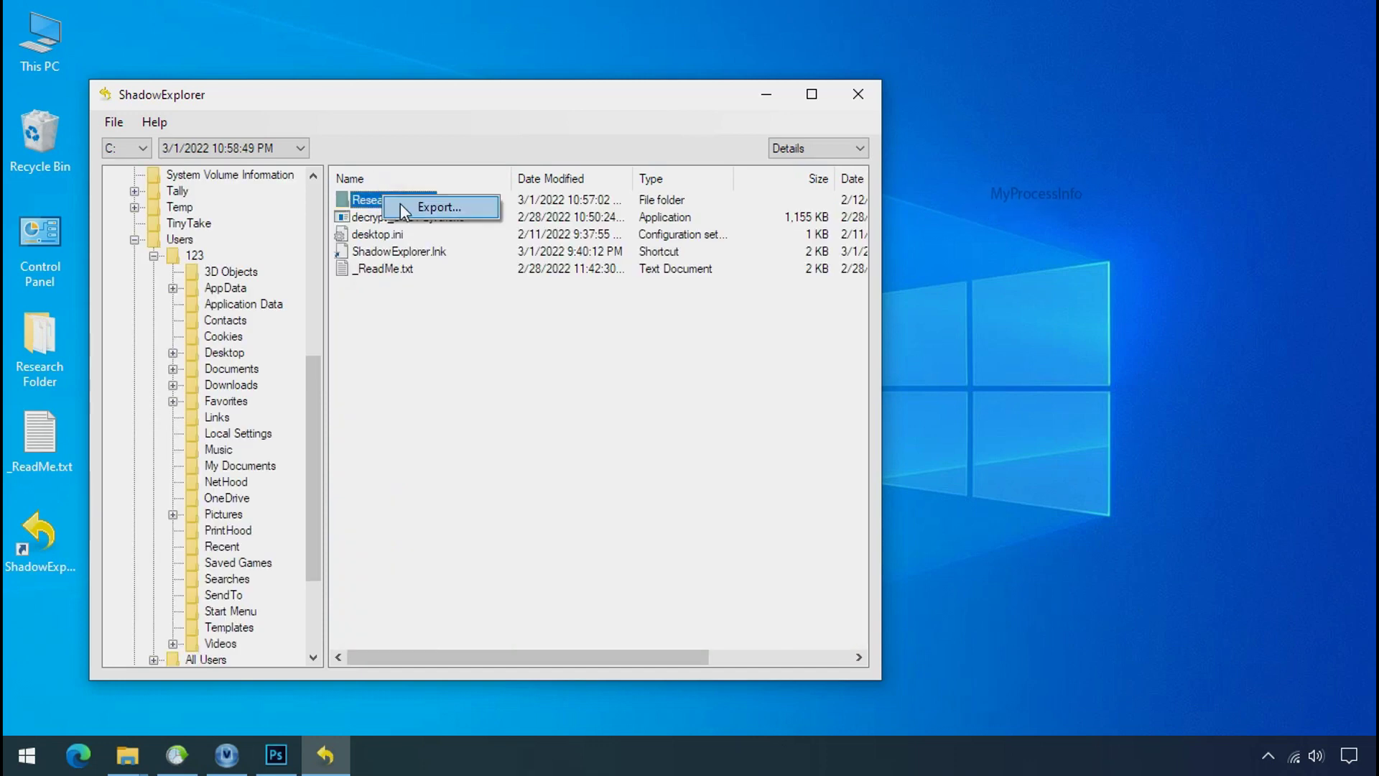
click(423, 207)
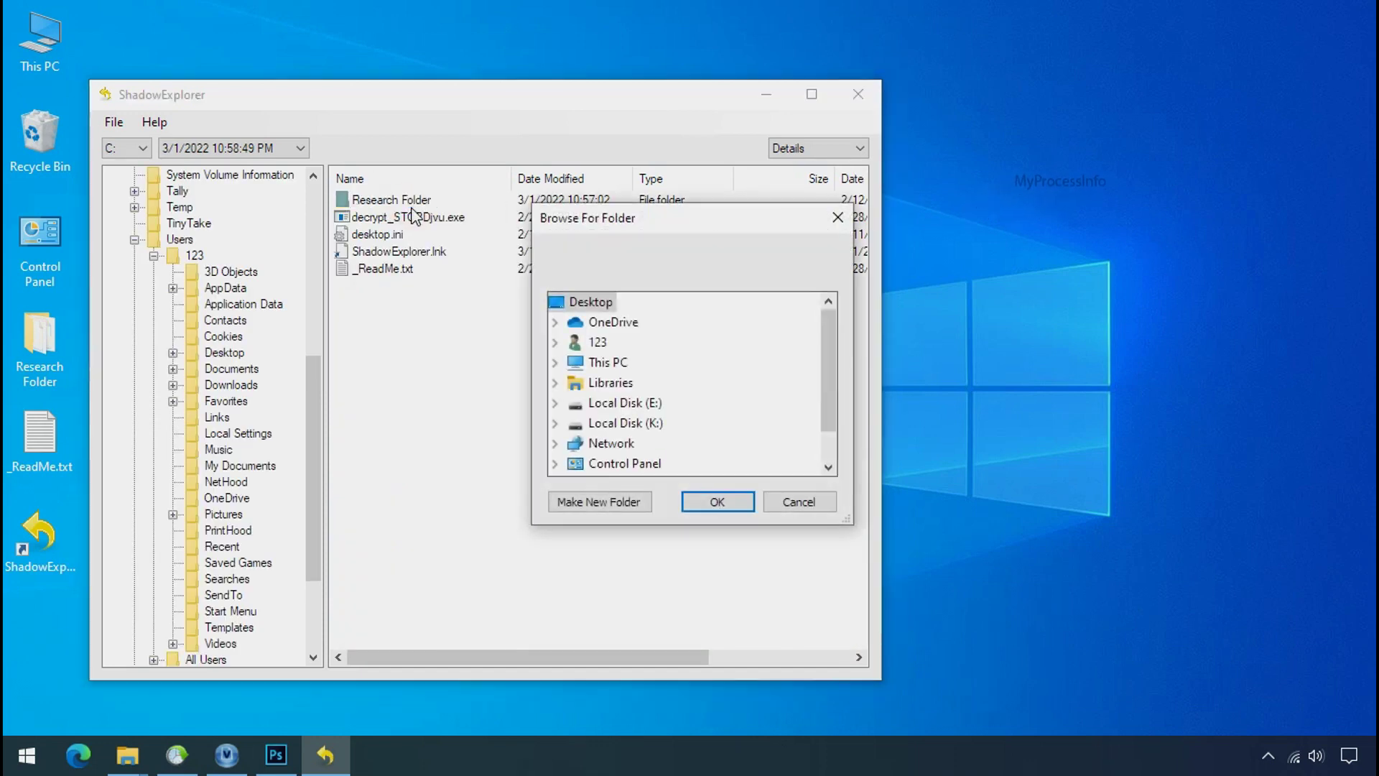
scroll(655, 388, down, 2)
double_click(645, 403)
click(648, 424)
click(713, 502)
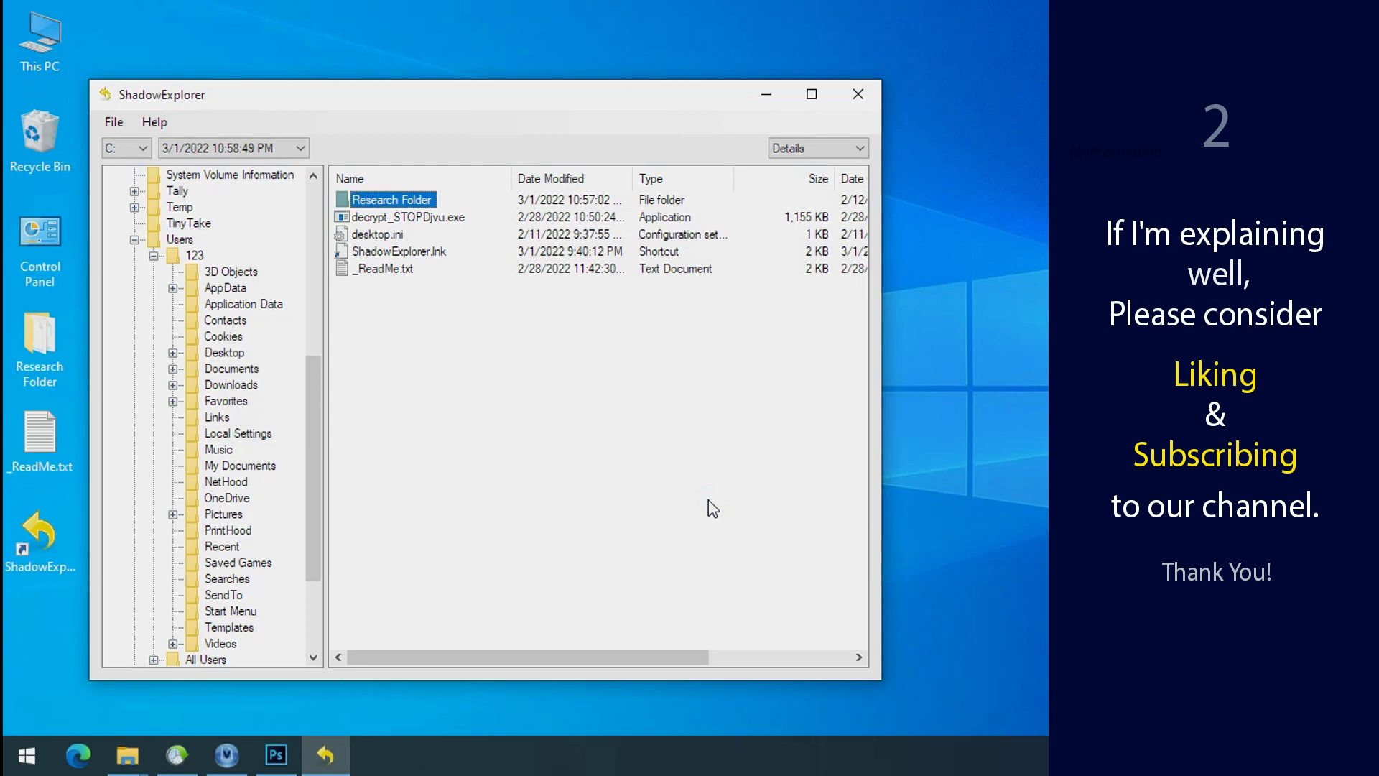
Minimize ShadowExplorer and open the exported Research Folder inside Recover on Softwares (G:) in File Explorer.
click(767, 96)
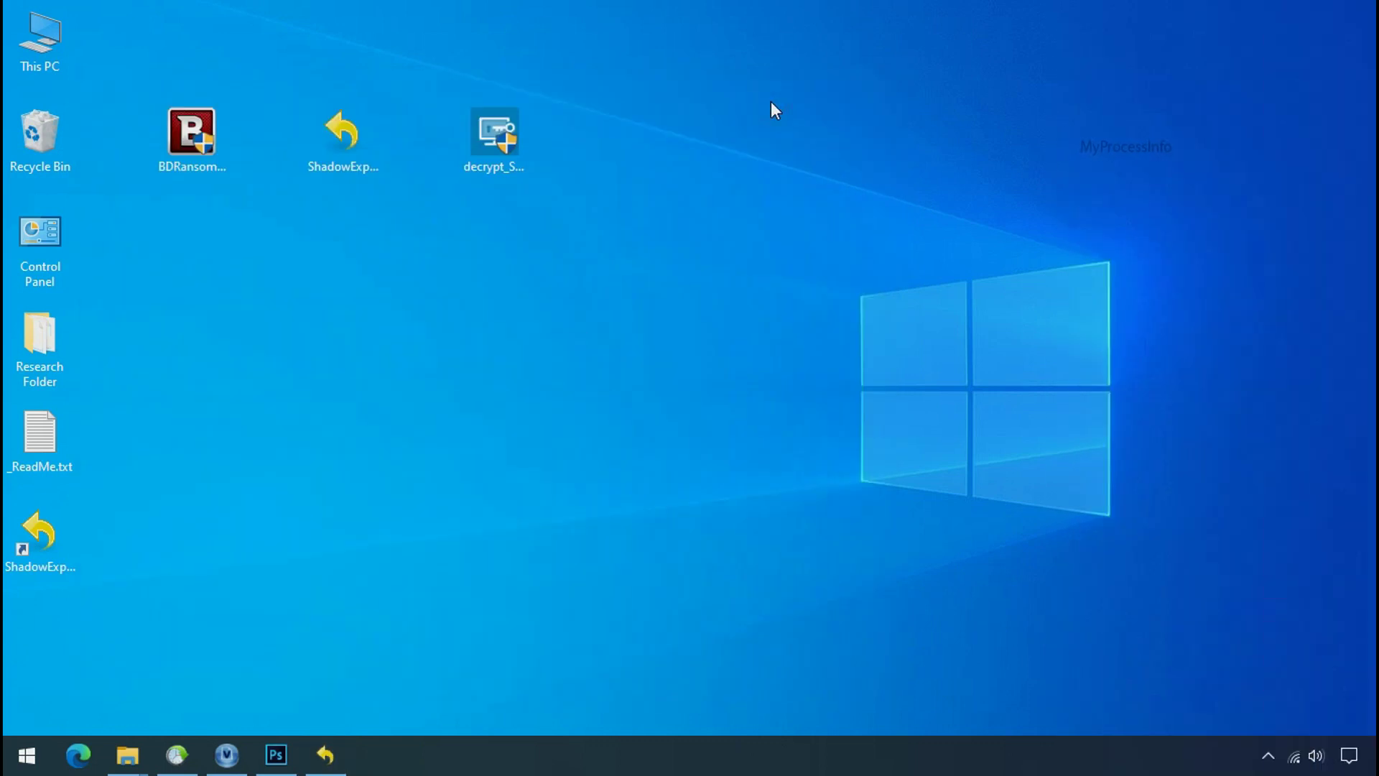
click(128, 755)
click(100, 550)
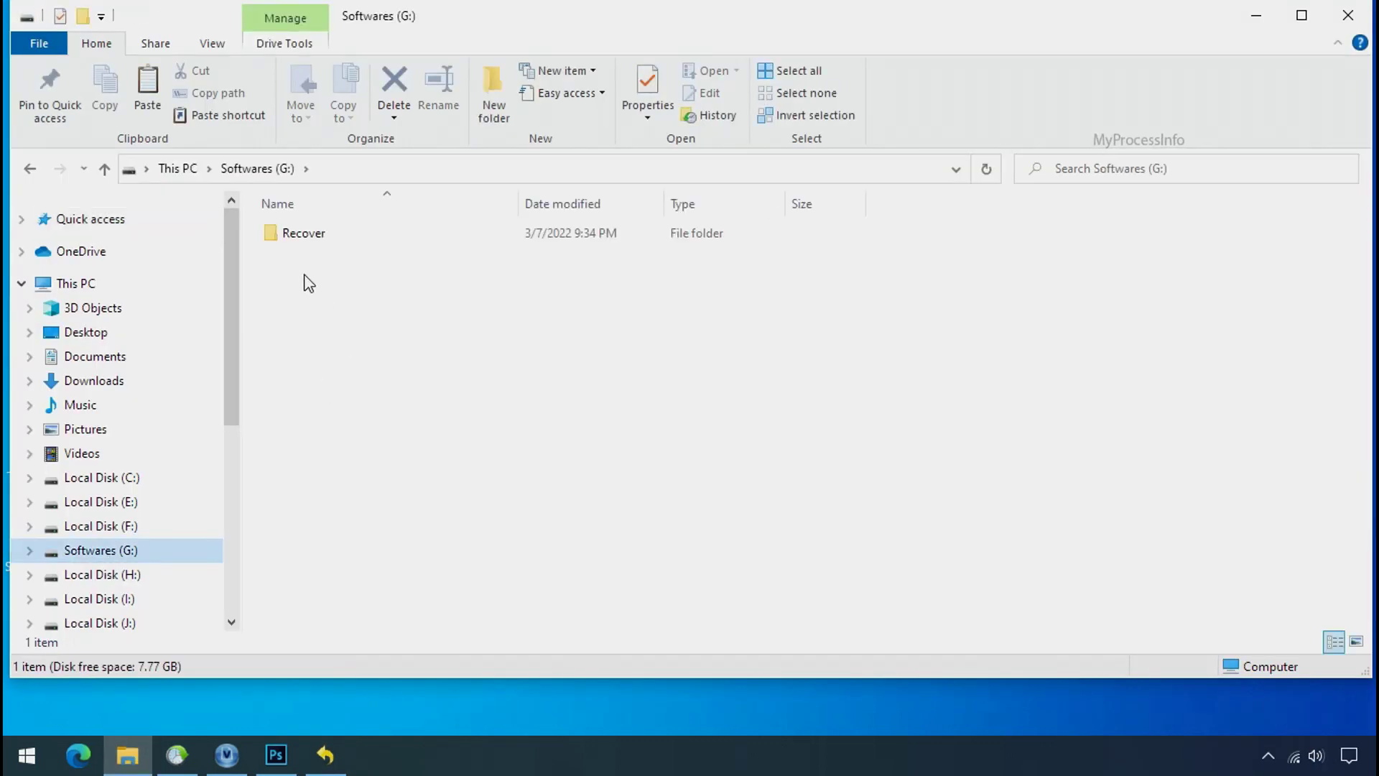
double_click(279, 235)
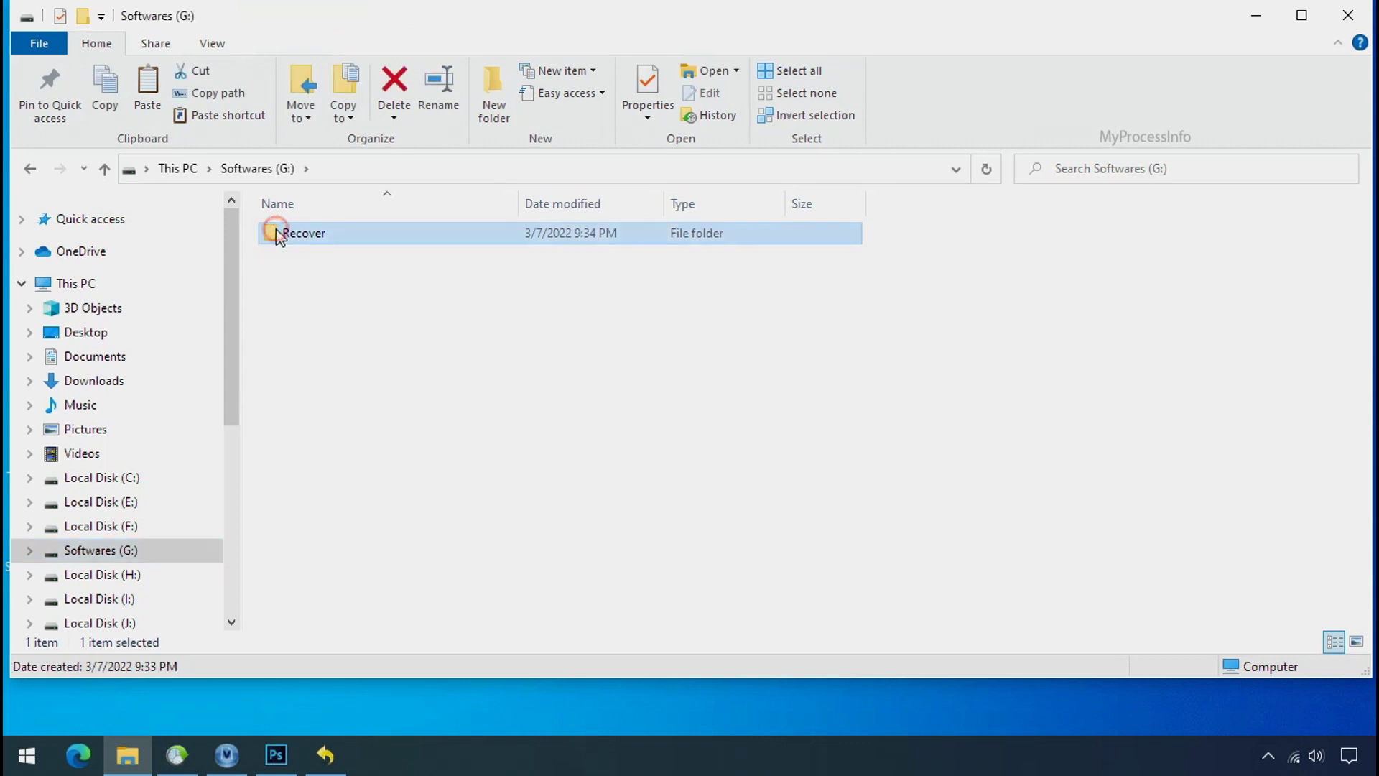
double_click(285, 235)
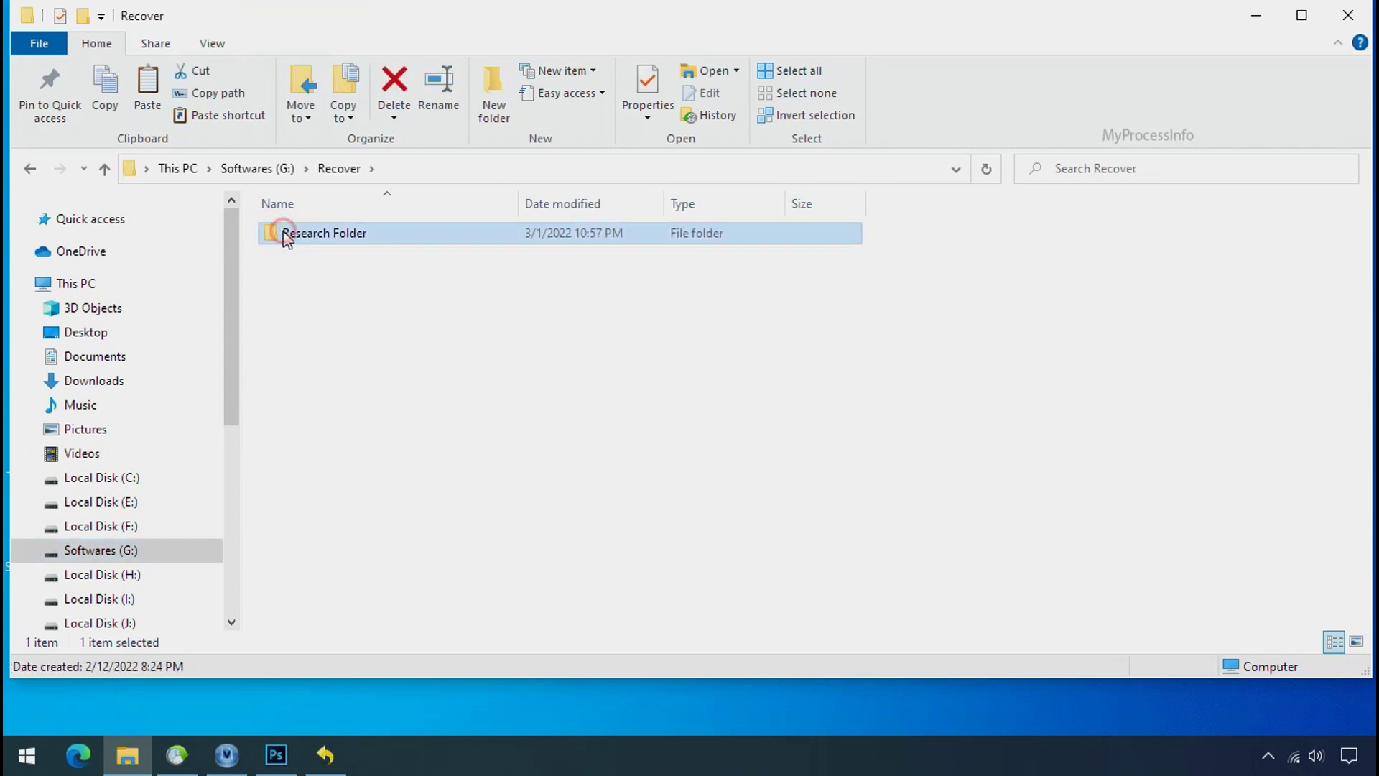
Check the exported PNG, PDF and XLSX test files and enlarge their icons.
click(307, 240)
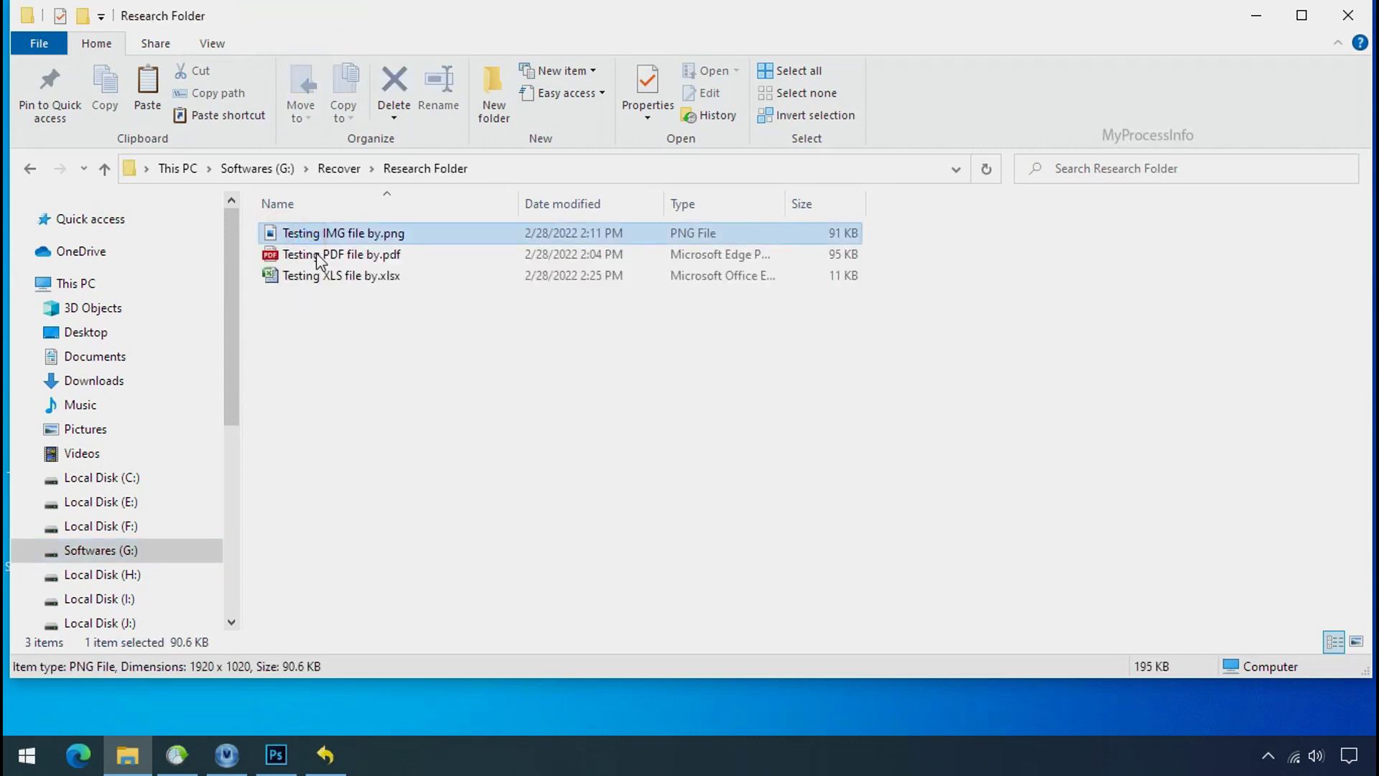
click(315, 256)
click(335, 277)
click(355, 236)
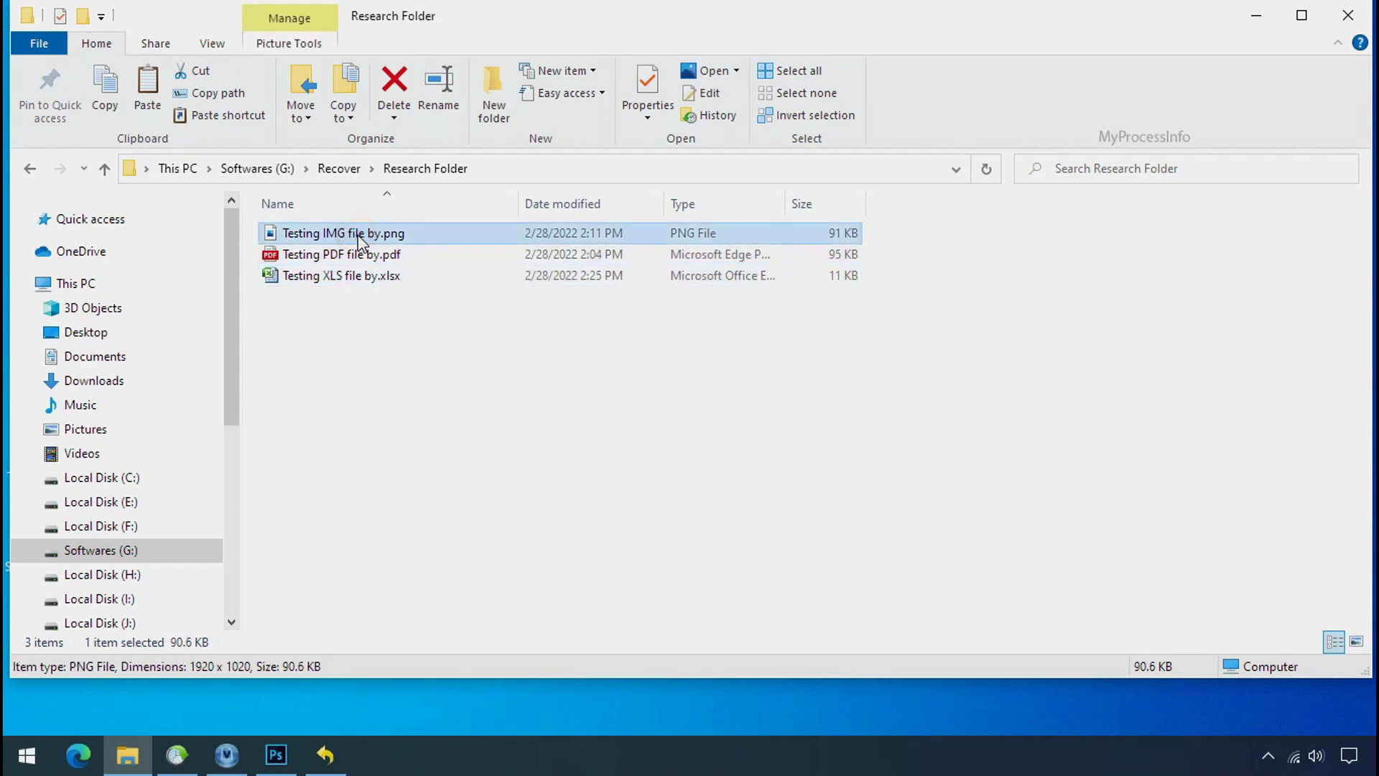
ctrl+scroll(570, 397, up, 4)
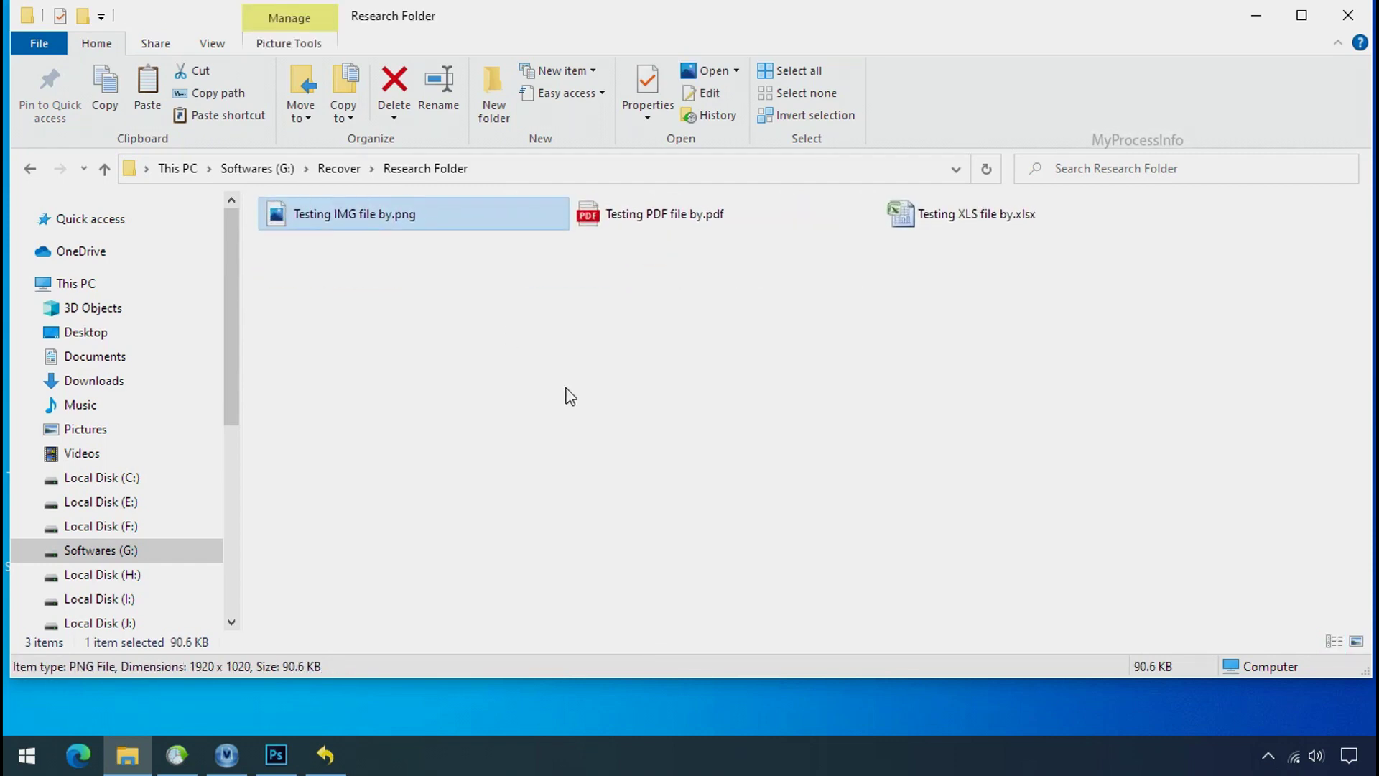
ctrl+scroll(567, 395, up, 3)
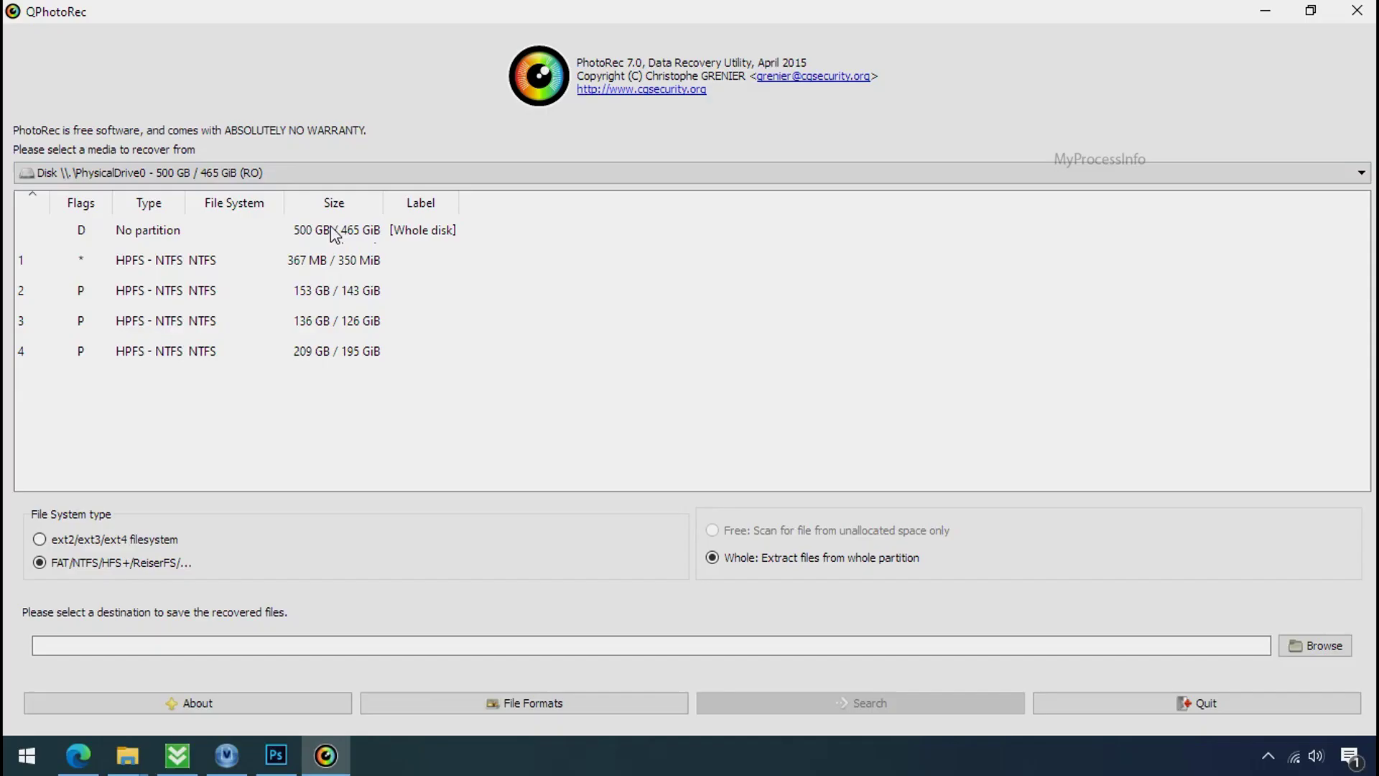
click(228, 180)
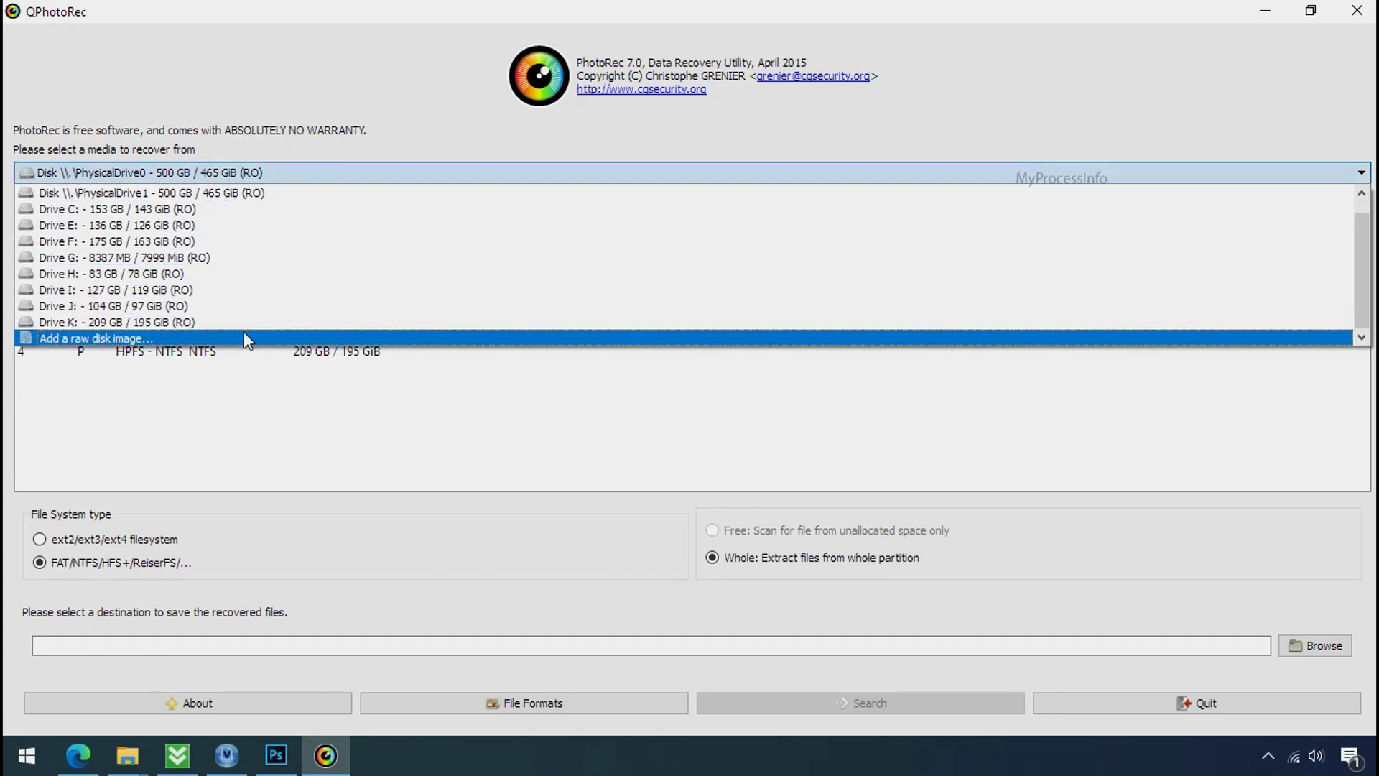
click(357, 104)
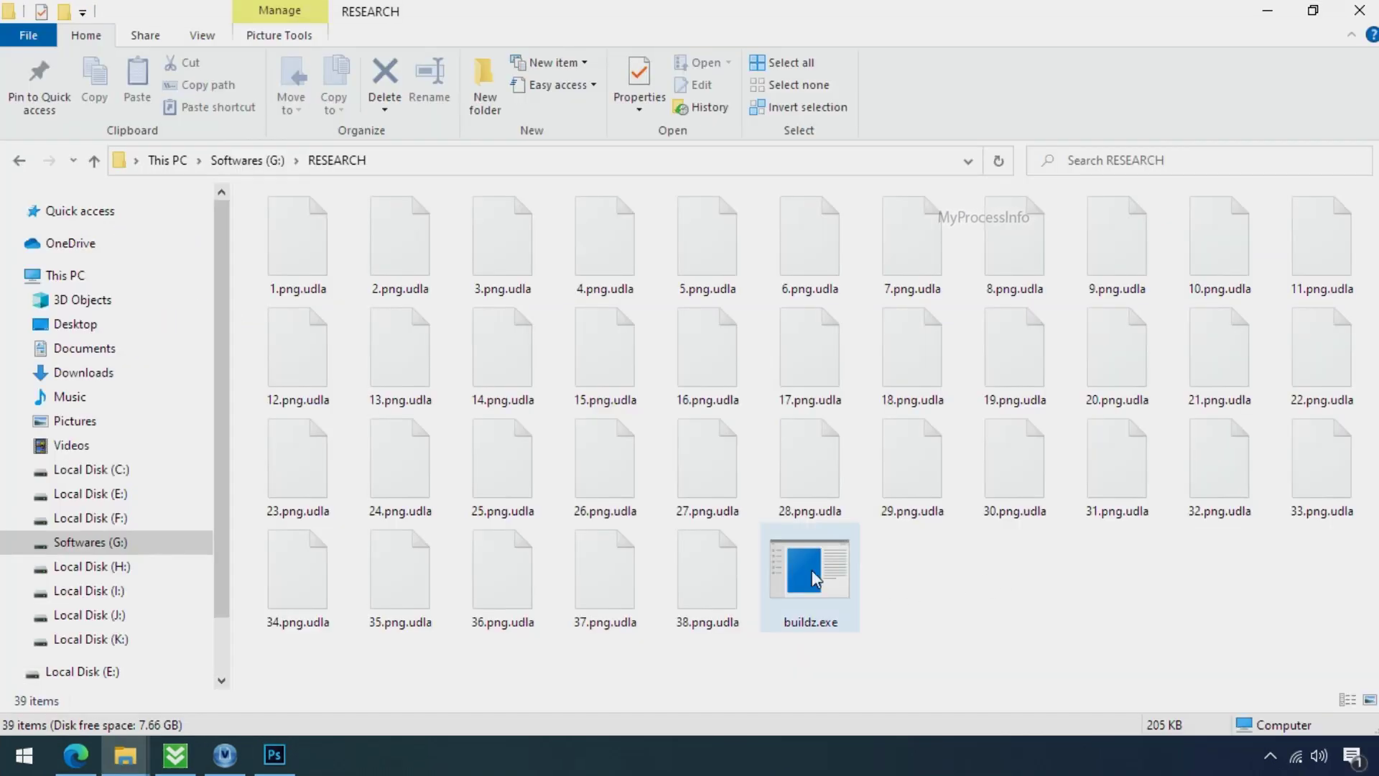
Rename 18.png.udla to 18.png in the RESEARCH folder on drive G:, accepting the extension change.
click(811, 571)
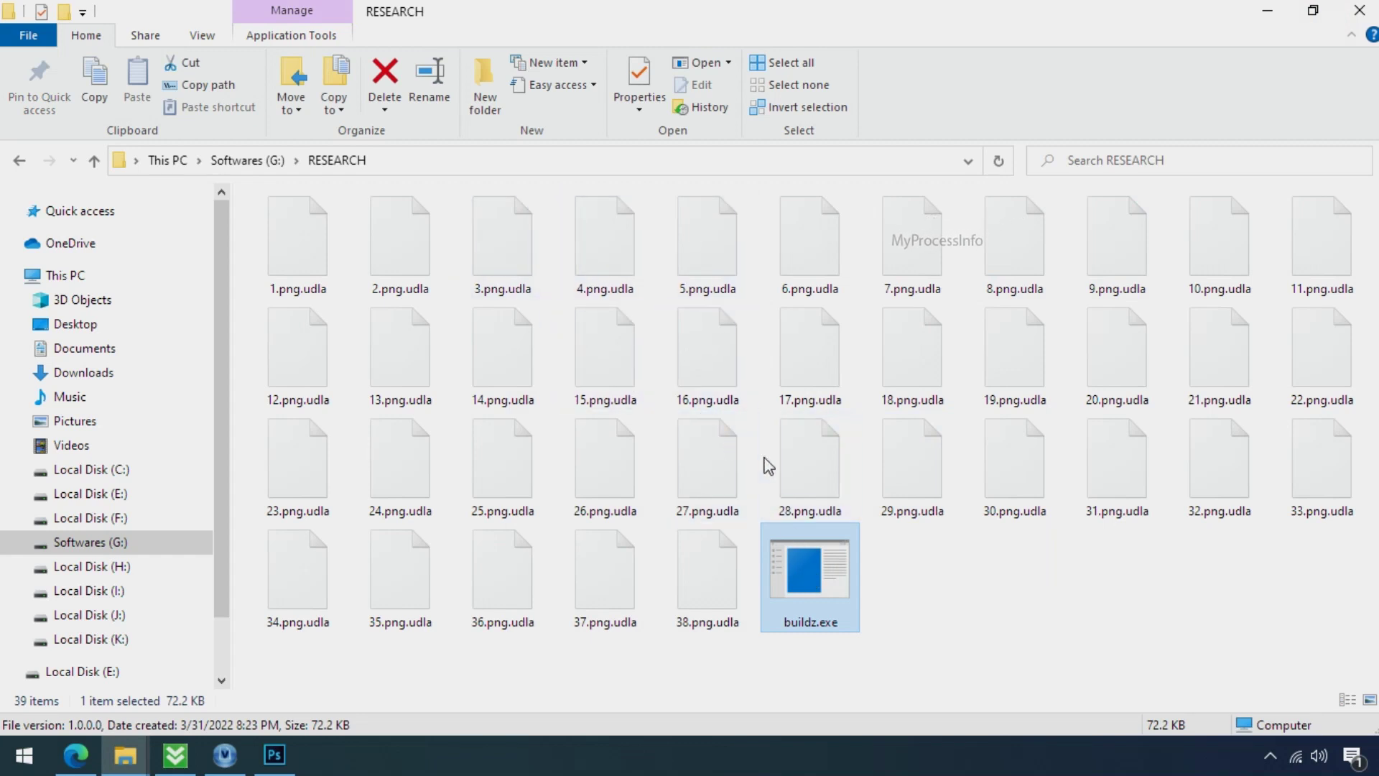
click(916, 370)
click(933, 400)
drag(914, 401, 959, 402)
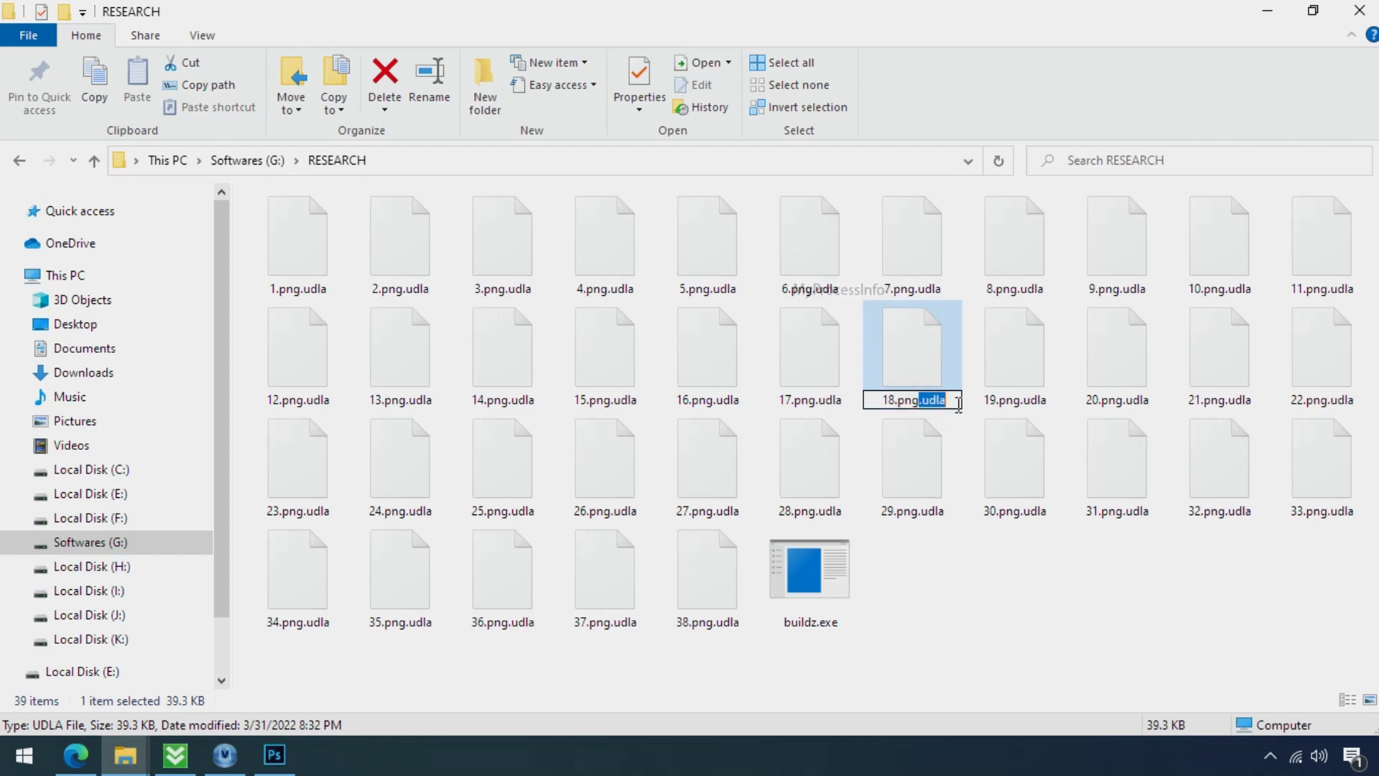
key(BackSpace)
key(Return)
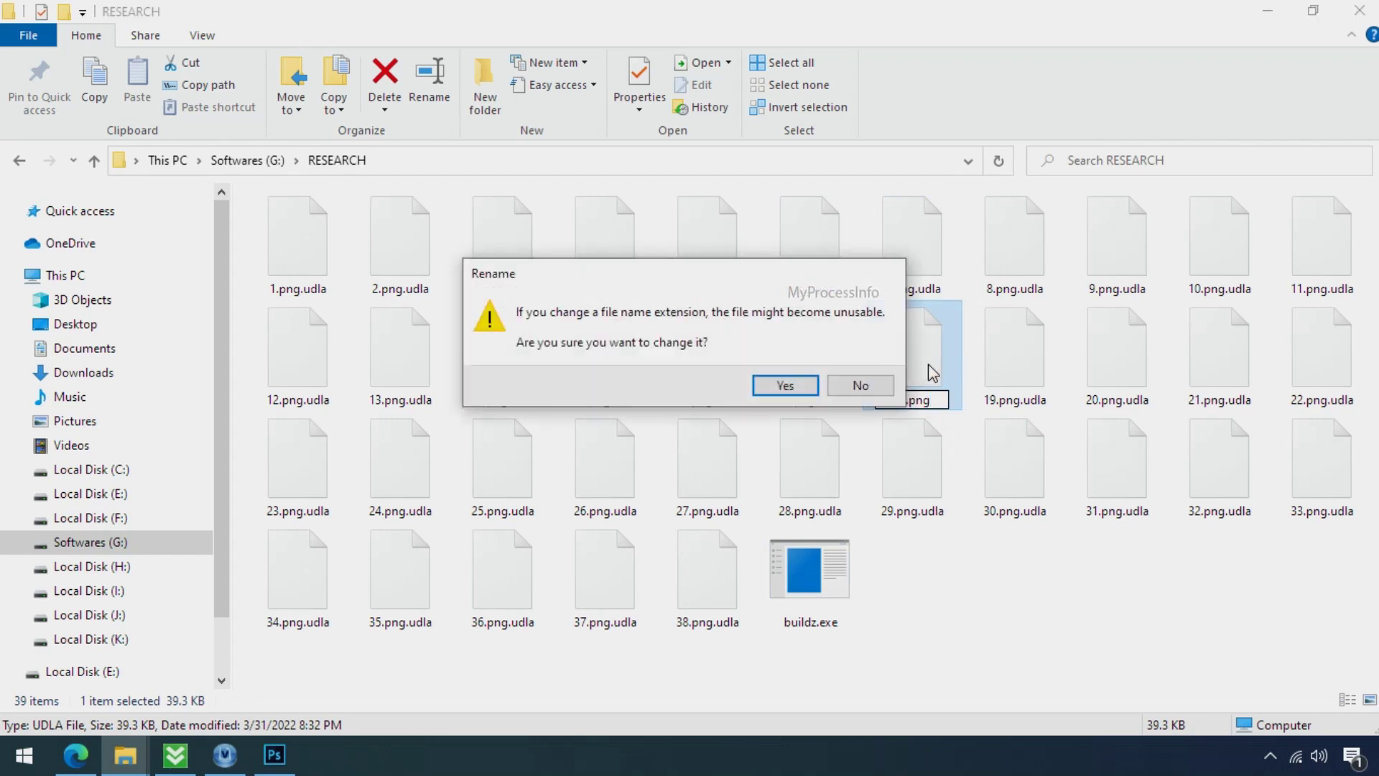
click(782, 382)
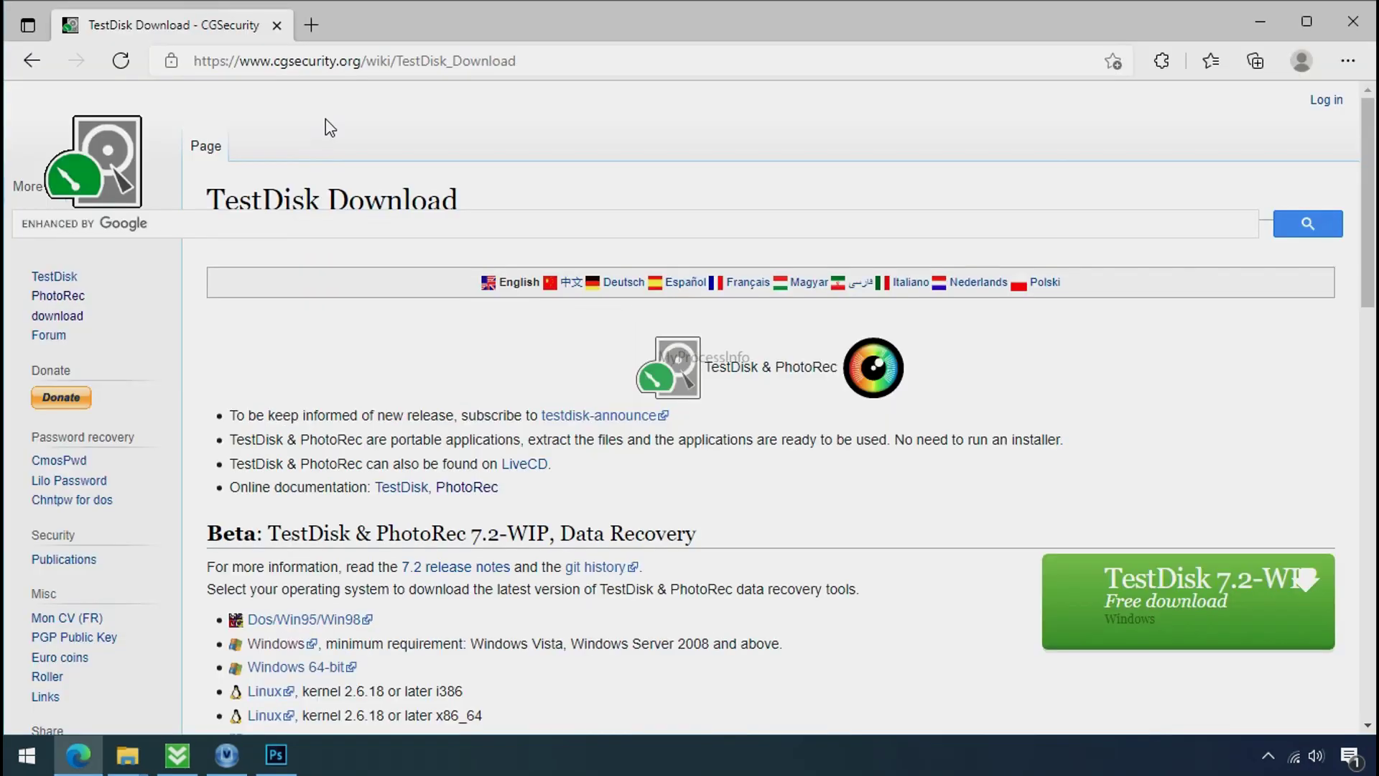
Launch qphotorec_win.exe from the testdisk-7.0 folder and choose drive C: with its NTFS partition as the recovery source.
click(300, 61)
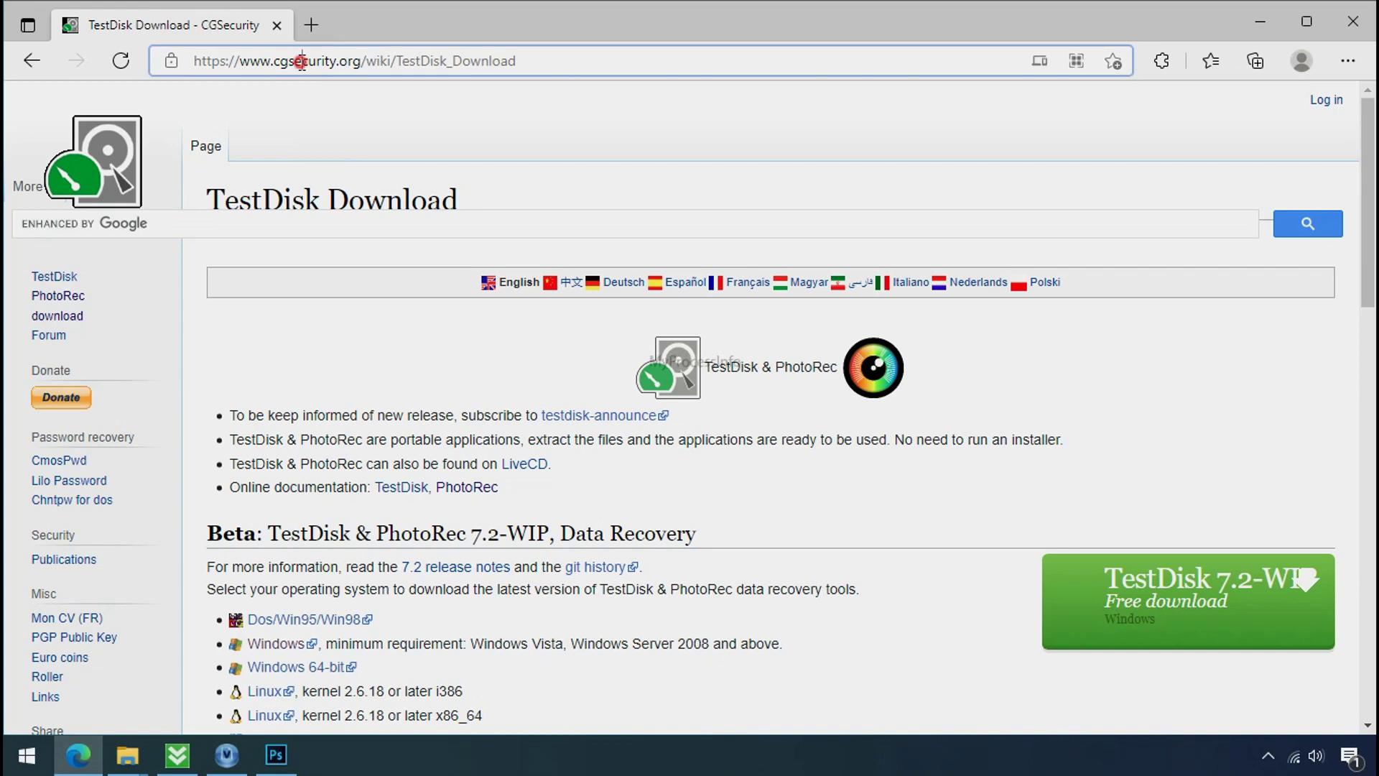
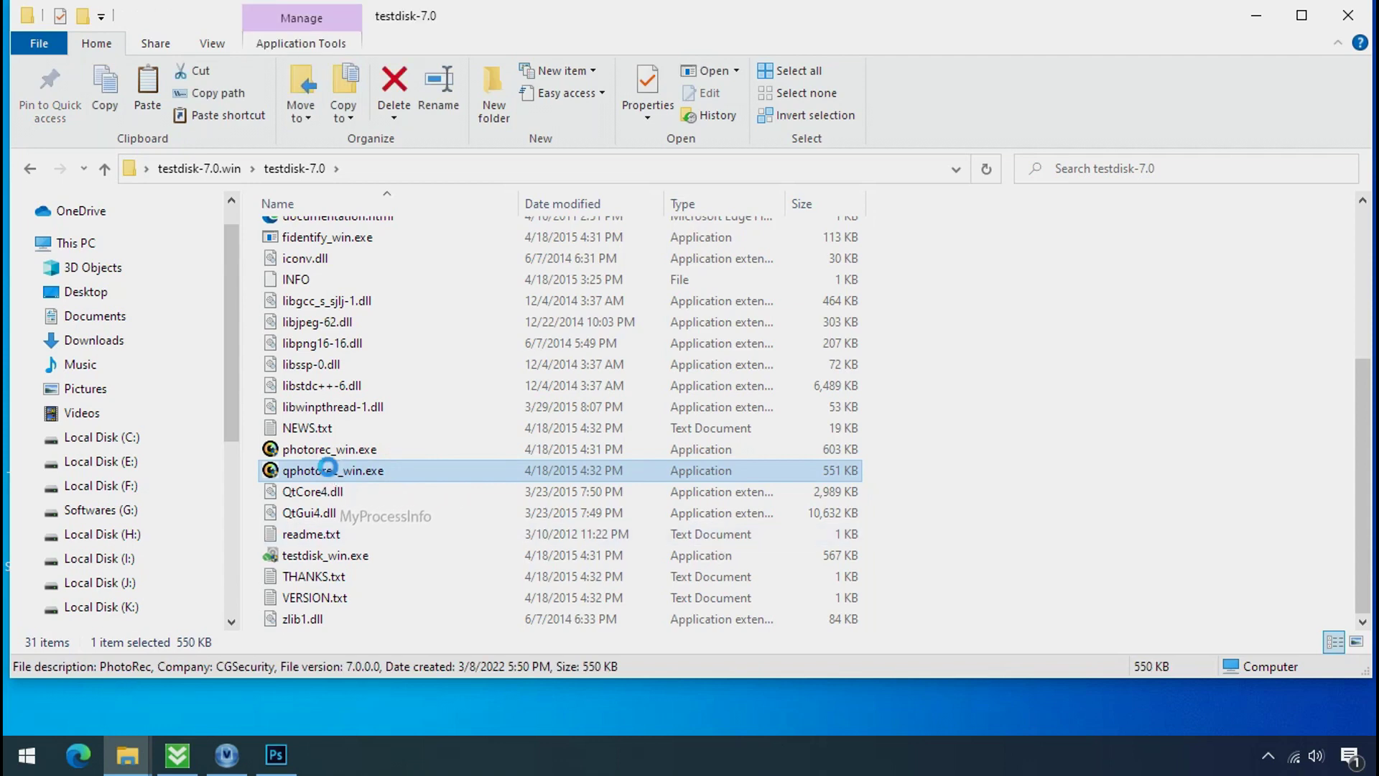
double_click(327, 471)
click(276, 174)
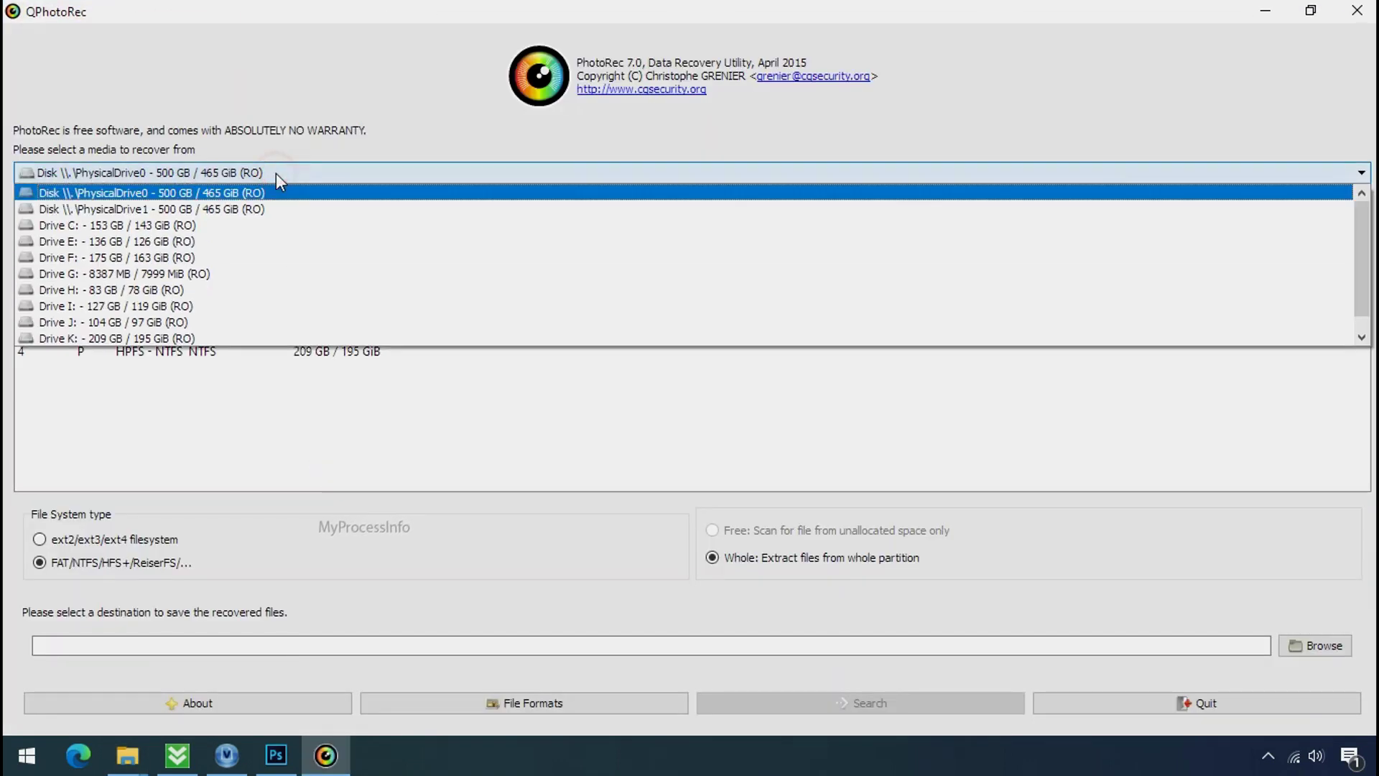
click(287, 225)
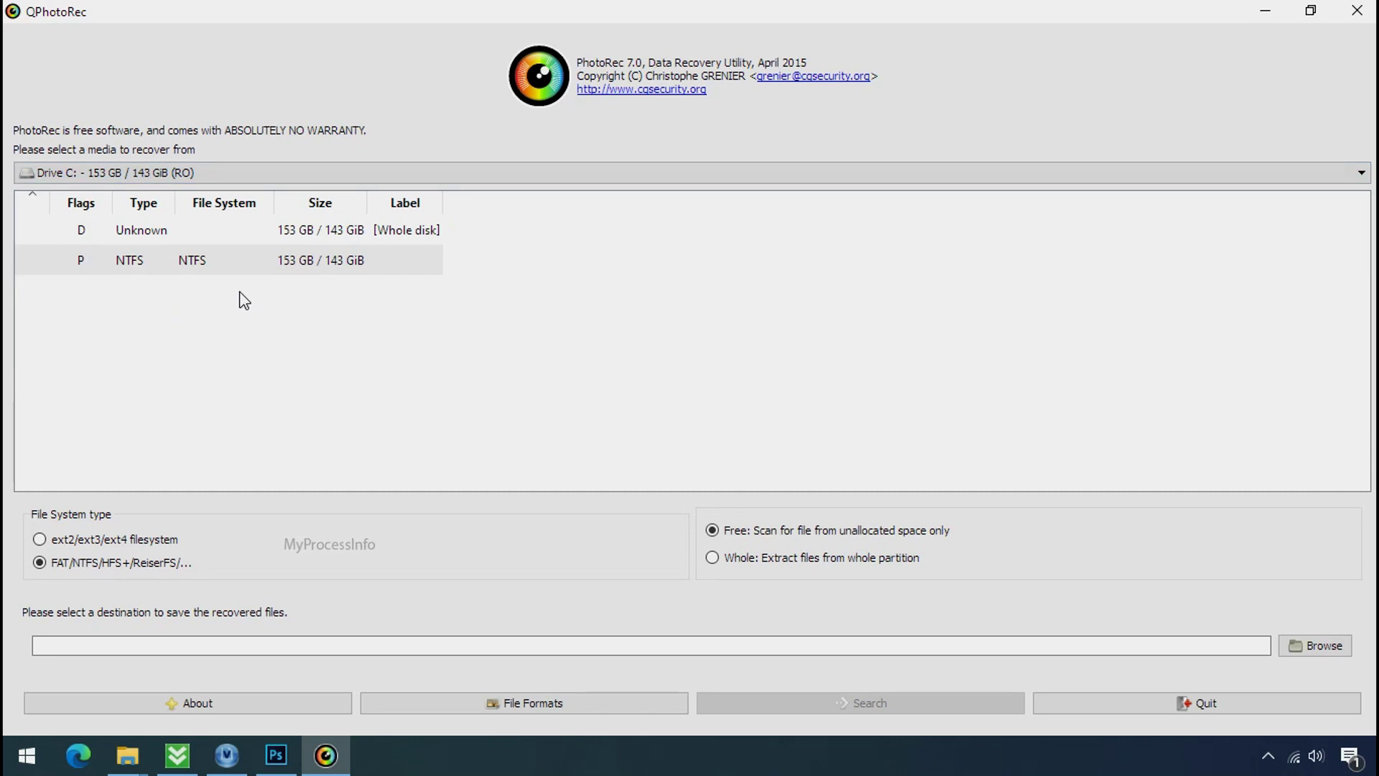
Limit the file formats to recover to jpg and png only, clearing all other formats.
click(507, 703)
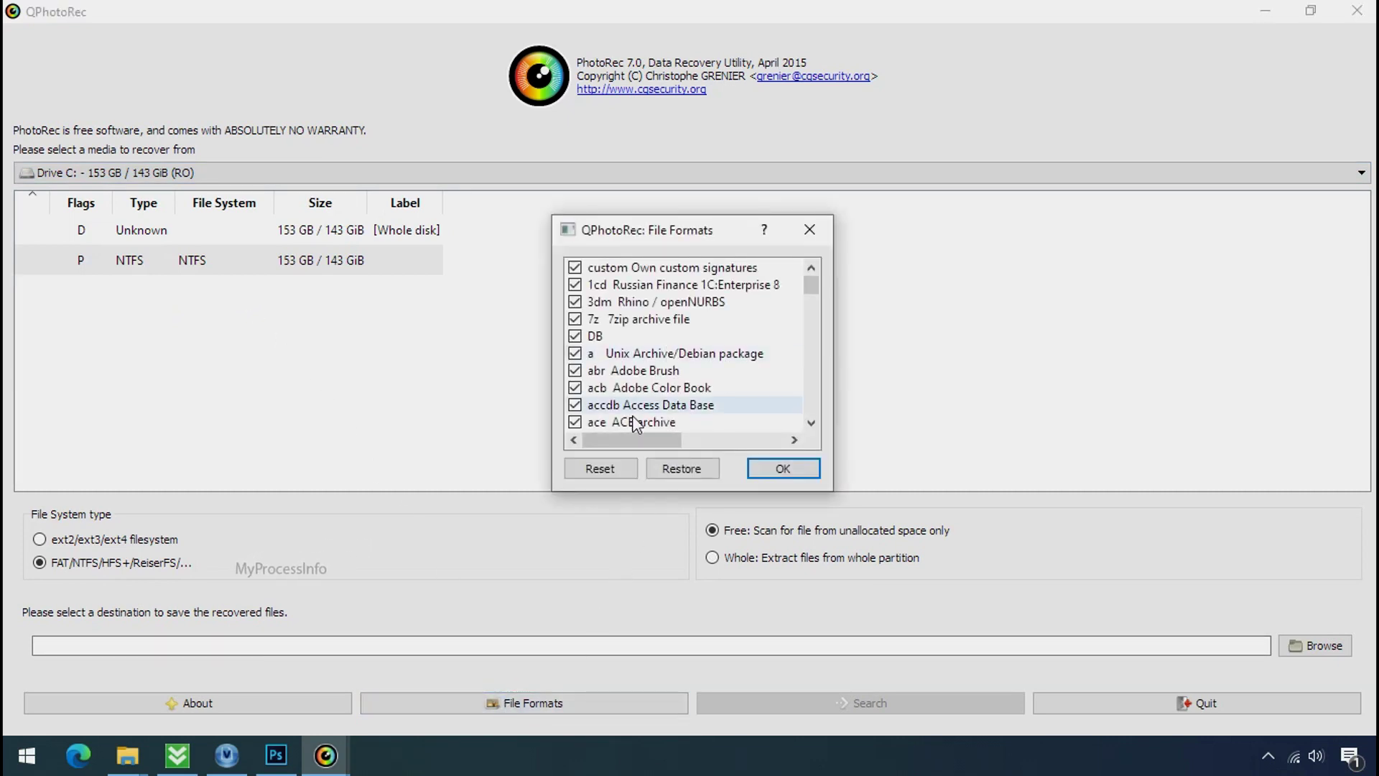
click(615, 472)
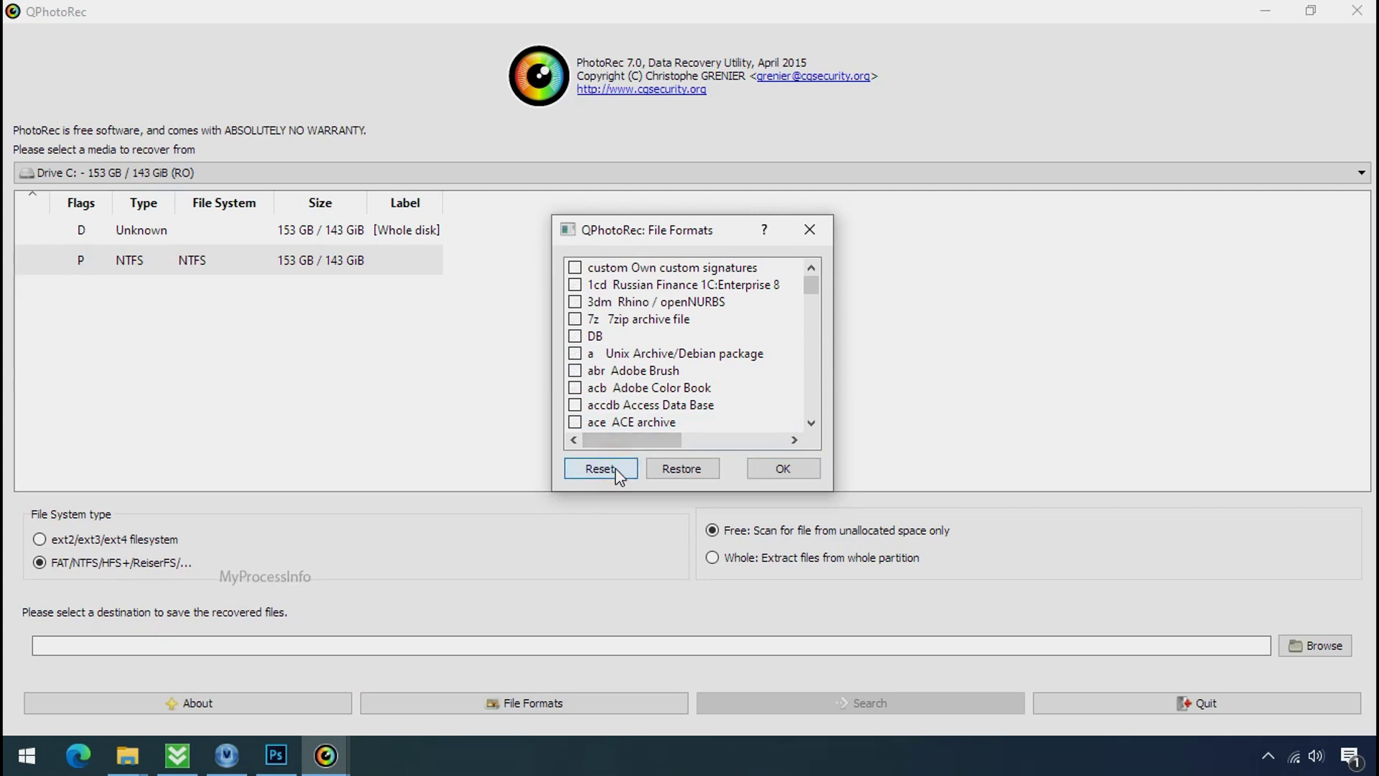
click(620, 386)
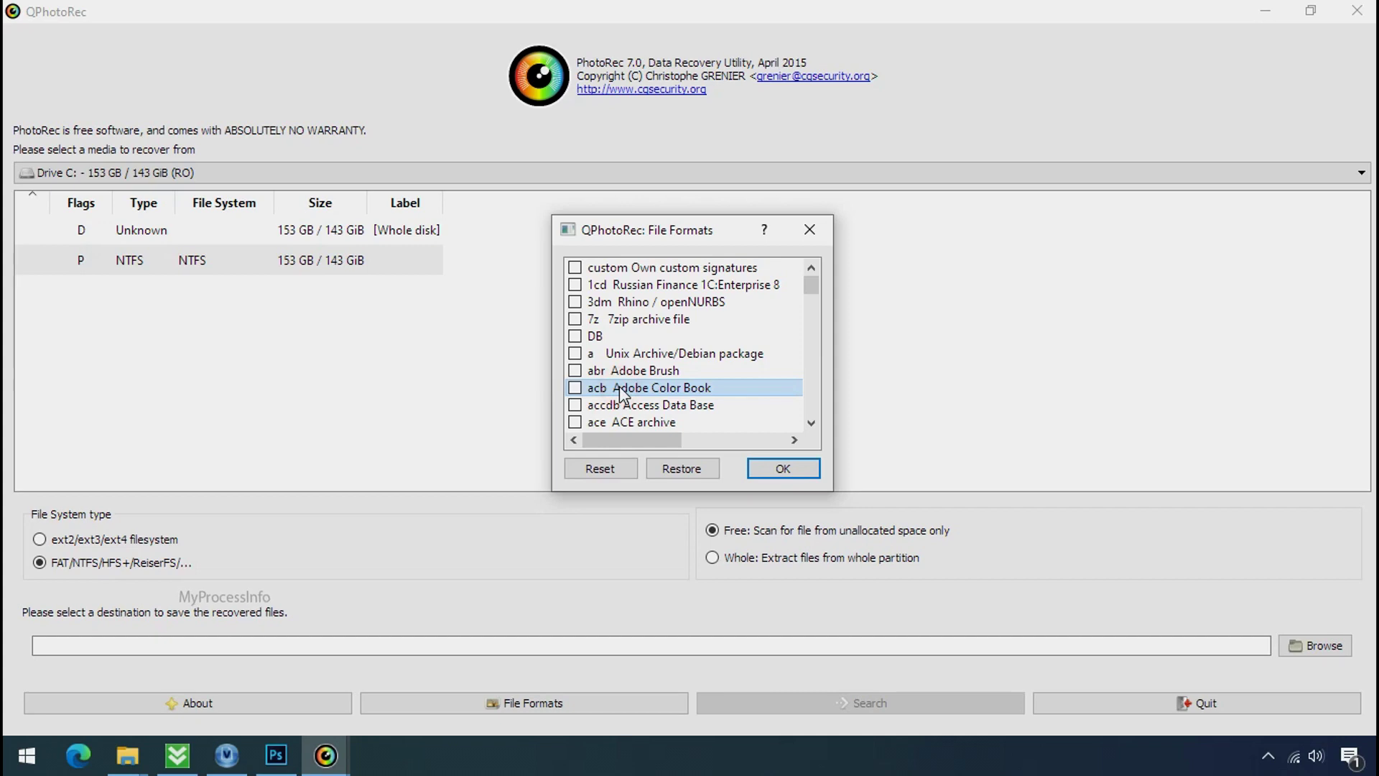
key(j)
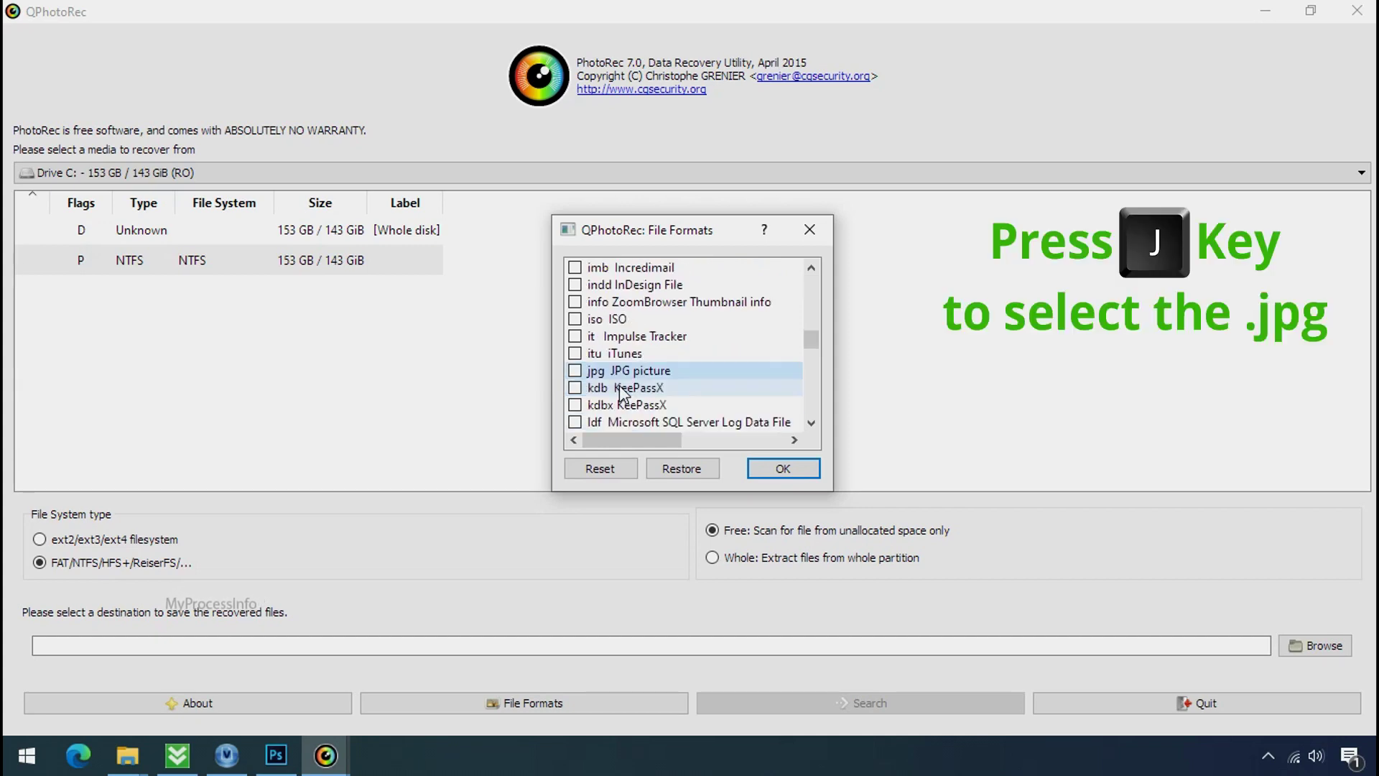
click(578, 371)
key(p)
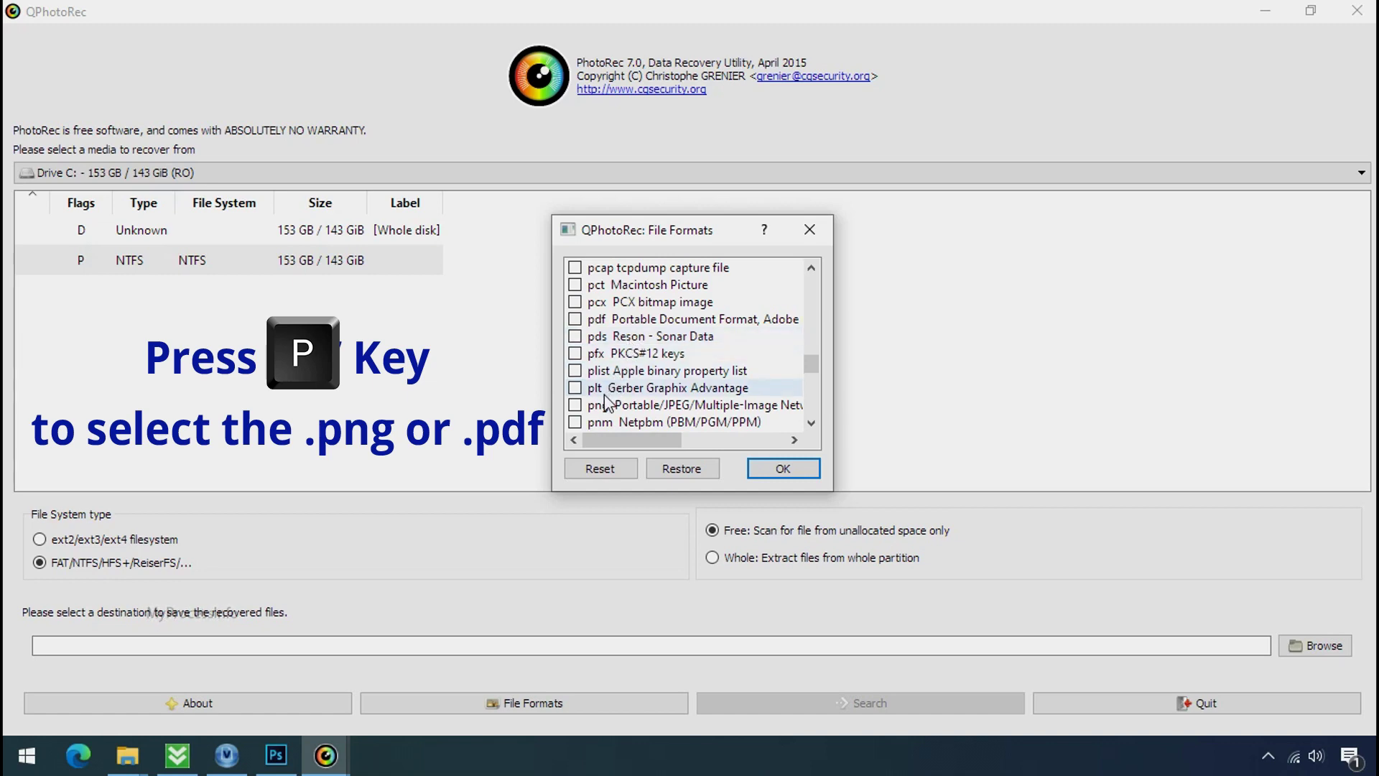
click(576, 406)
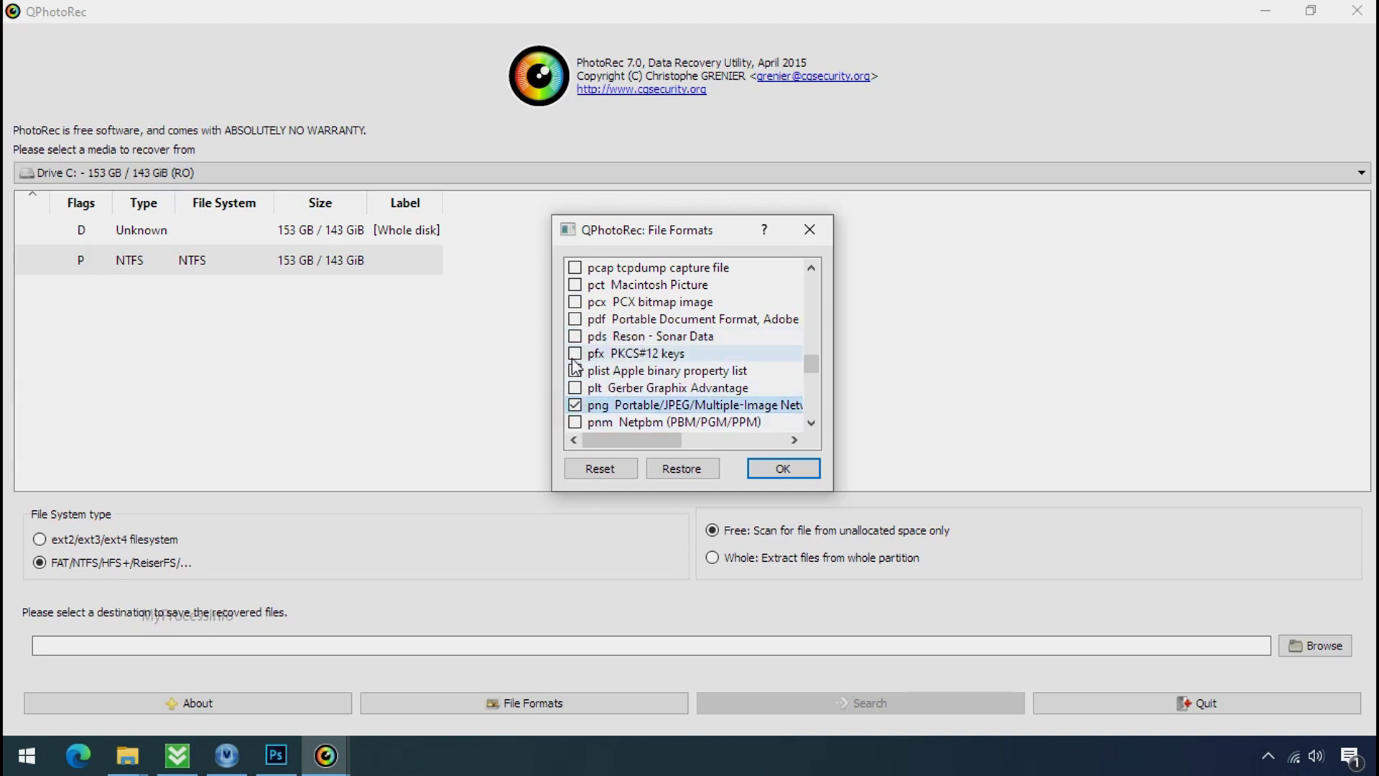
click(779, 474)
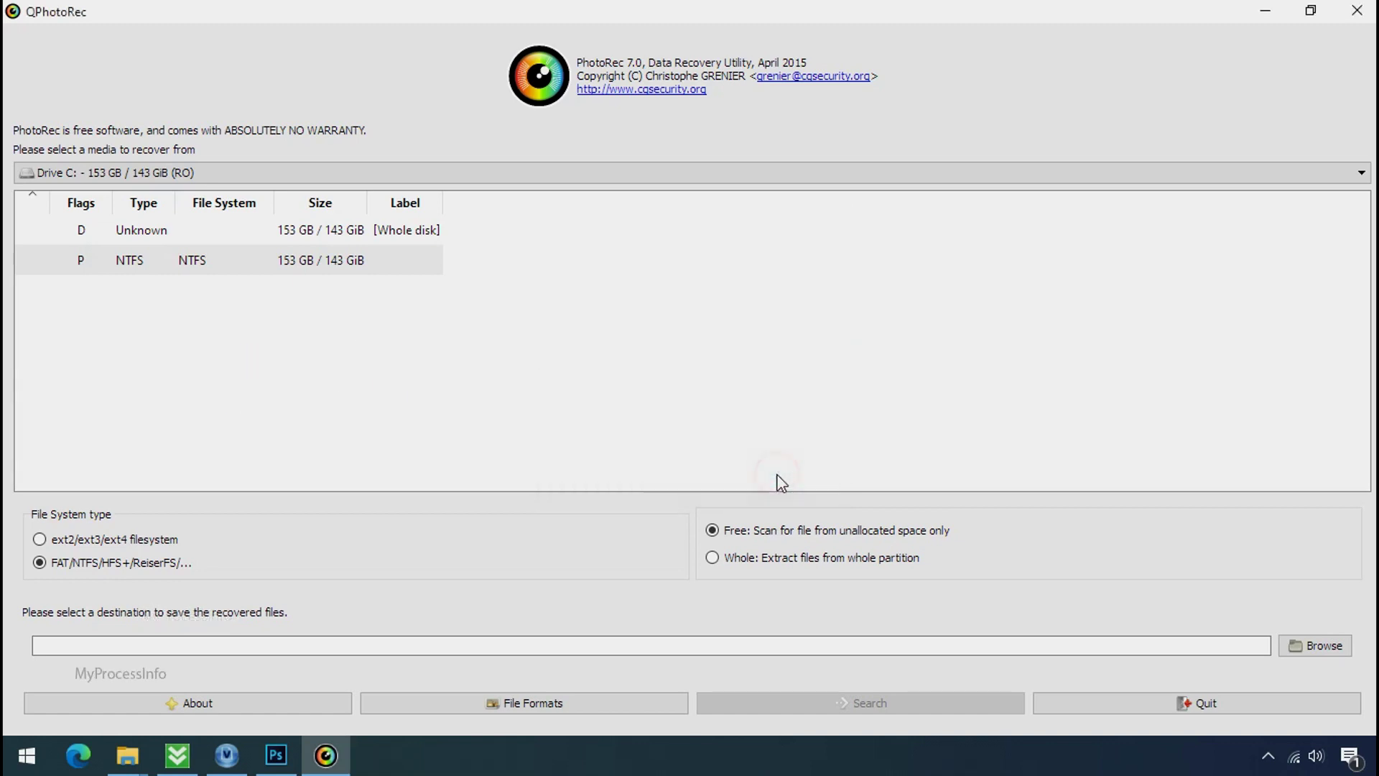
Create a folder named Recovery on Softwares (G:) and set it as the destination for the recovered files.
click(1342, 646)
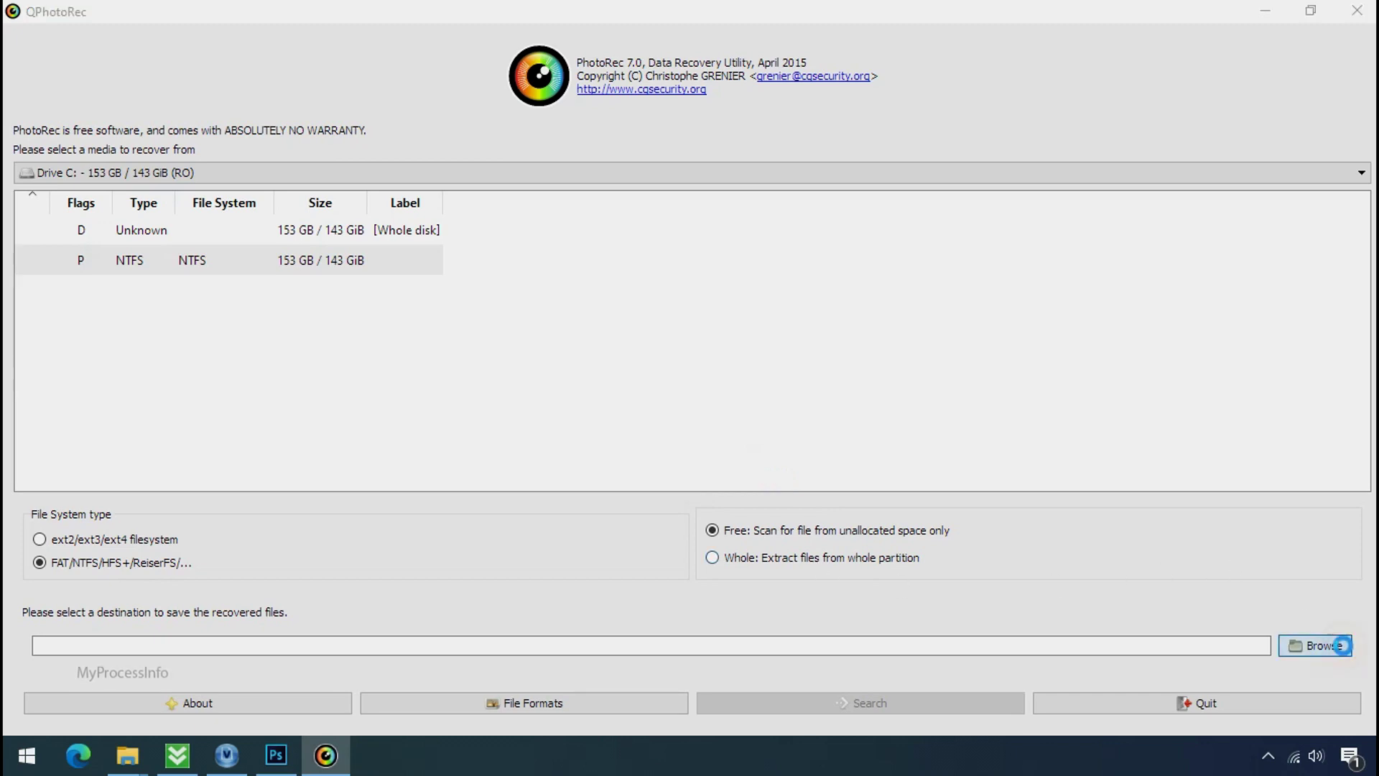
click(244, 256)
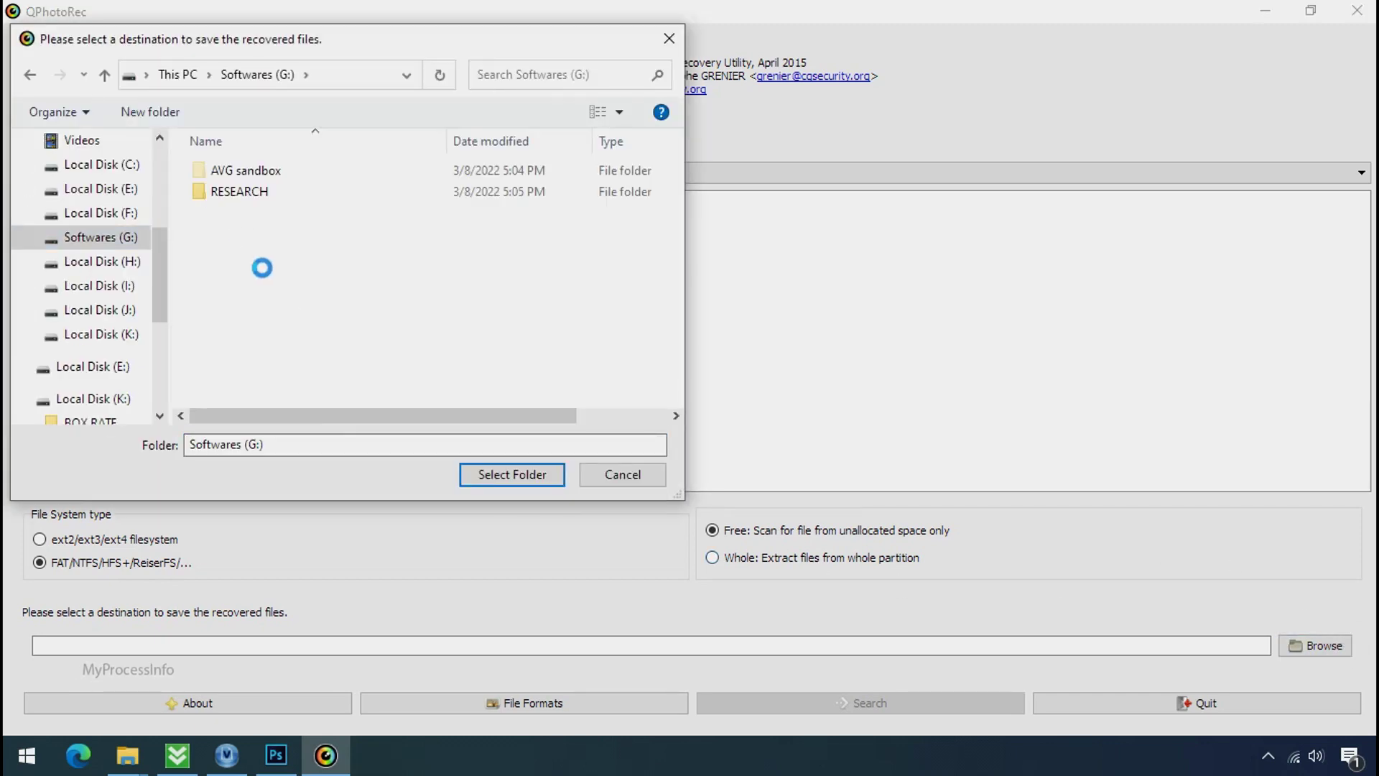
right_click(248, 259)
mouse_move(287, 486)
click(573, 495)
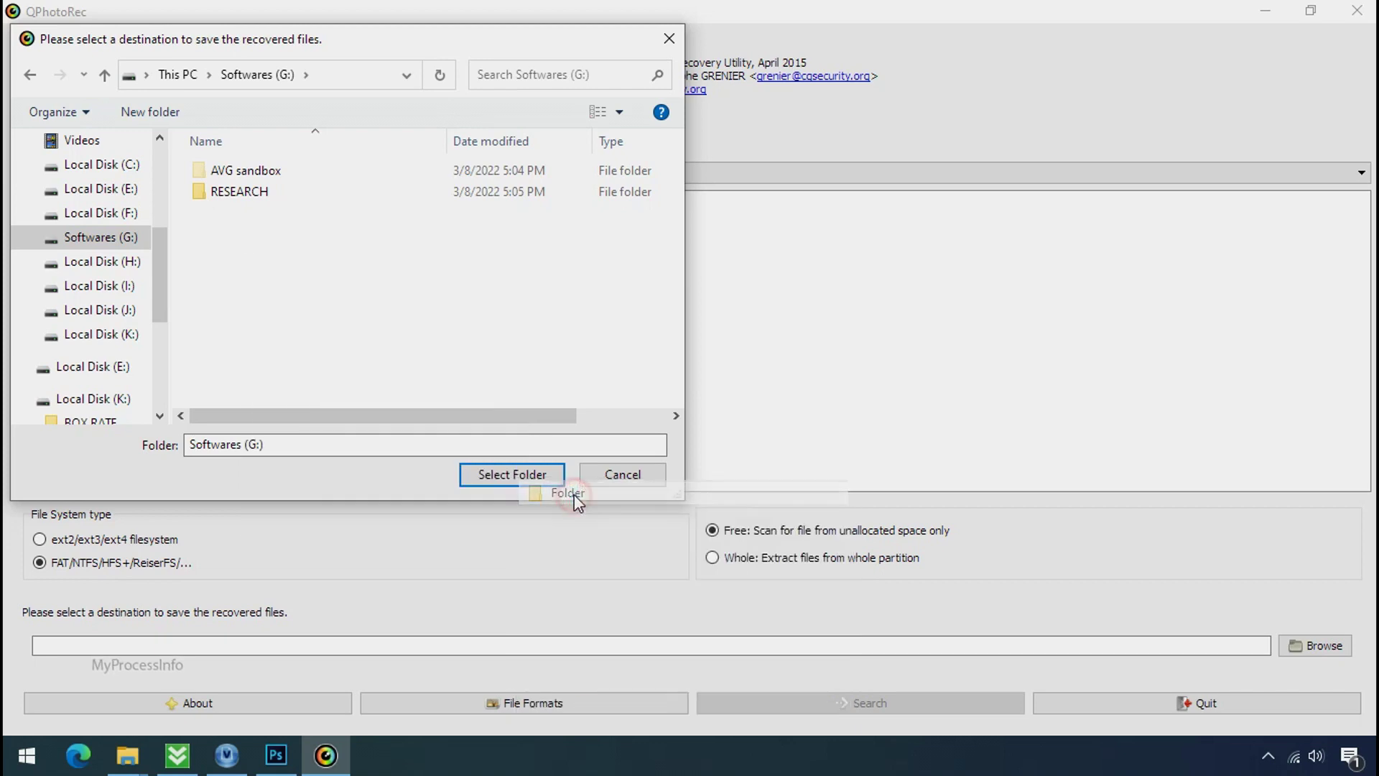
text(Recovery)
key(Return)
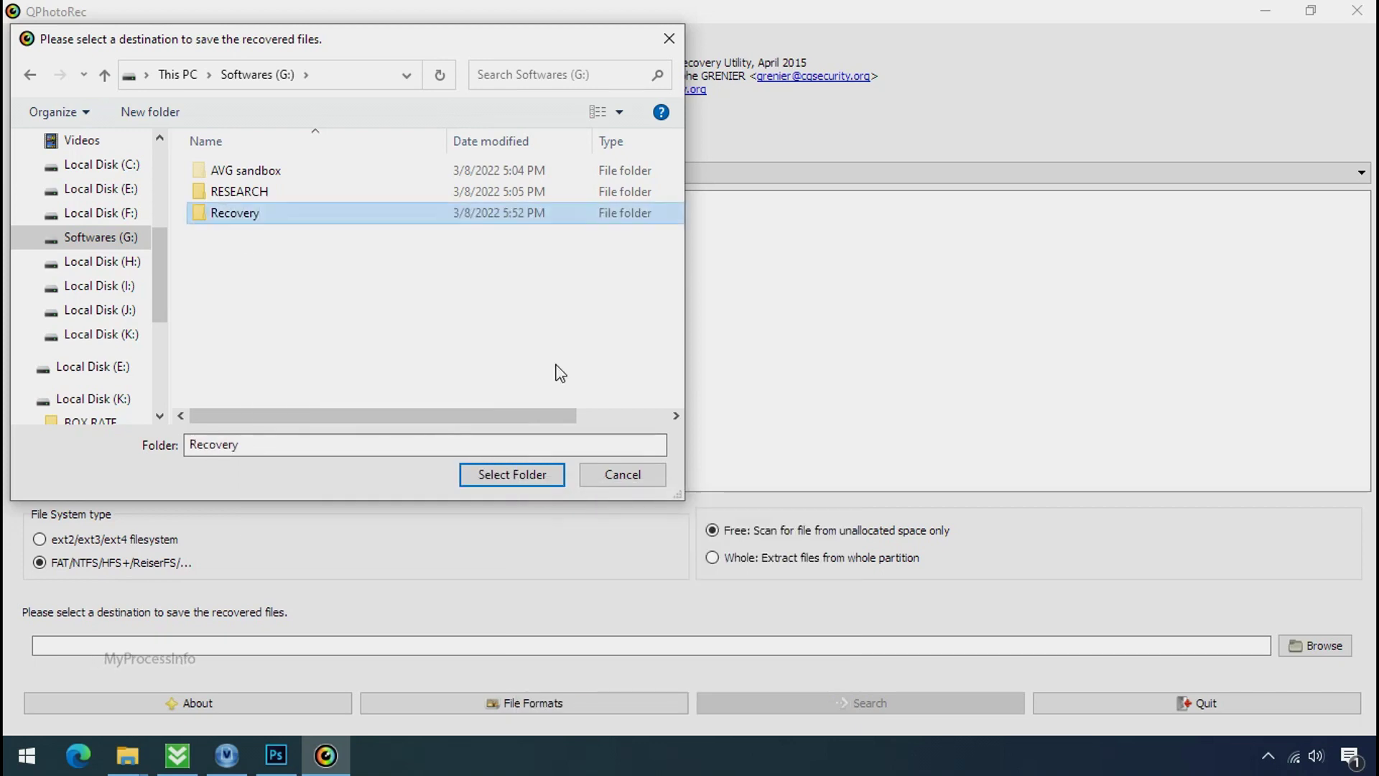
click(513, 479)
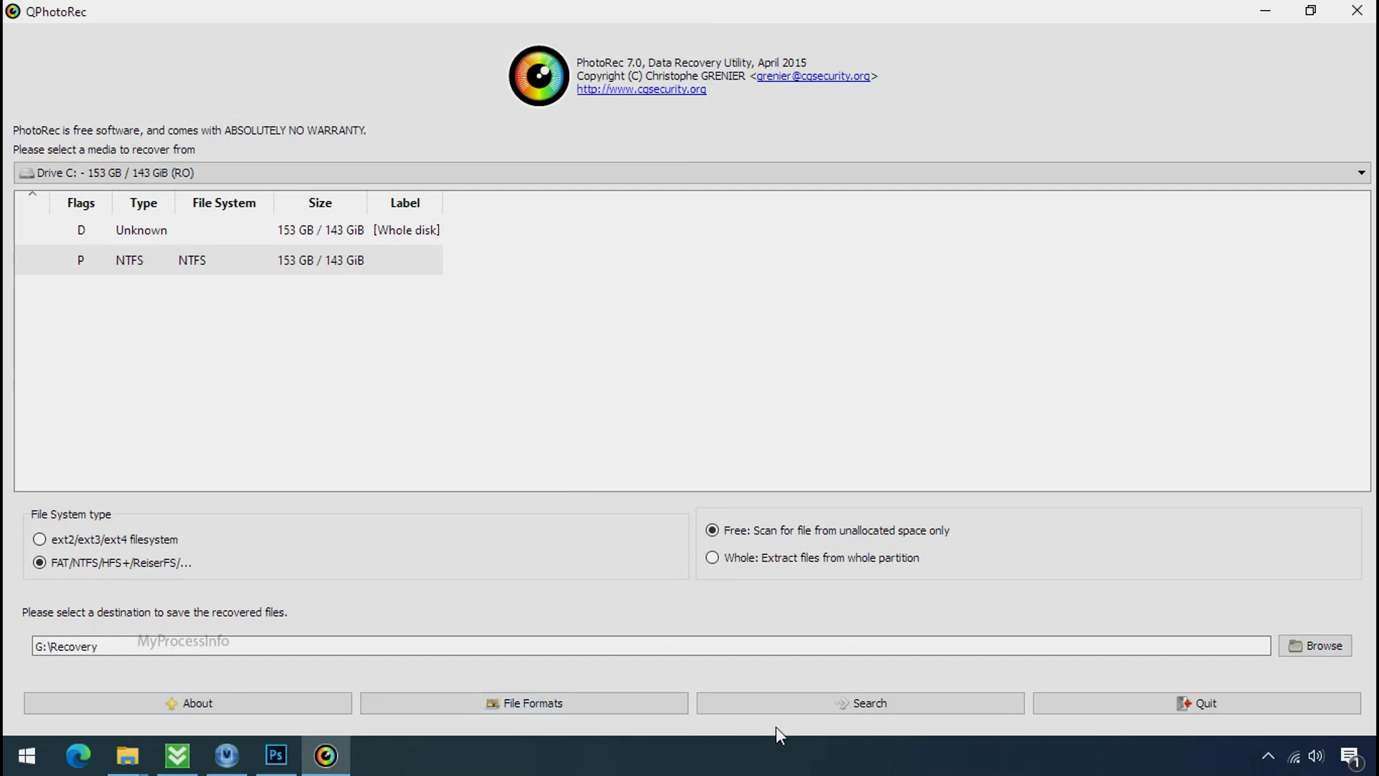
Start the recovery search, shrink the QPhotoRec window and open a recup_dir subfolder of G:\Recovery in File Explorer.
click(867, 704)
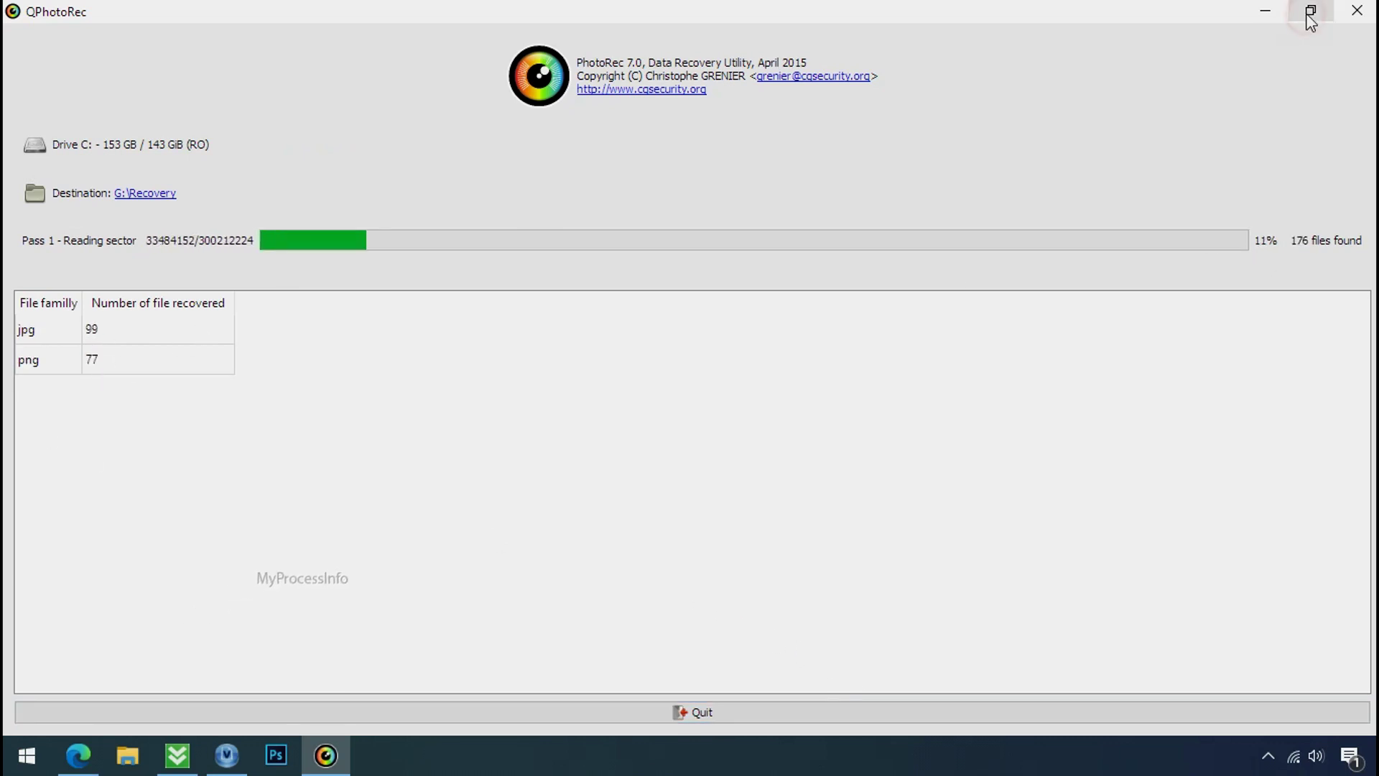
click(1311, 10)
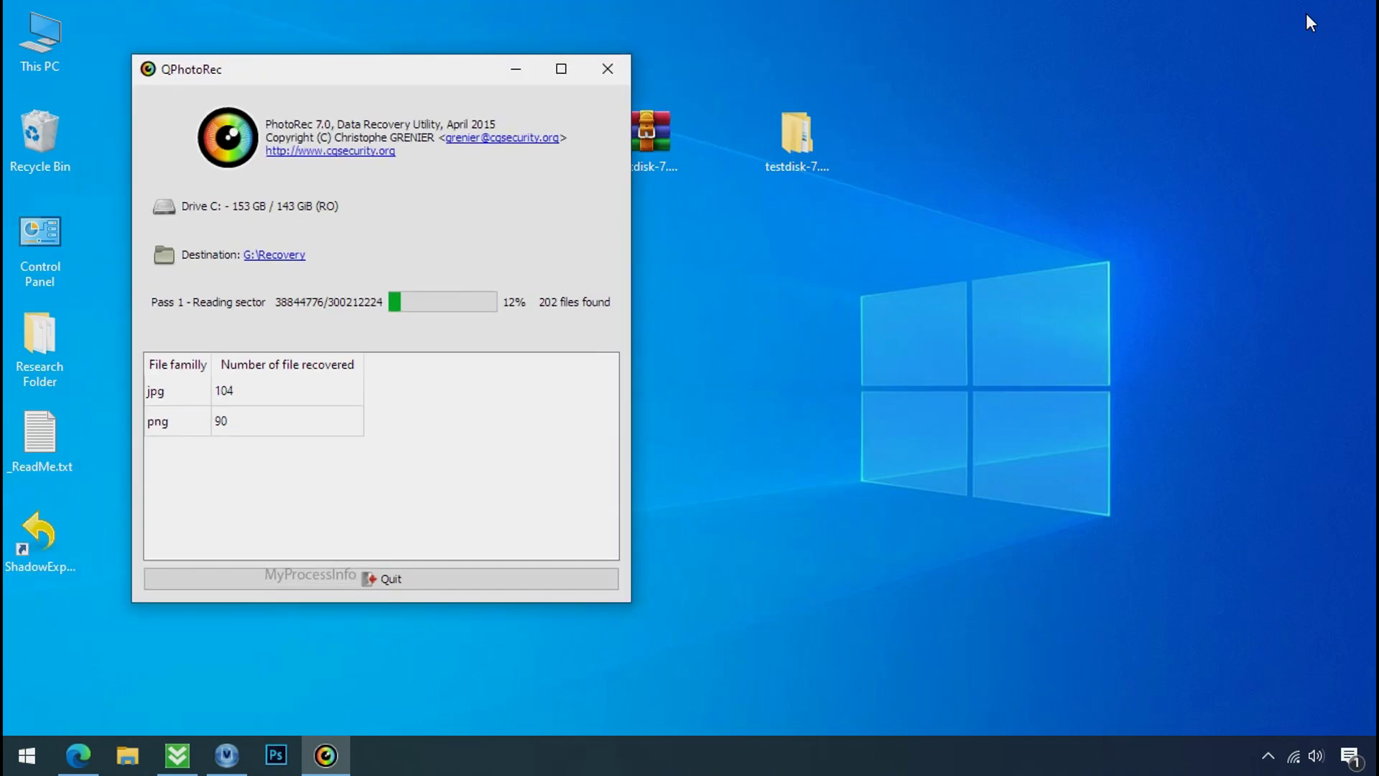
click(127, 754)
double_click(308, 234)
double_click(315, 255)
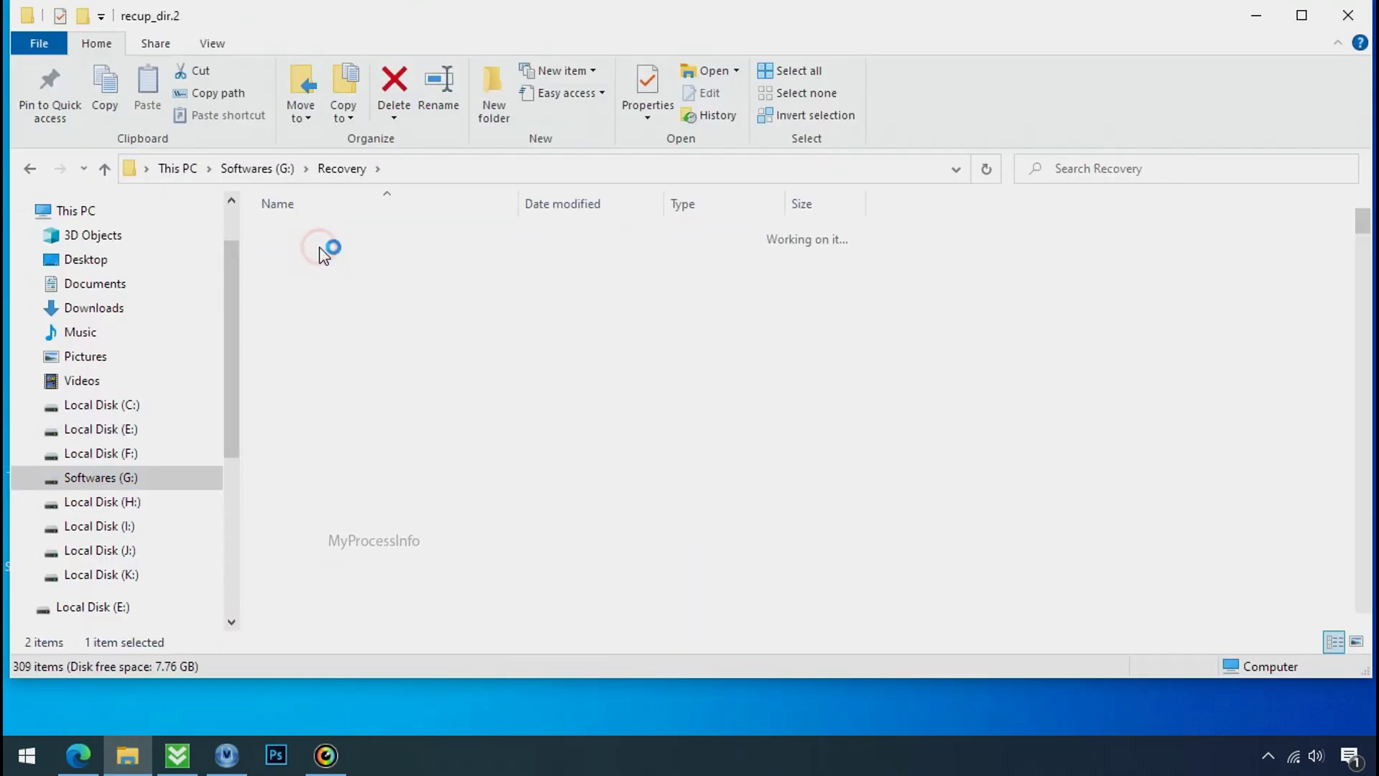
Look through the recovered files in recup_dir.3, view t69529856.jpg in Photos and close it.
scroll(451, 339, down, 3)
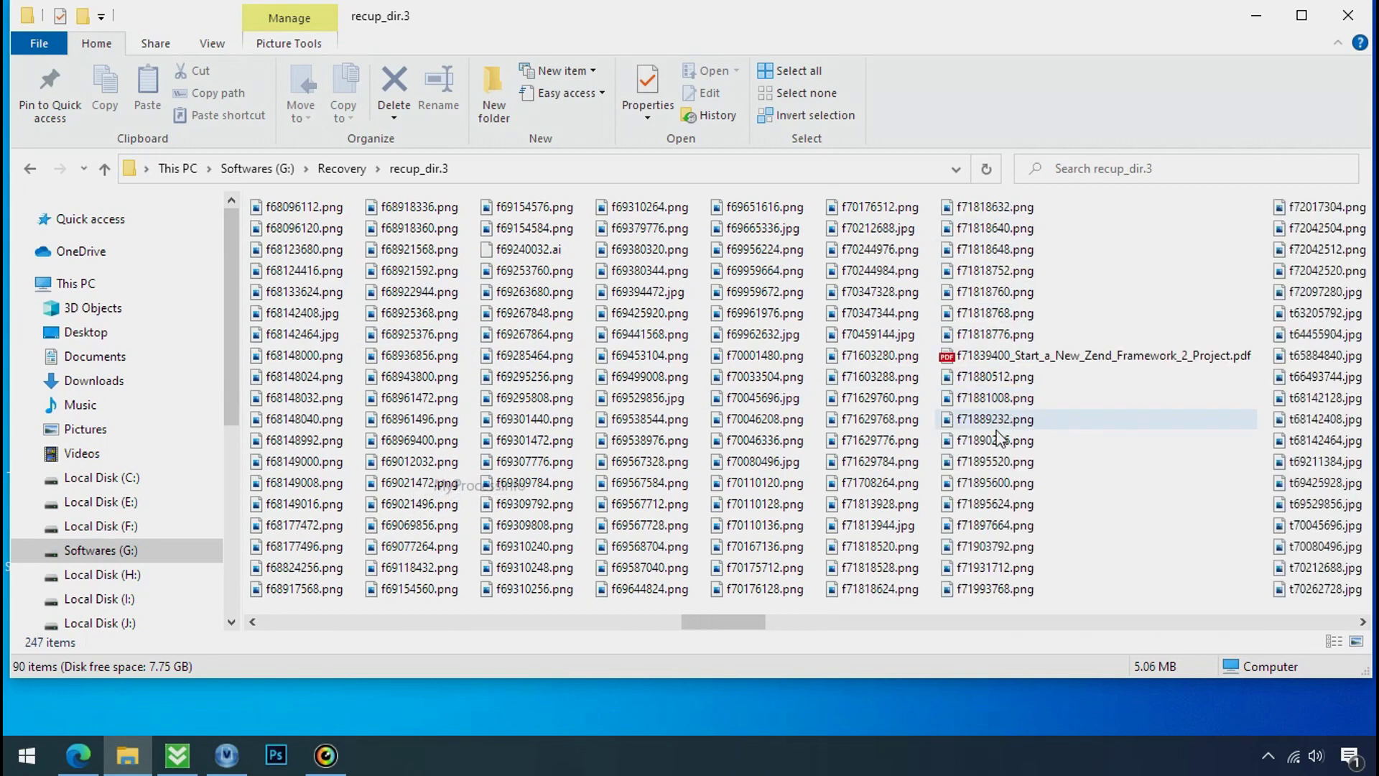
scroll(995, 441, down, 2)
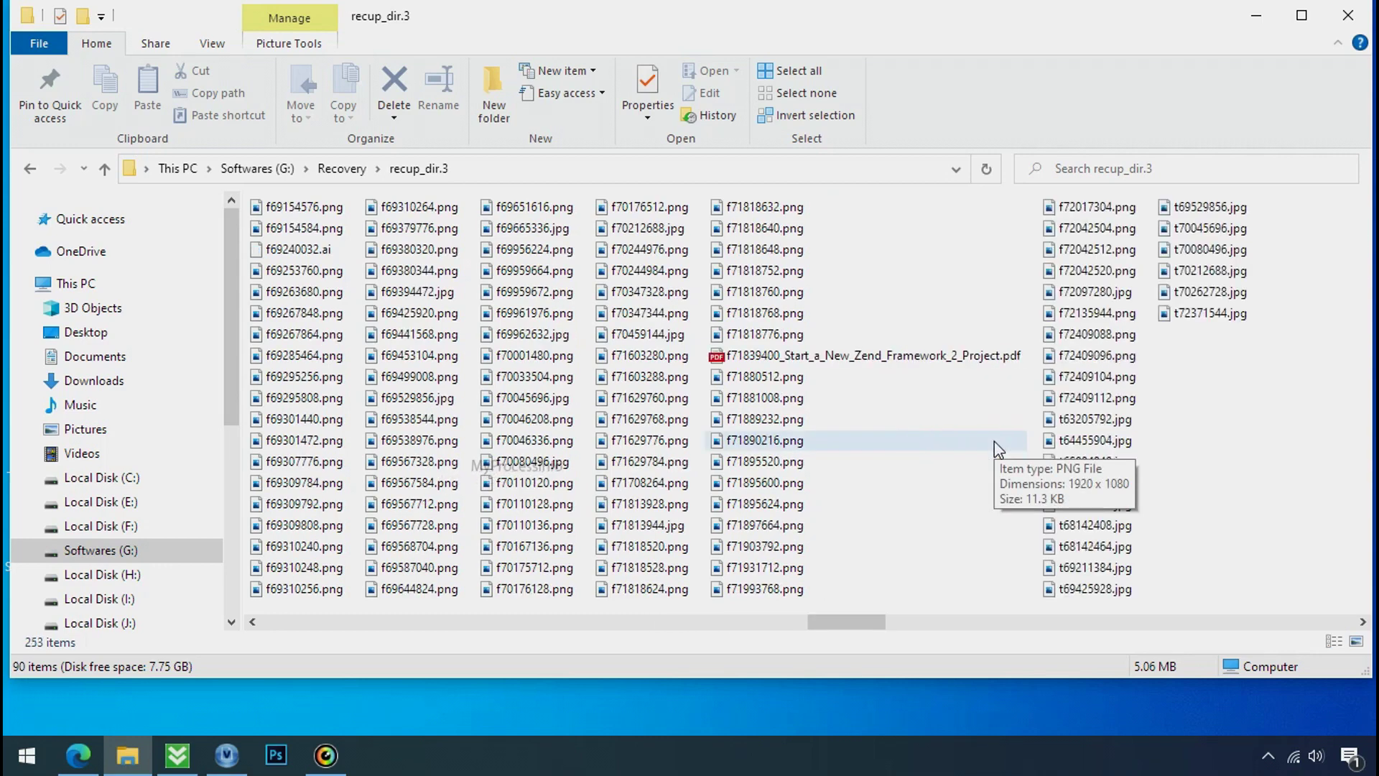
scroll(994, 441, down, 2)
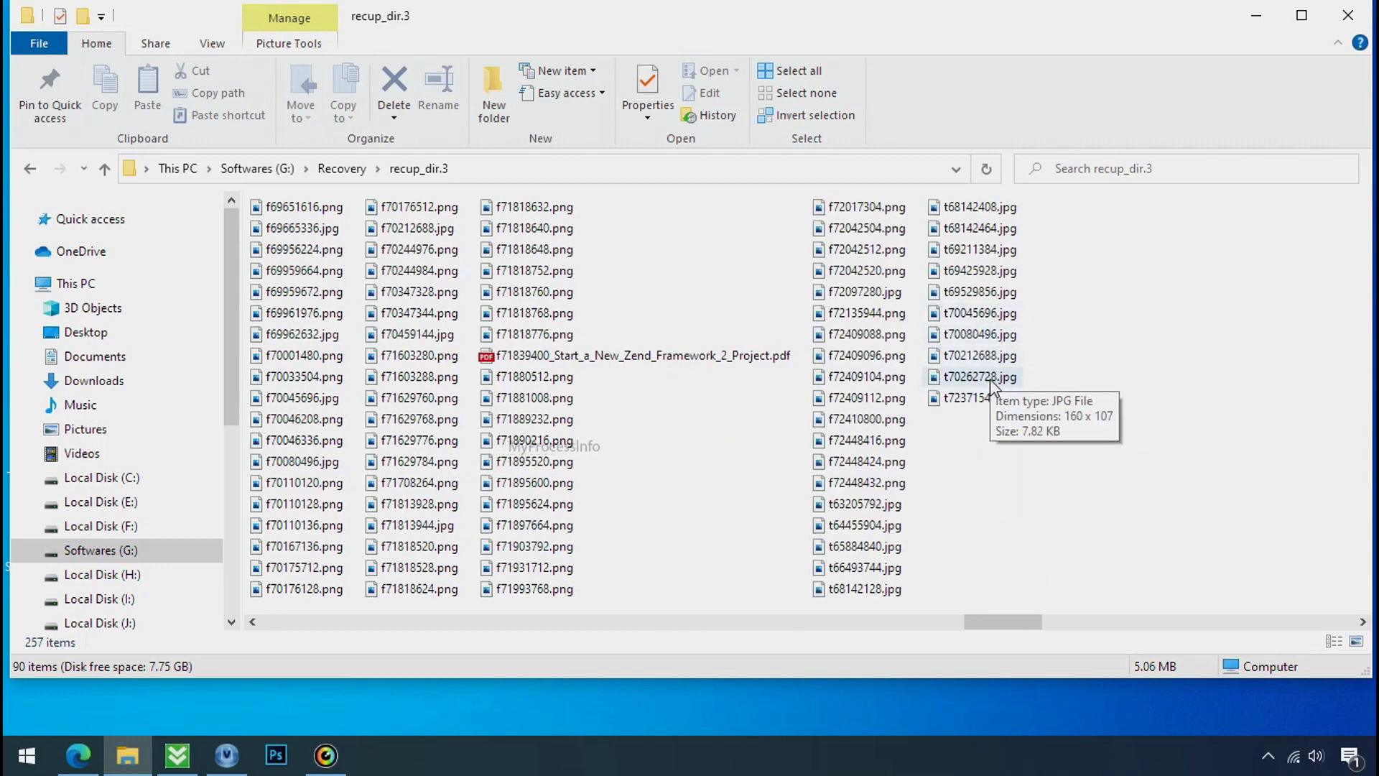
scroll(947, 474, down, 3)
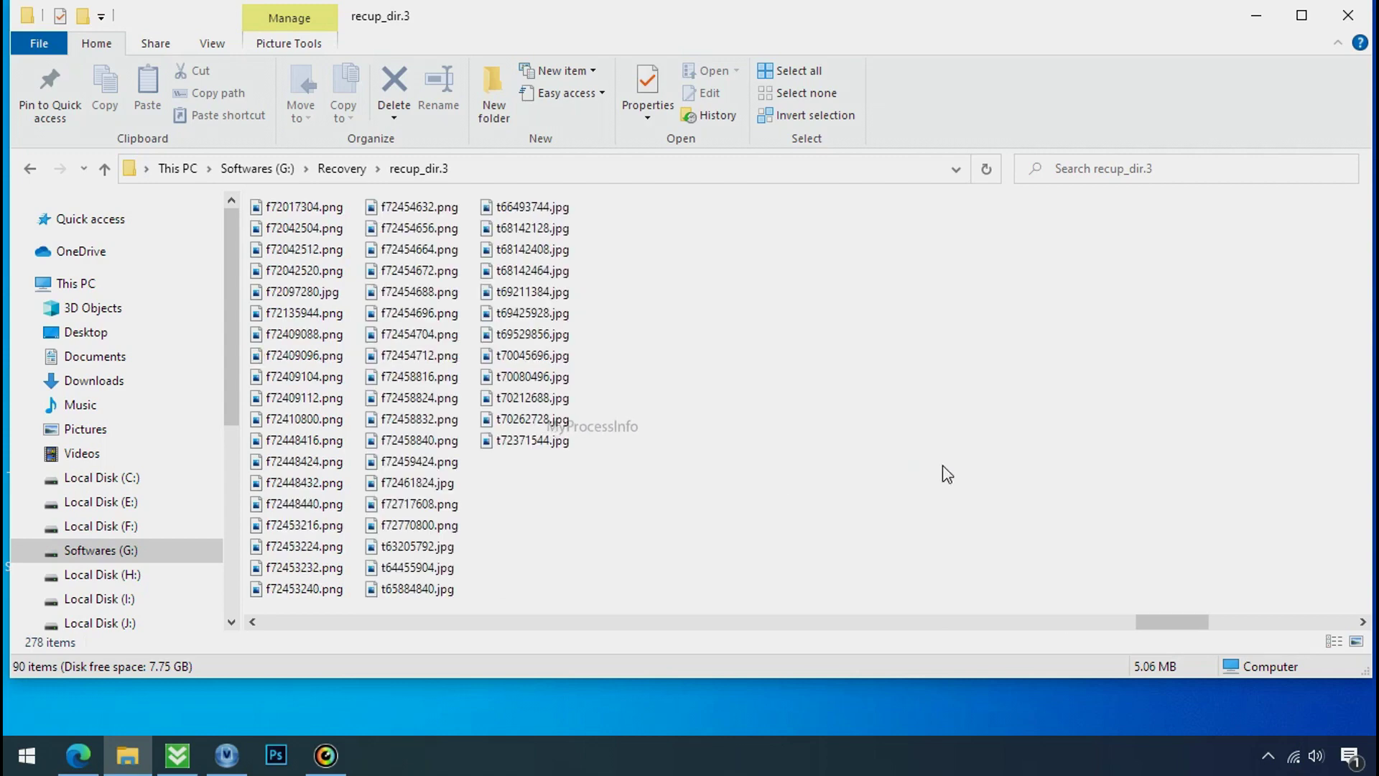
click(546, 365)
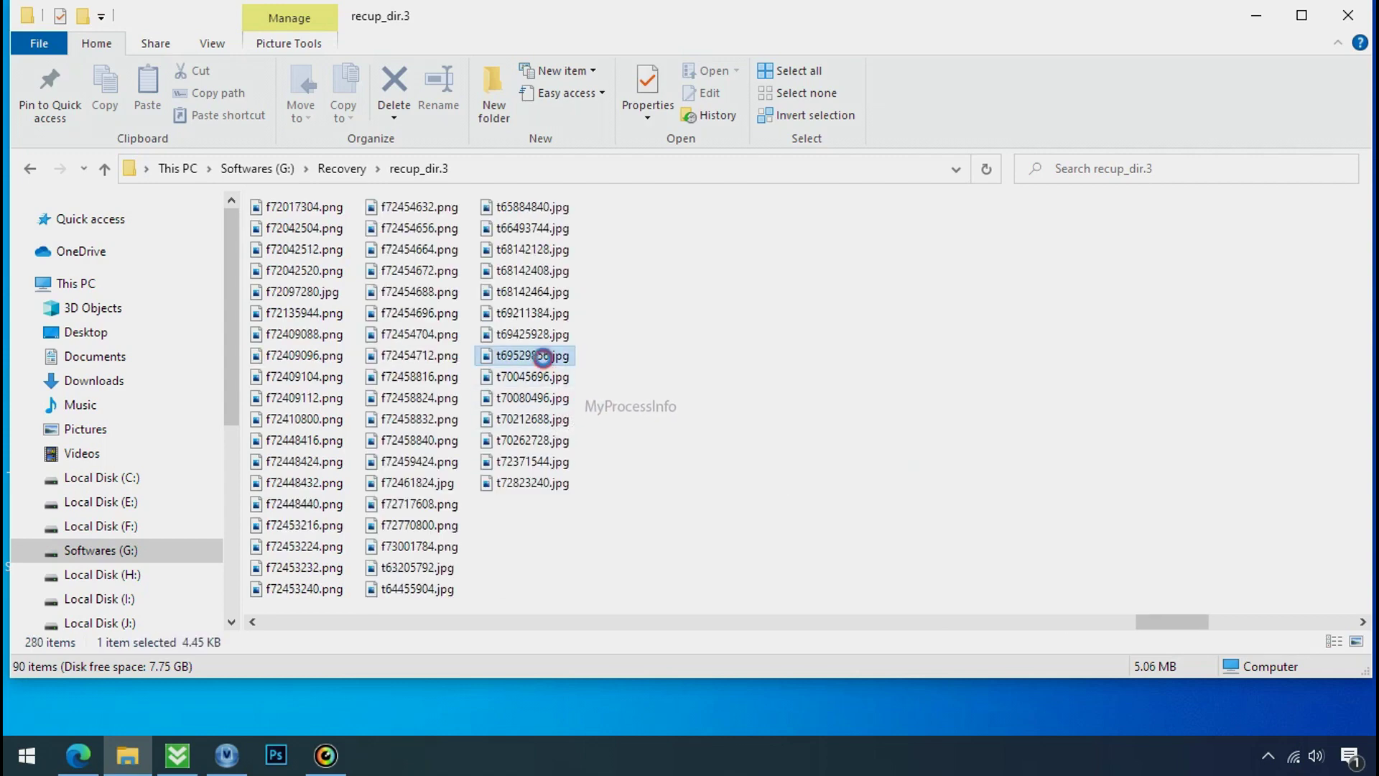
double_click(545, 357)
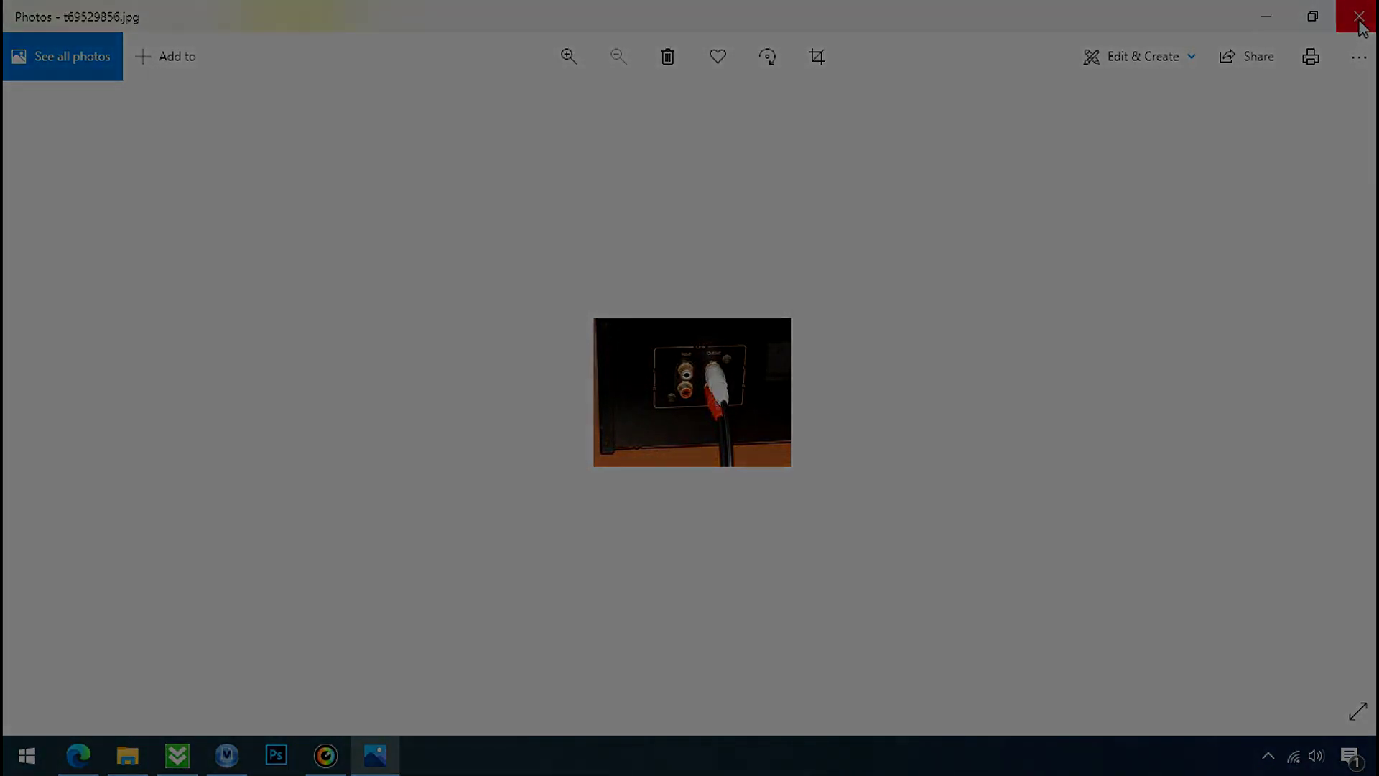
click(1359, 17)
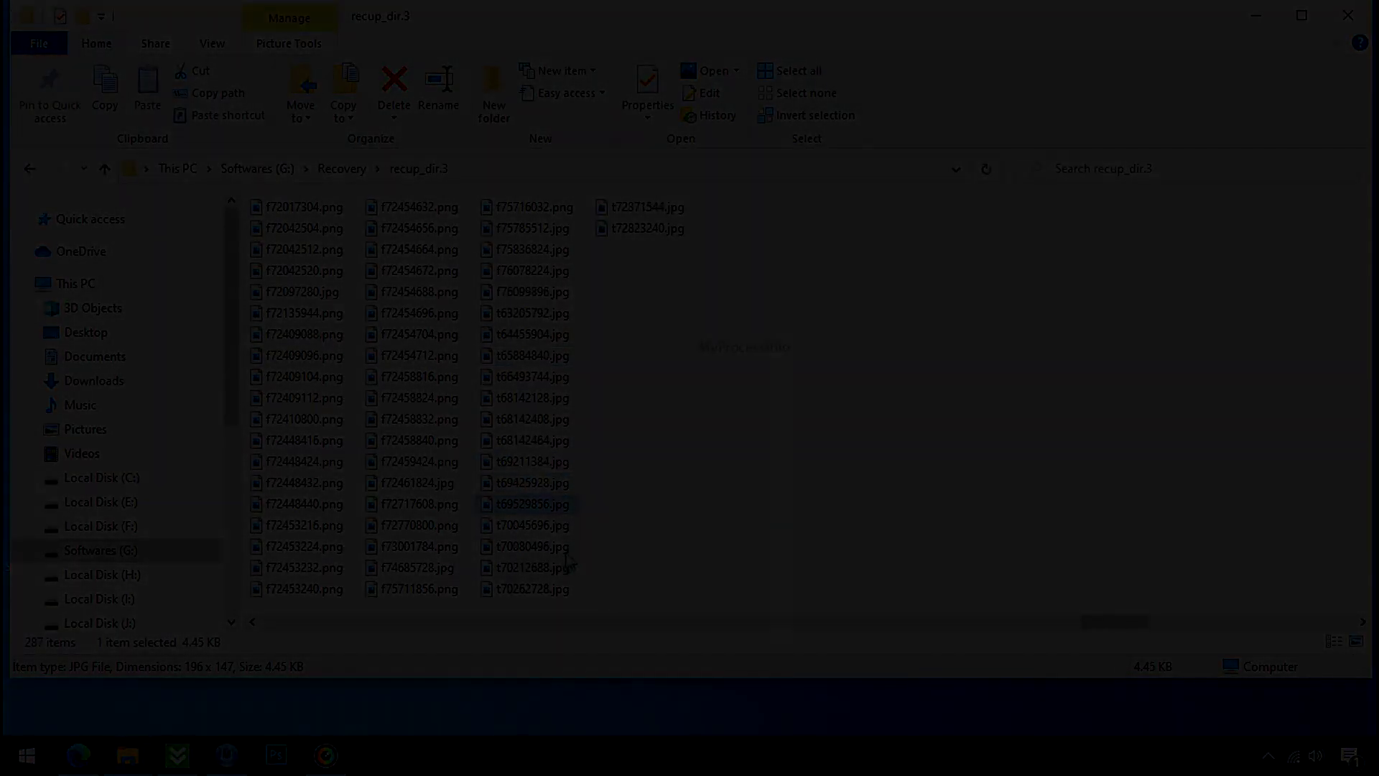